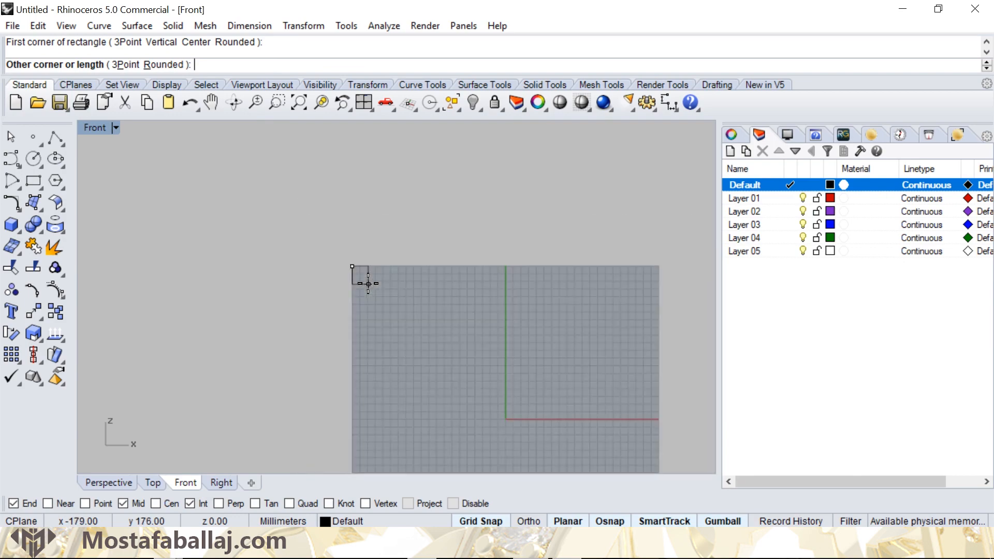
- Finish the rectangle as a square about 400 by 400 mm, with its second corner at the grid's lower right corner
{"action": "right_click_drag", "start_coordinate": [447, 378], "coordinate": [387, 297]}
{"action": "scroll", "coordinate": [444, 337], "scroll_direction": "up", "scroll_amount": 12}
{"action": "scroll", "coordinate": [436, 329], "scroll_direction": "up", "scroll_amount": 15}
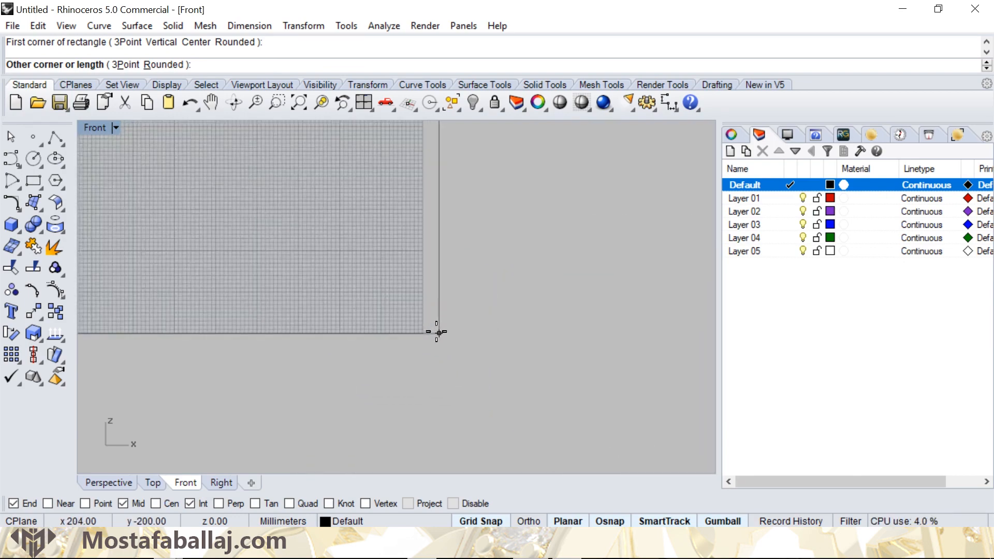
{"action": "left_click", "coordinate": [417, 334]}
{"action": "scroll", "coordinate": [361, 307], "scroll_direction": "down", "scroll_amount": 2}
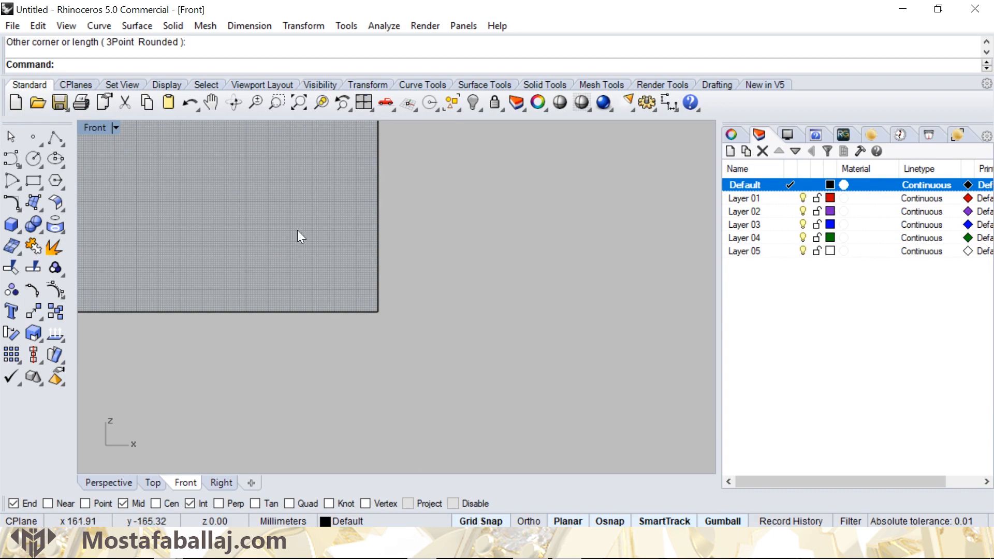
- Draw a vertical line from the square's top edge to its bottom edge, about 10 mm inside the left edge
{"action": "scroll", "coordinate": [303, 201], "scroll_direction": "up", "scroll_amount": 10}
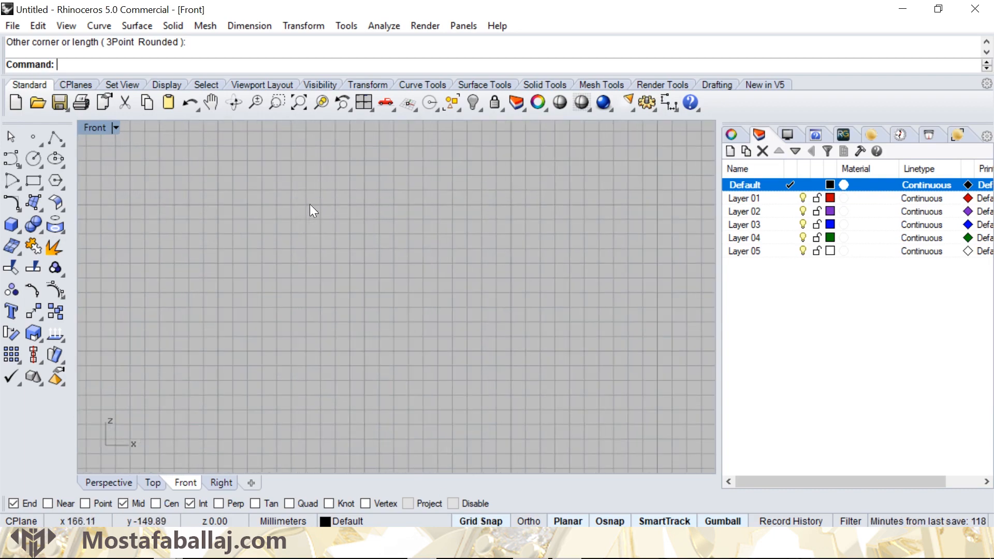
{"action": "scroll", "coordinate": [327, 233], "scroll_direction": "down", "scroll_amount": 8}
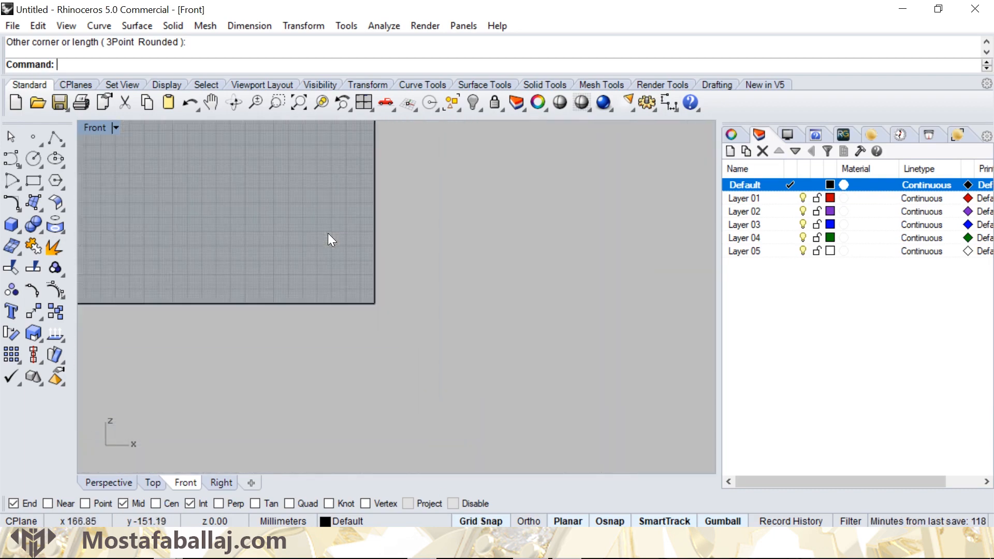
{"action": "right_click_drag", "start_coordinate": [327, 233], "coordinate": [596, 385]}
{"action": "scroll", "coordinate": [470, 295], "scroll_direction": "down", "scroll_amount": 12}
{"action": "right_click_drag", "start_coordinate": [403, 247], "coordinate": [365, 268]}
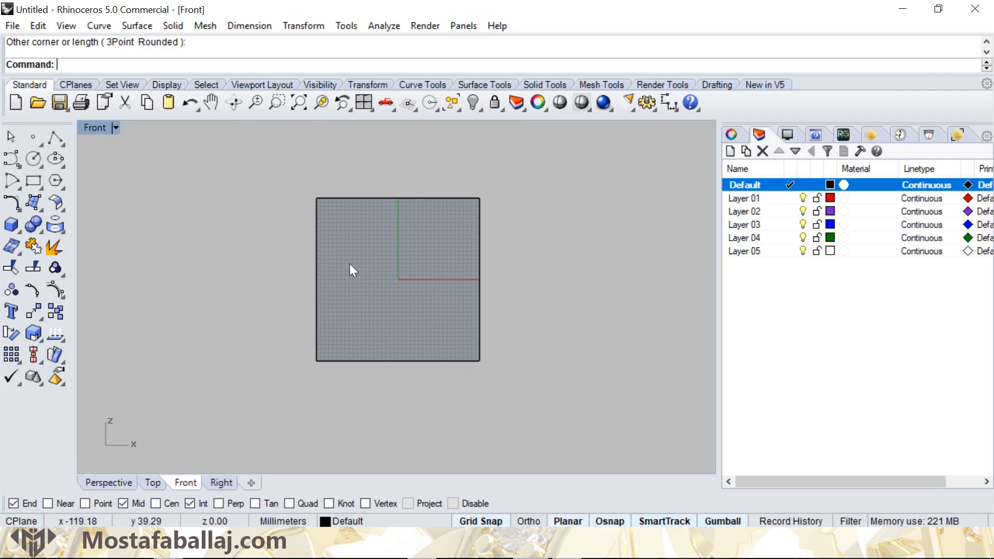
{"action": "left_click", "coordinate": [62, 144]}
{"action": "left_click", "coordinate": [85, 147]}
{"action": "scroll", "coordinate": [321, 213], "scroll_direction": "up", "scroll_amount": 5}
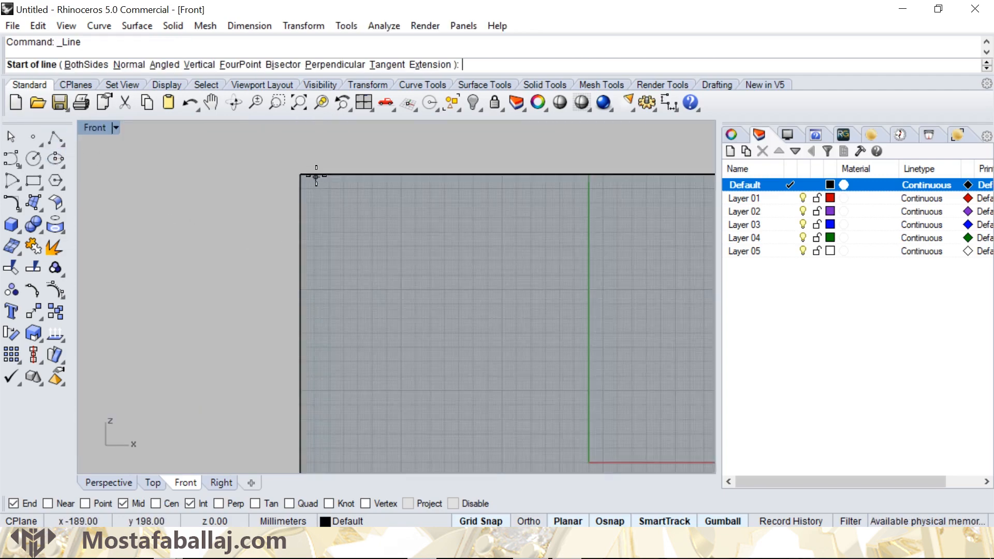
{"action": "scroll", "coordinate": [316, 176], "scroll_direction": "up", "scroll_amount": 8}
{"action": "left_click", "coordinate": [310, 166]}
{"action": "scroll", "coordinate": [311, 302], "scroll_direction": "down", "scroll_amount": 4}
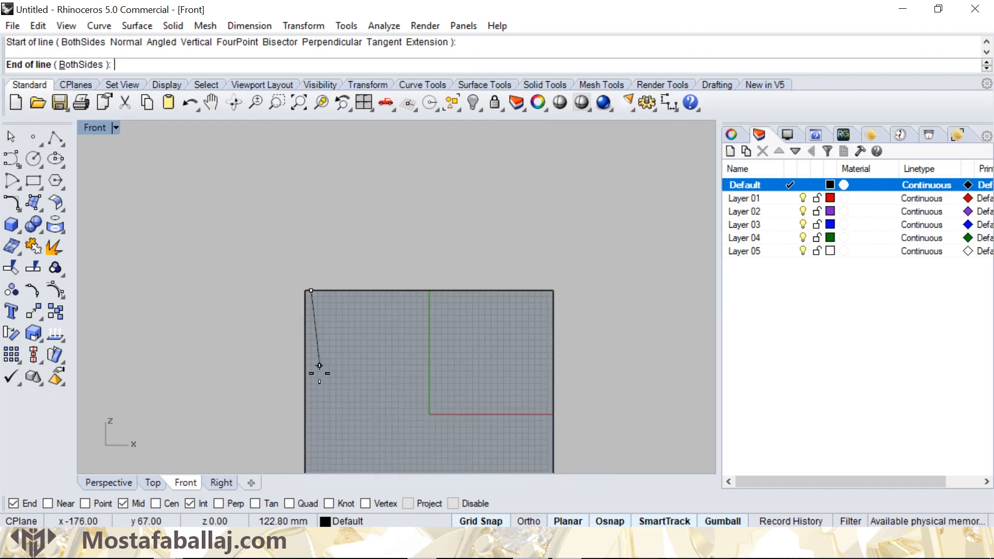
{"action": "scroll", "coordinate": [304, 333], "scroll_direction": "up", "scroll_amount": 8}
{"action": "scroll", "coordinate": [296, 376], "scroll_direction": "up", "scroll_amount": 2}
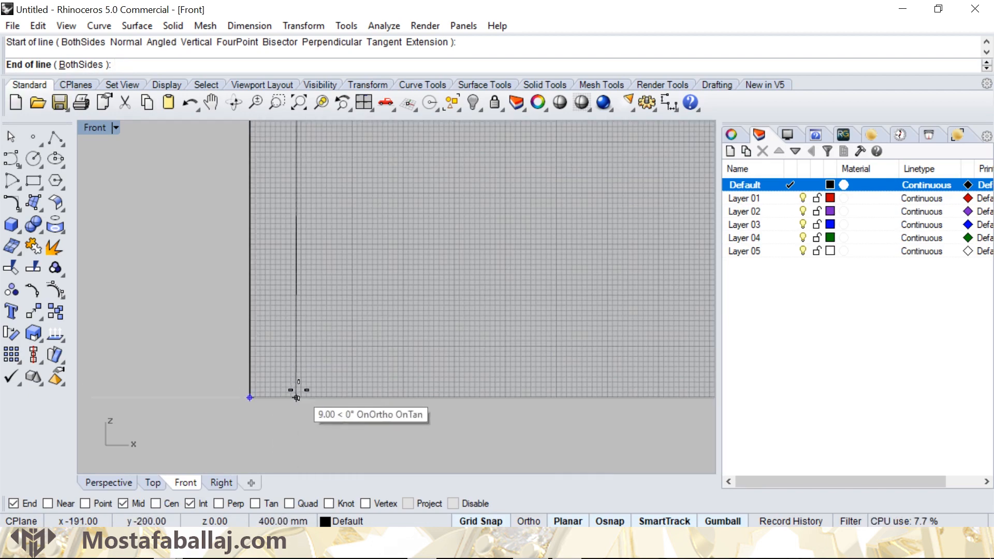
{"action": "left_click", "coordinate": [299, 391]}
{"action": "scroll", "coordinate": [367, 290], "scroll_direction": "down", "scroll_amount": 2}
- Offset the vertical line inward three times in succession at a distance of 10 mm
{"action": "scroll", "coordinate": [367, 289], "scroll_direction": "up", "scroll_amount": 3}
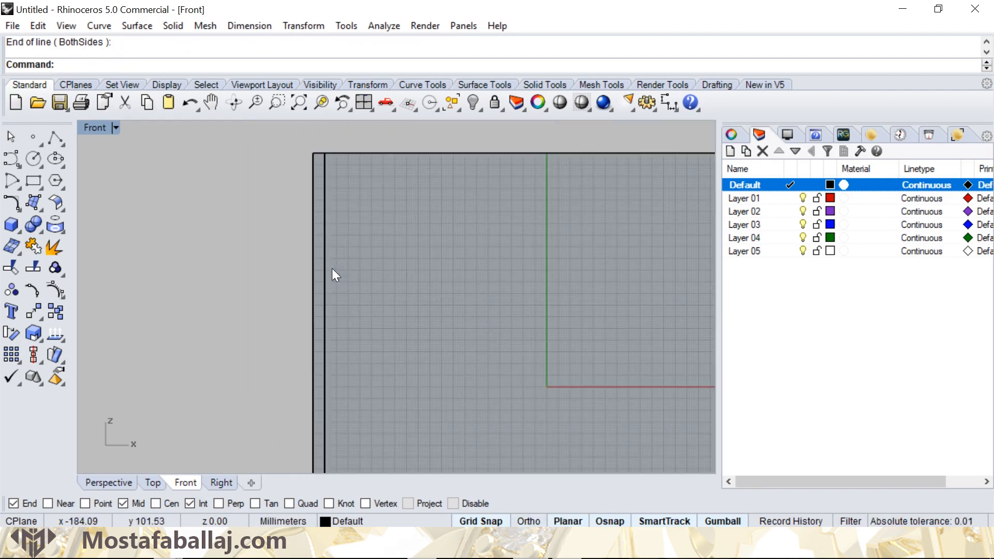
{"action": "left_click", "coordinate": [318, 258]}
{"action": "scroll", "coordinate": [373, 256], "scroll_direction": "down", "scroll_amount": 3}
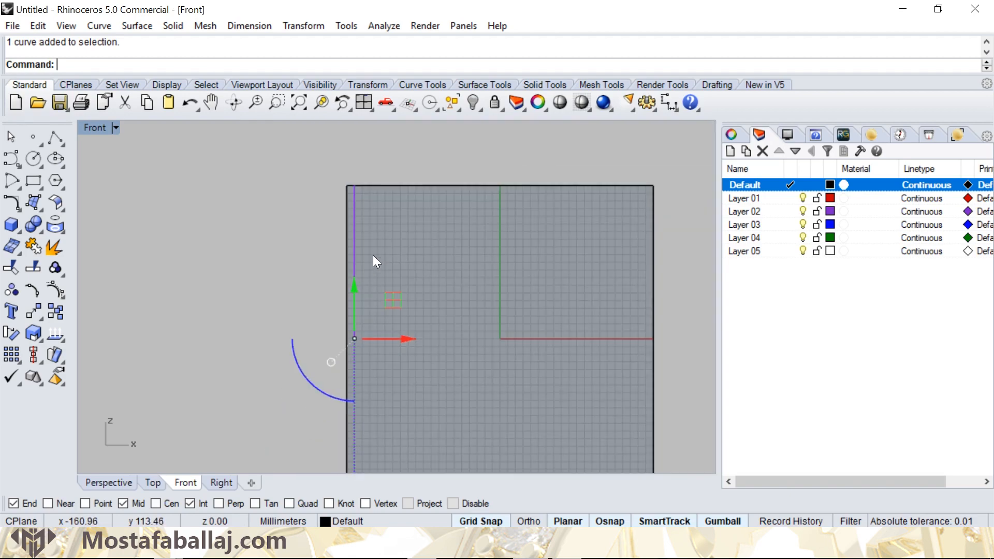
{"action": "left_click", "coordinate": [100, 26]}
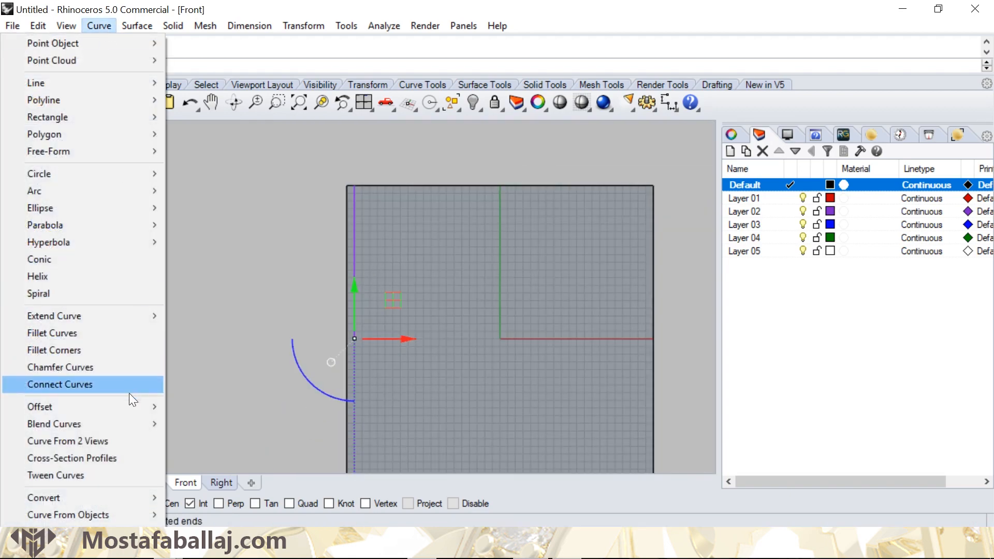
{"action": "mouse_move", "coordinate": [129, 404]}
{"action": "left_click", "coordinate": [207, 406]}
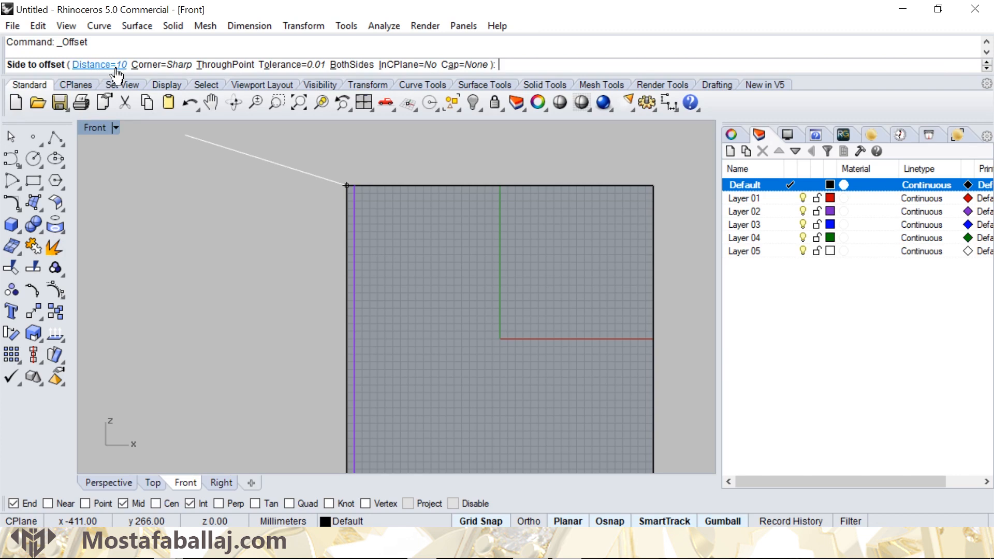
{"action": "left_click", "coordinate": [398, 238]}
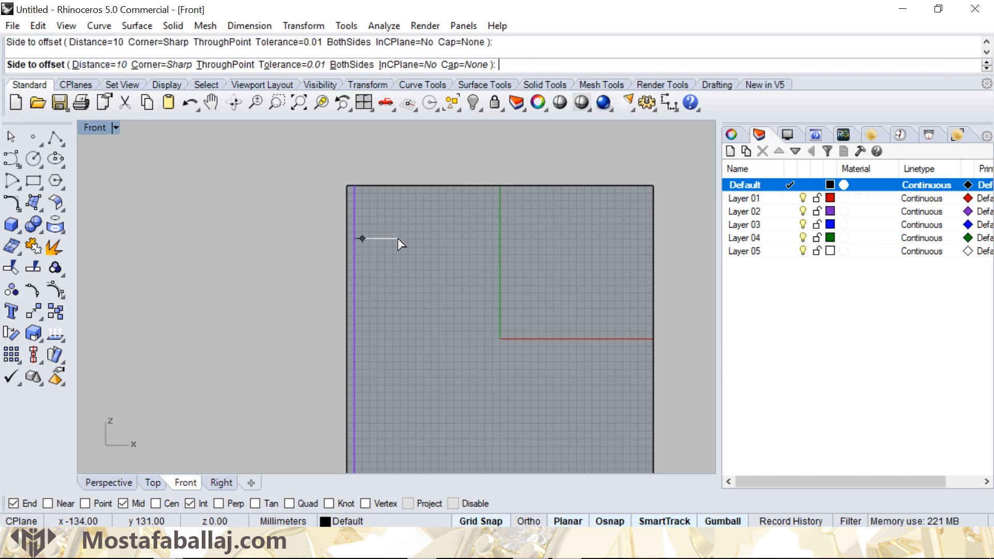
{"action": "key", "text": "Return"}
{"action": "left_click", "coordinate": [386, 227]}
{"action": "key", "text": "Return"}
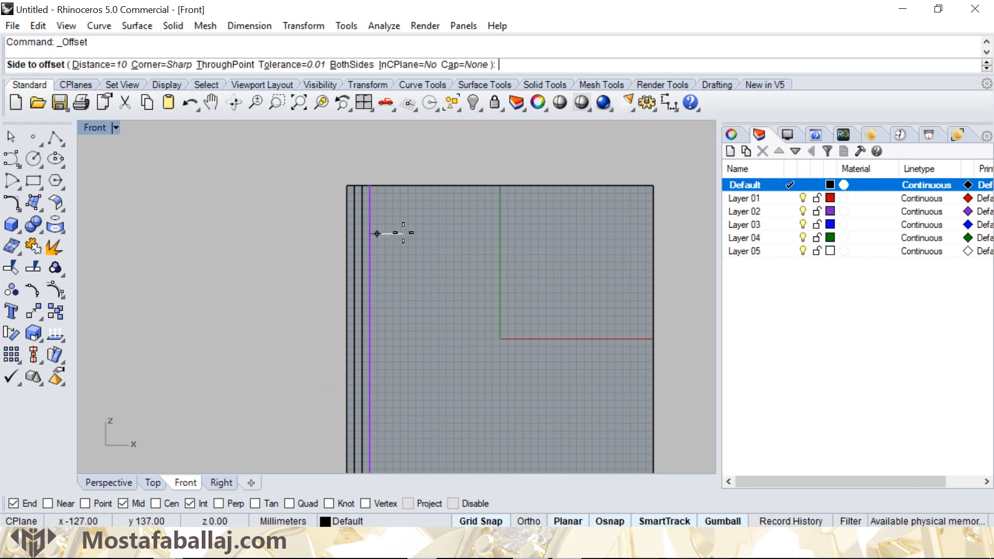
{"action": "left_click", "coordinate": [386, 239]}
- Mirror a copy of the four vertical lines to the opposite side about the square's vertical centre axis
{"action": "scroll", "coordinate": [372, 217], "scroll_direction": "up", "scroll_amount": 4}
{"action": "scroll", "coordinate": [373, 216], "scroll_direction": "up", "scroll_amount": 2}
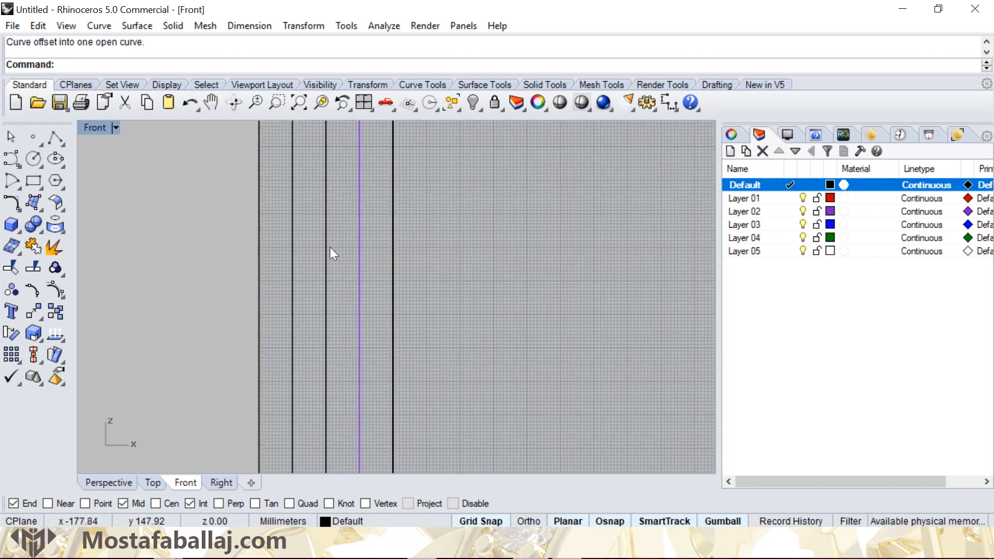
{"action": "scroll", "coordinate": [330, 234], "scroll_direction": "down", "scroll_amount": 5}
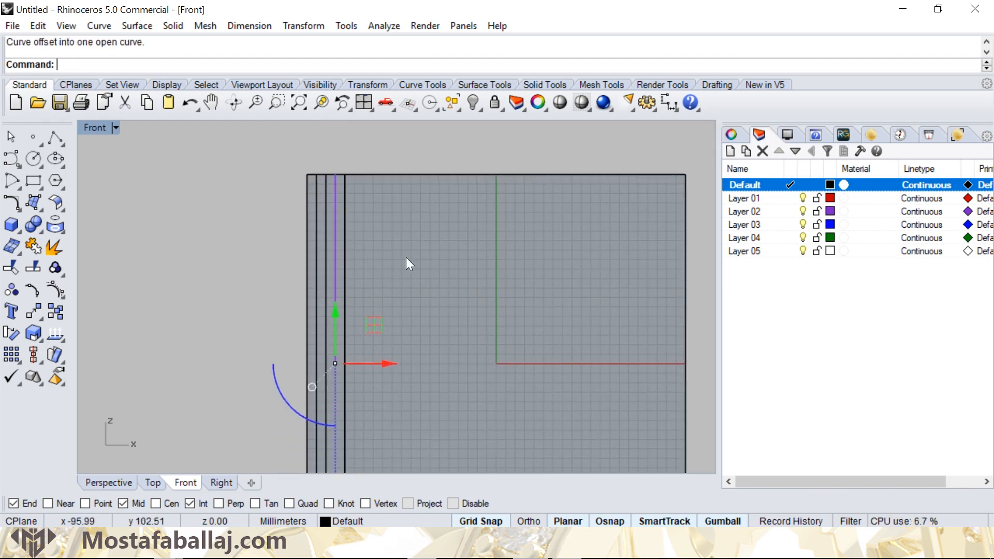
{"action": "left_click_drag", "start_coordinate": [312, 242], "coordinate": [313, 242]}
{"action": "scroll", "coordinate": [342, 256], "scroll_direction": "down", "scroll_amount": 4}
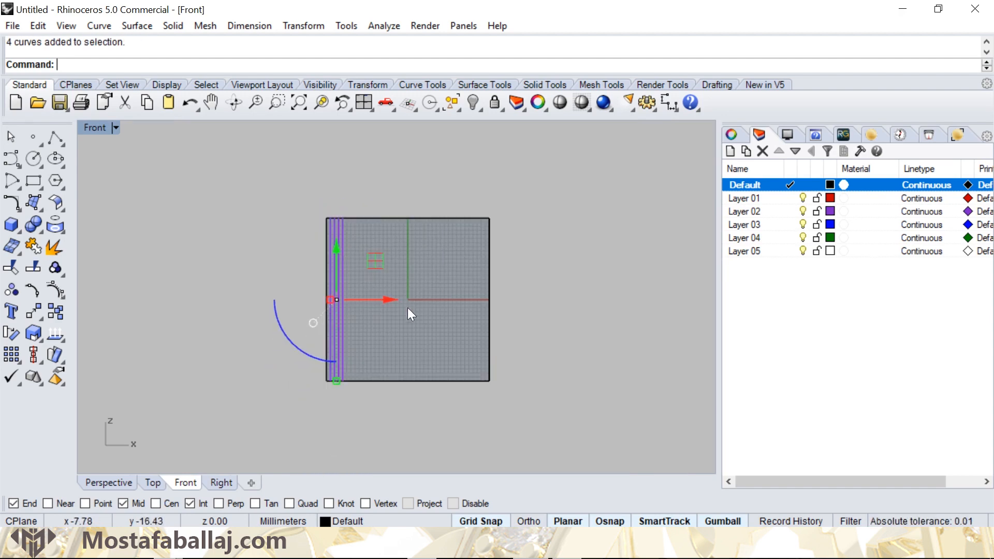
{"action": "left_click", "coordinate": [318, 26]}
{"action": "left_click", "coordinate": [276, 149]}
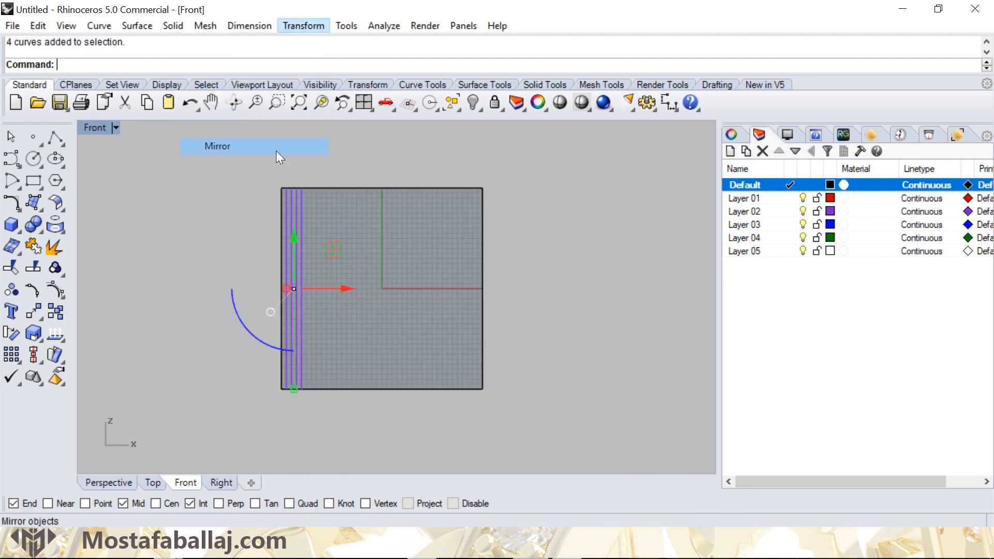
{"action": "scroll", "coordinate": [387, 201], "scroll_direction": "up", "scroll_amount": 8}
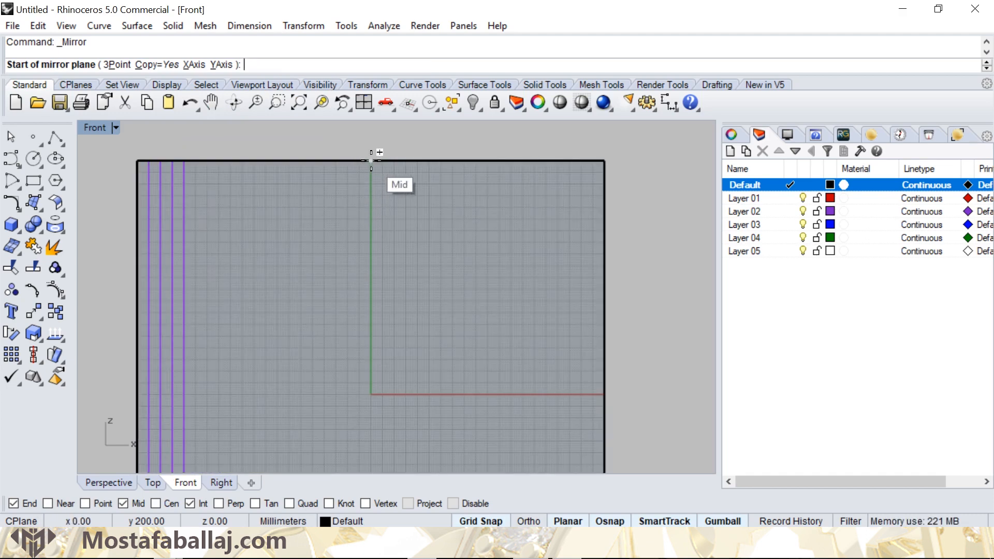
{"action": "left_click", "coordinate": [371, 160]}
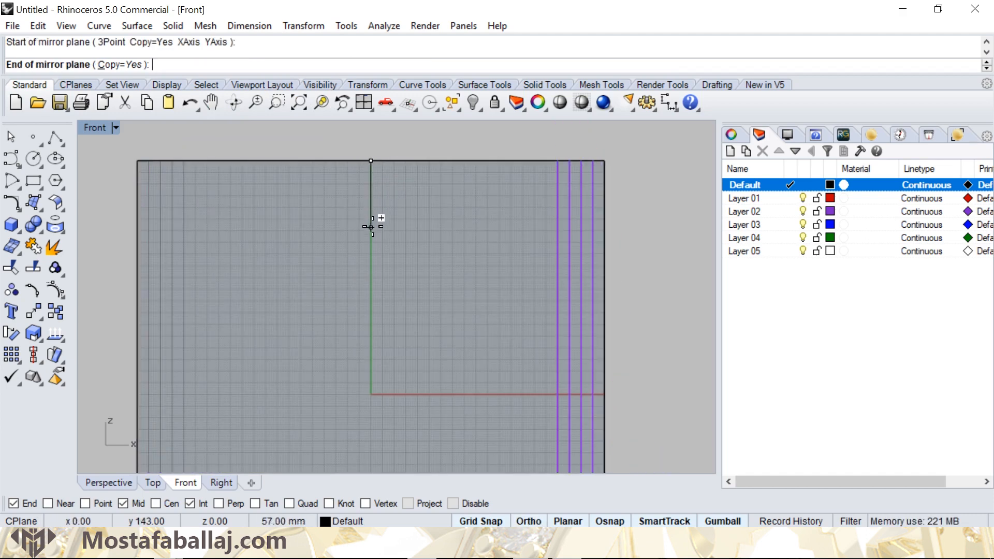
{"action": "left_click", "coordinate": [370, 226]}
{"action": "scroll", "coordinate": [387, 282], "scroll_direction": "down", "scroll_amount": 6}
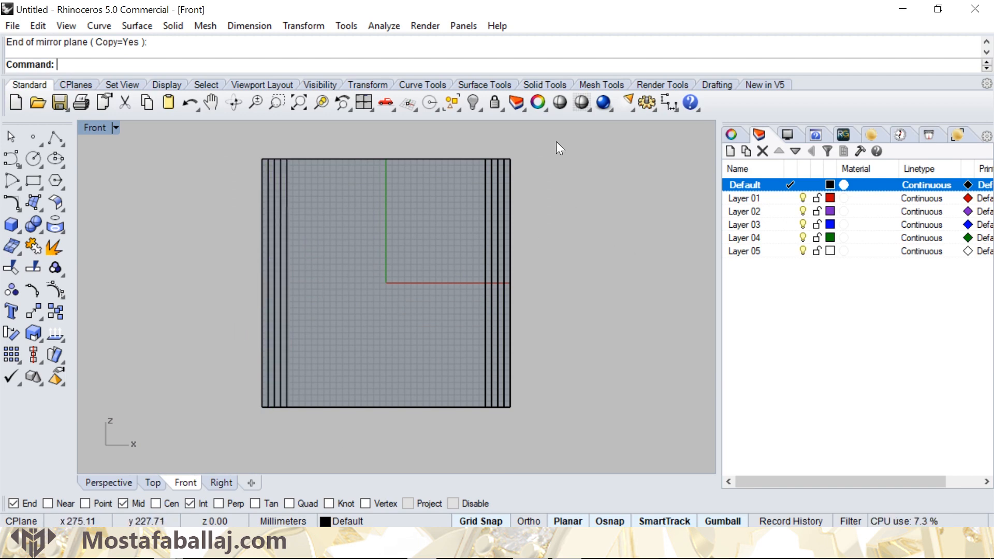
- Copy and paste the square with all its vertical lines in place, and rotate the selected set by 90 degrees about its centre
{"action": "key", "text": "ctrl+a"}
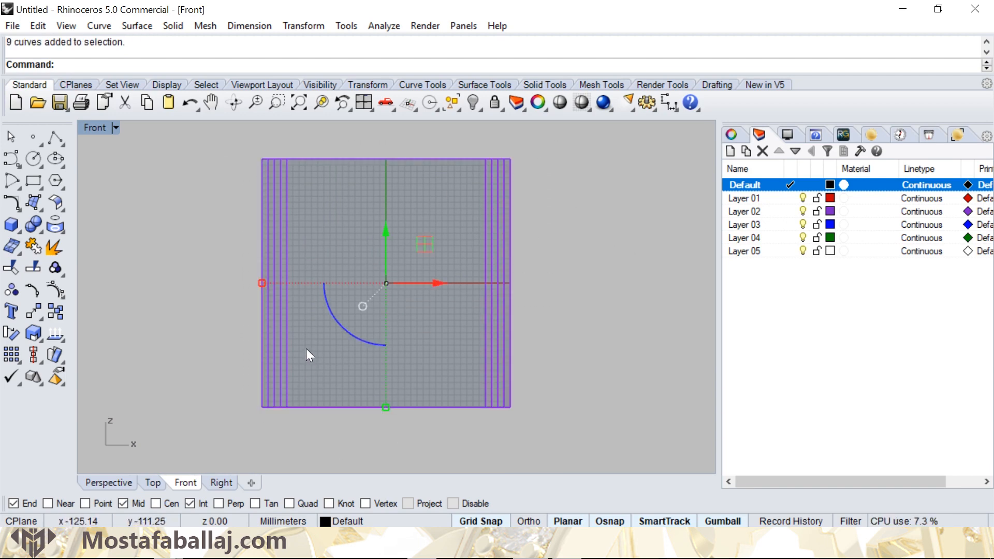
{"action": "left_click", "coordinate": [41, 25]}
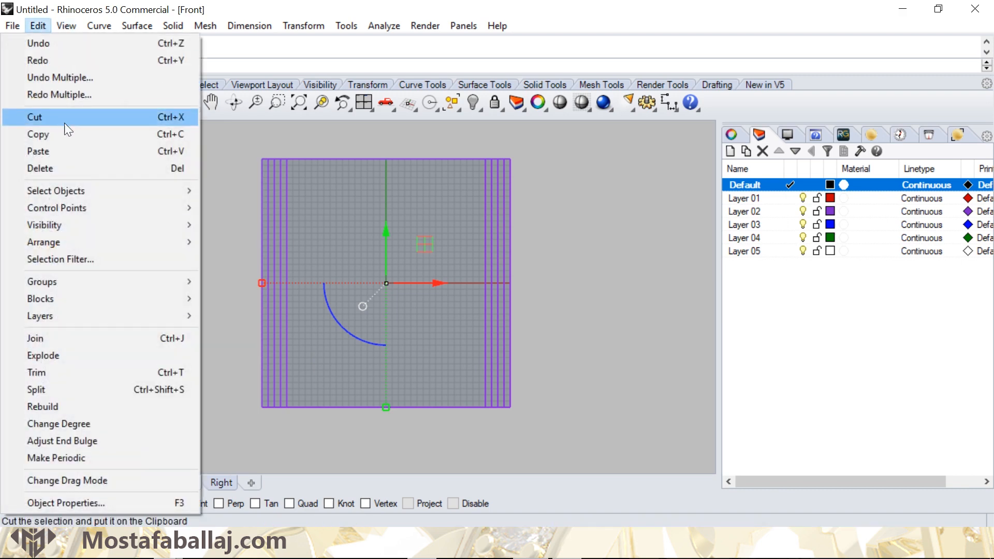
{"action": "left_click", "coordinate": [70, 134]}
{"action": "left_click", "coordinate": [41, 25]}
{"action": "left_click", "coordinate": [73, 149]}
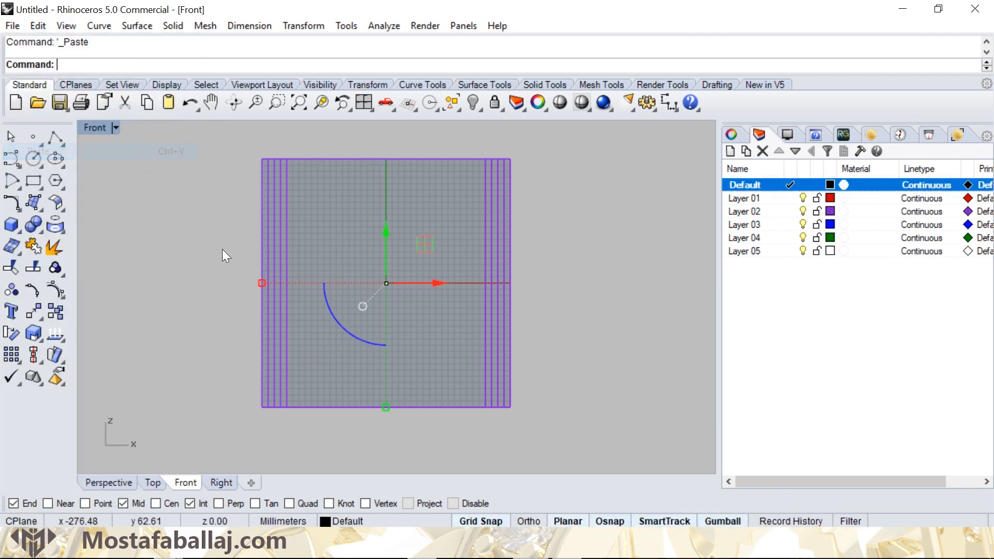
{"action": "left_click", "coordinate": [356, 336]}
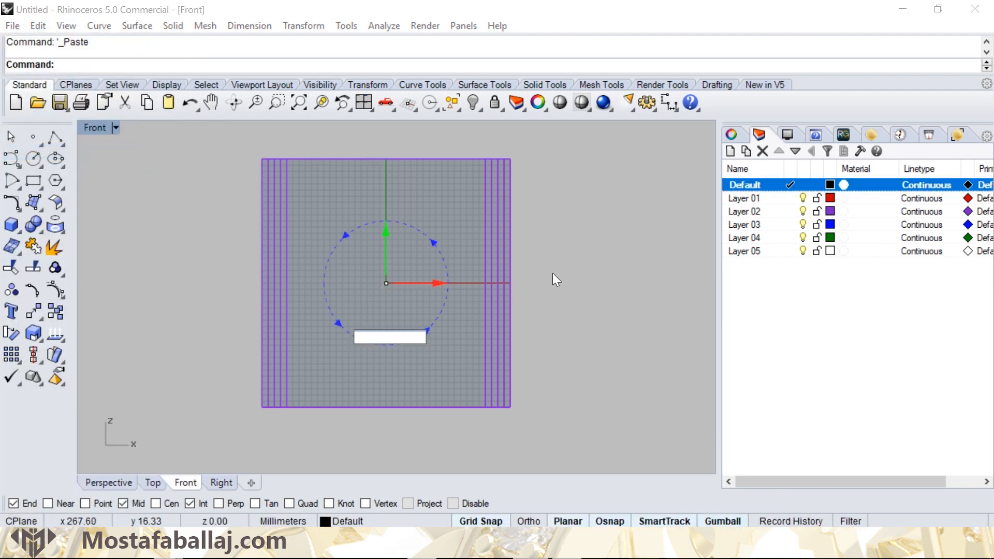
{"action": "type", "text": "90"}
{"action": "key", "text": "Return"}
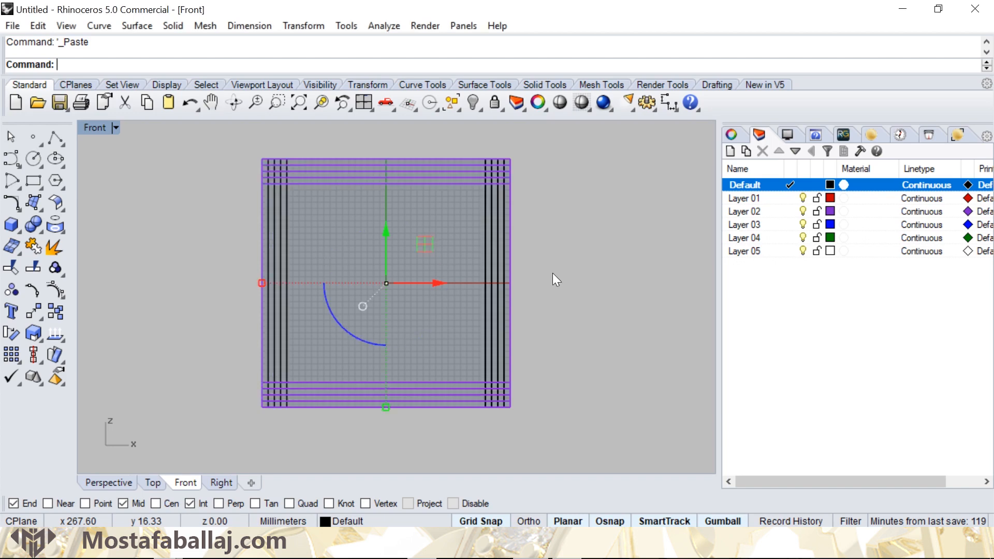
{"action": "left_click", "coordinate": [552, 272]}
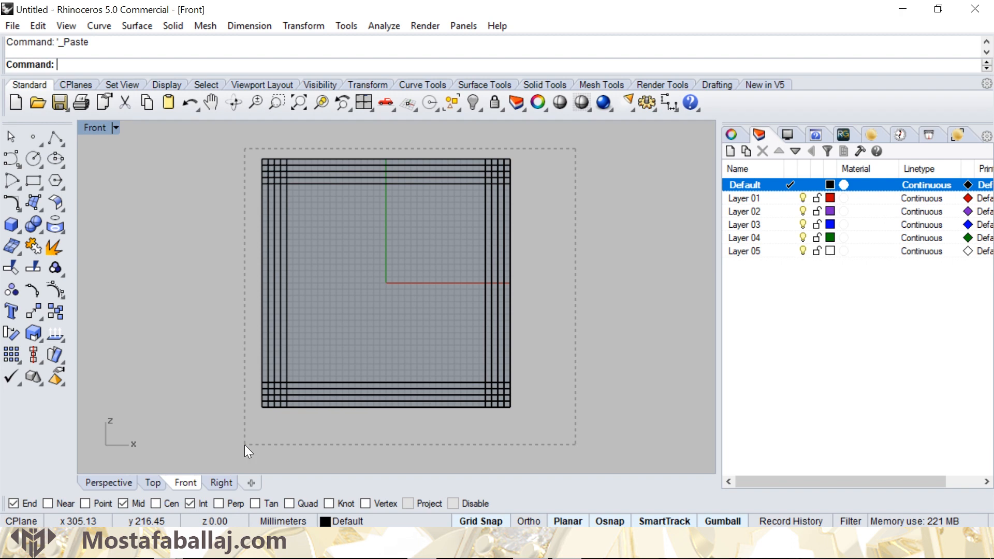
- Copy and paste the whole line pattern in place, and rotate the selected set by 45 degrees to form an eight-pointed star
{"action": "left_click_drag", "start_coordinate": [245, 445], "coordinate": [239, 433]}
{"action": "left_click", "coordinate": [40, 26]}
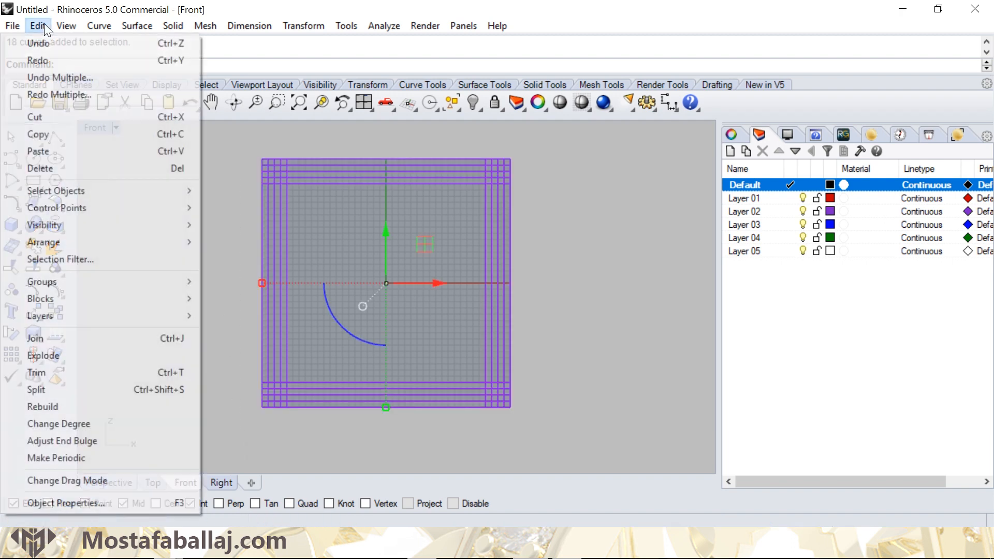
{"action": "left_click", "coordinate": [89, 133]}
{"action": "left_click", "coordinate": [39, 25]}
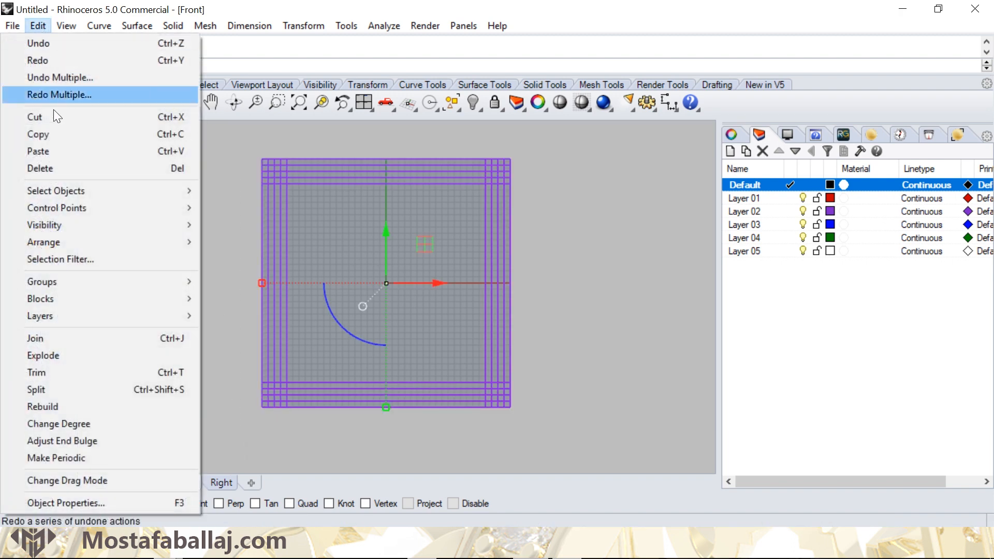
{"action": "left_click", "coordinate": [72, 150]}
{"action": "left_click", "coordinate": [348, 330]}
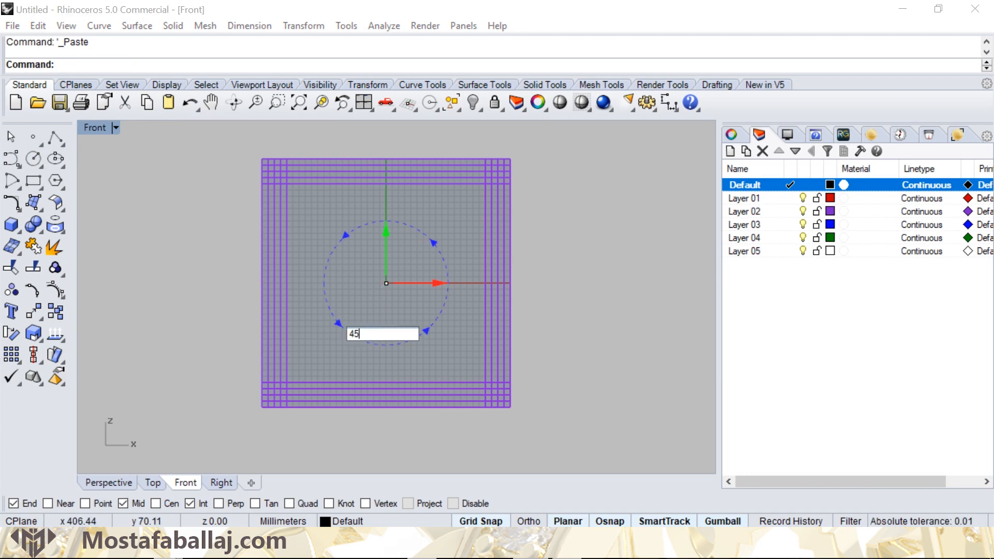
{"action": "key", "text": "Return"}
{"action": "key", "text": "Escape"}
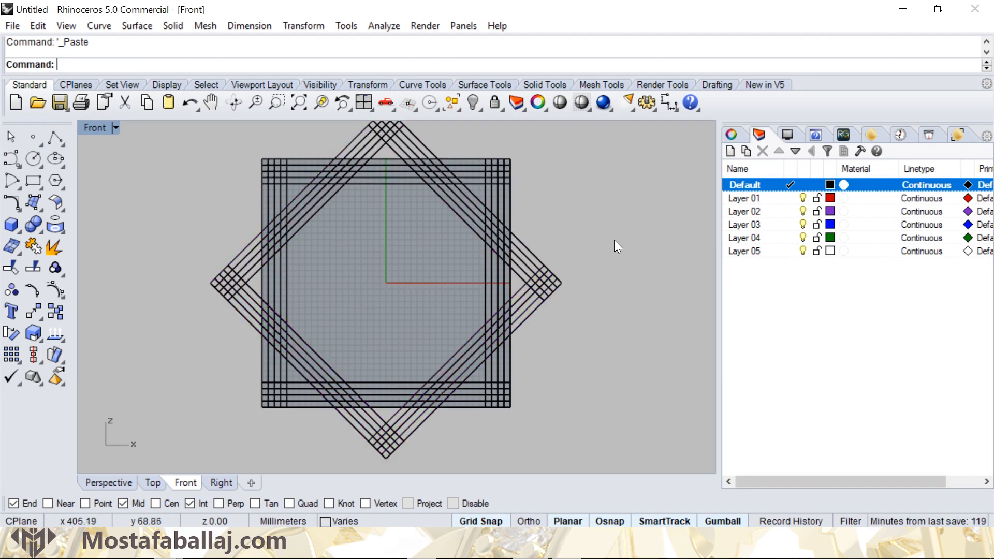
- Draw a vertical line through the centre of the star from its topmost tip to its bottommost tip
{"action": "scroll", "coordinate": [614, 240], "scroll_direction": "down", "scroll_amount": 2}
{"action": "right_click_drag", "start_coordinate": [583, 222], "coordinate": [560, 246]}
{"action": "left_click", "coordinate": [63, 139]}
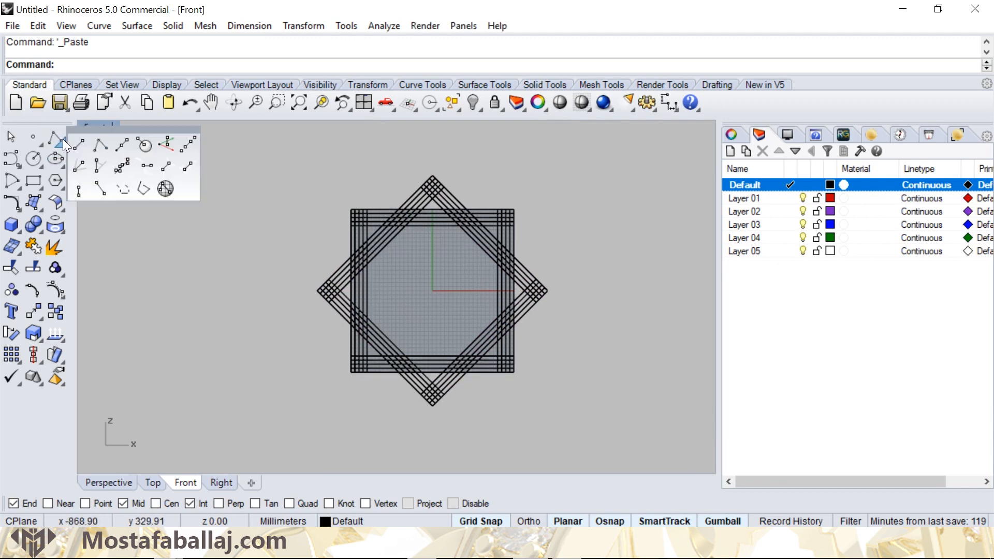
{"action": "left_click", "coordinate": [75, 141]}
{"action": "left_click", "coordinate": [431, 166]}
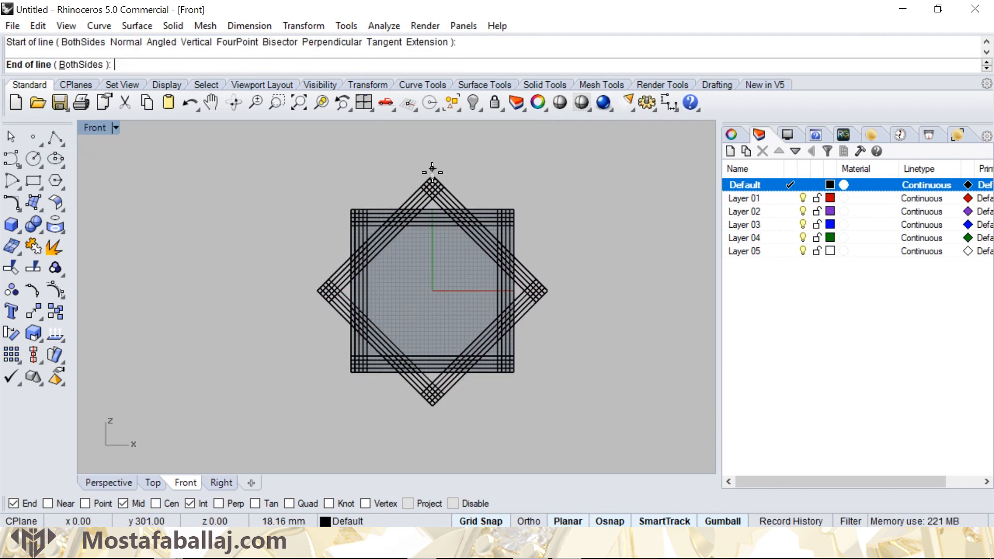
{"action": "scroll", "coordinate": [433, 433], "scroll_direction": "up", "scroll_amount": 4}
{"action": "left_click", "coordinate": [434, 385]}
- Offset the star's central vertical line by 10 mm to its right, and offset the resulting line by another 10 mm in the same direction
{"action": "scroll", "coordinate": [433, 293], "scroll_direction": "down", "scroll_amount": 4}
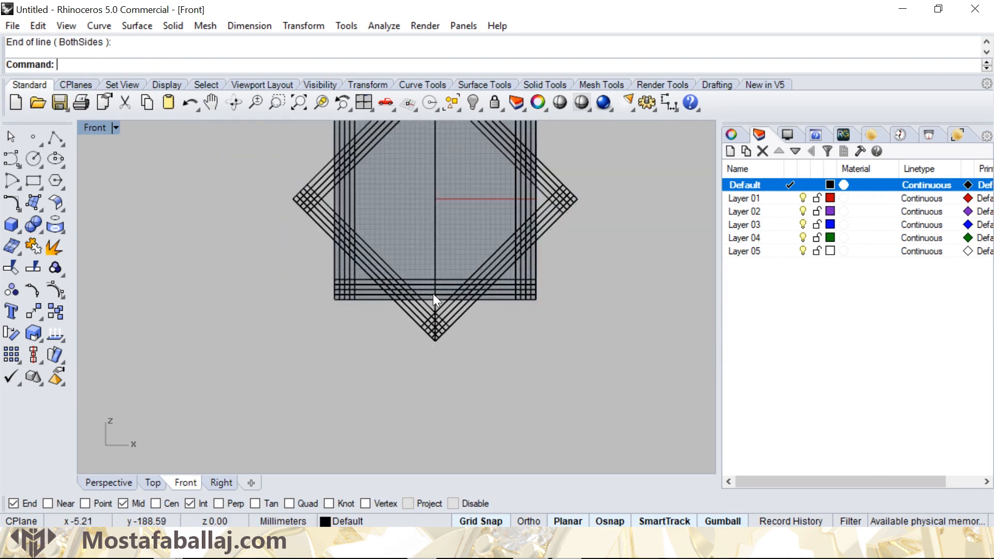
{"action": "right_click_drag", "start_coordinate": [433, 293], "coordinate": [410, 289]}
{"action": "left_click", "coordinate": [414, 266]}
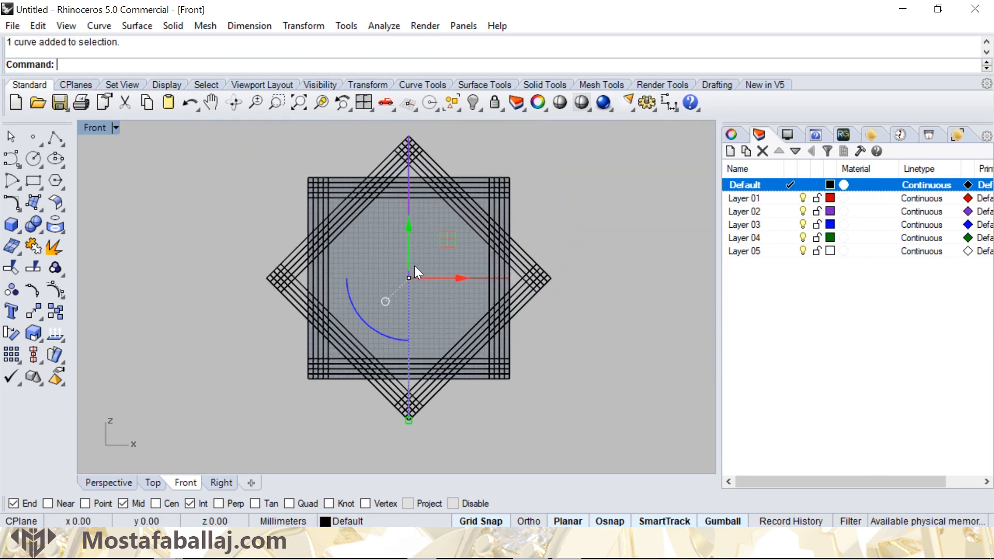
{"action": "left_click", "coordinate": [88, 27]}
{"action": "mouse_move", "coordinate": [151, 405]}
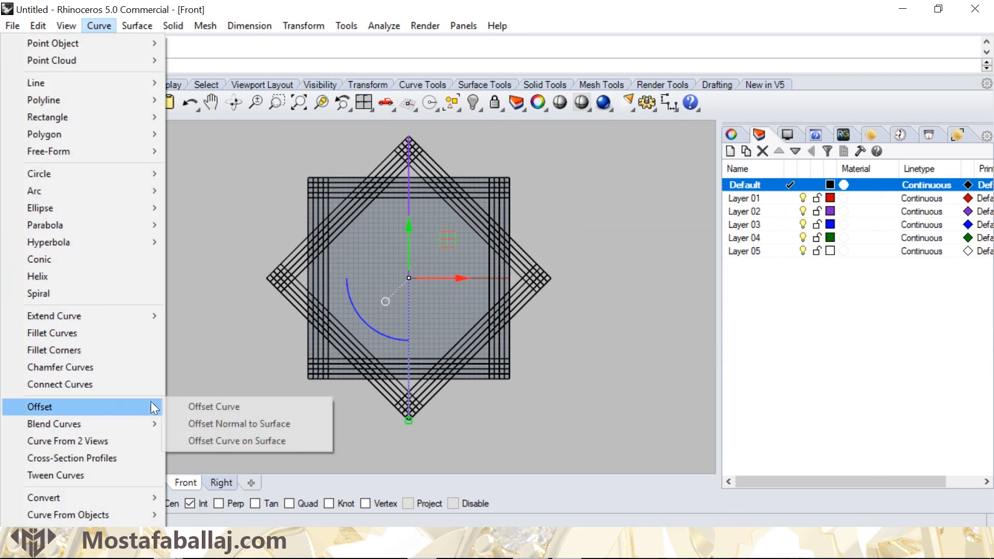
{"action": "left_click", "coordinate": [233, 405]}
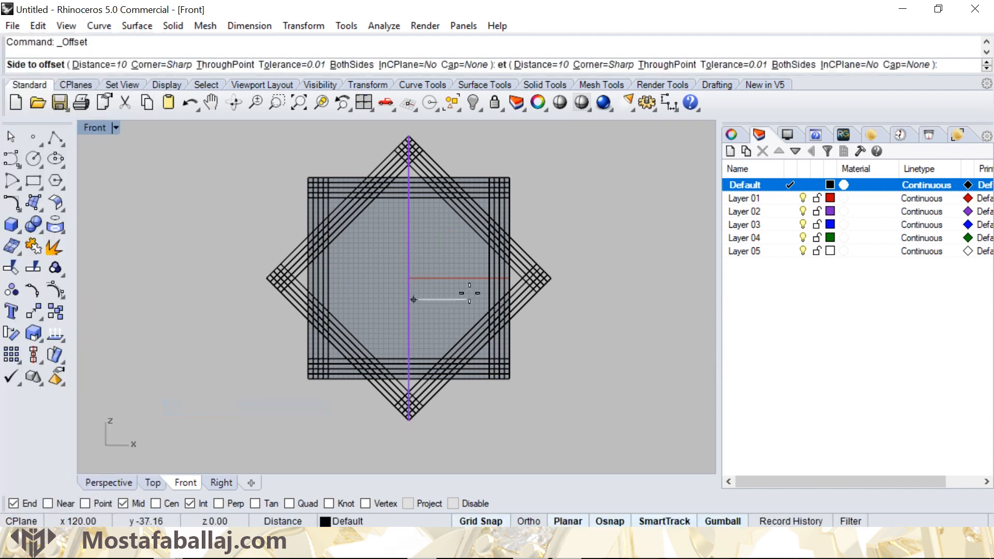
{"action": "left_click", "coordinate": [452, 245]}
{"action": "left_click", "coordinate": [417, 238]}
{"action": "right_click", "coordinate": [417, 239]}
{"action": "left_click", "coordinate": [429, 243]}
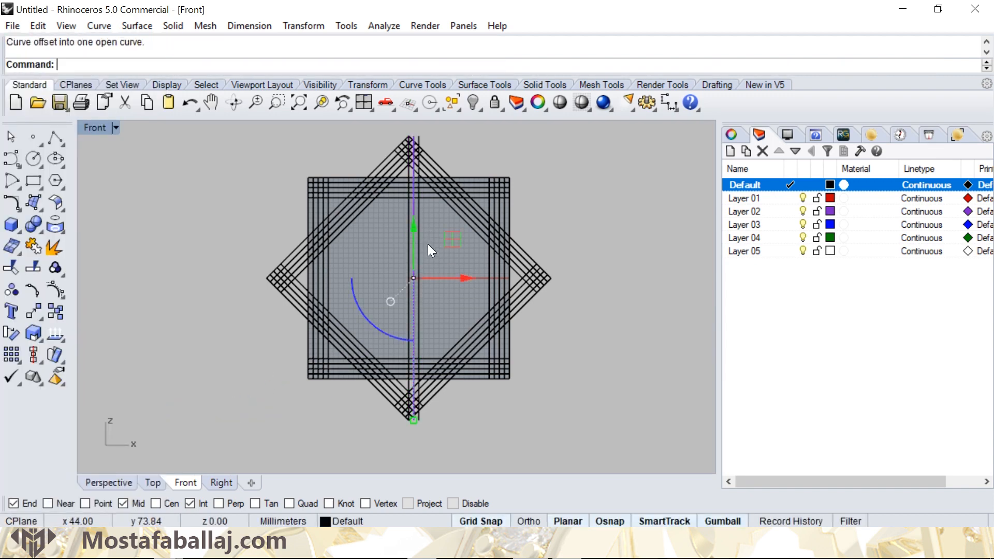
- Offset the central vertical line to its left at 10 mm spacing, adding two parallel lines on that side
{"action": "left_click", "coordinate": [405, 246]}
{"action": "right_click", "coordinate": [405, 247]}
{"action": "left_click", "coordinate": [392, 252]}
{"action": "left_click", "coordinate": [402, 249]}
{"action": "right_click", "coordinate": [403, 249]}
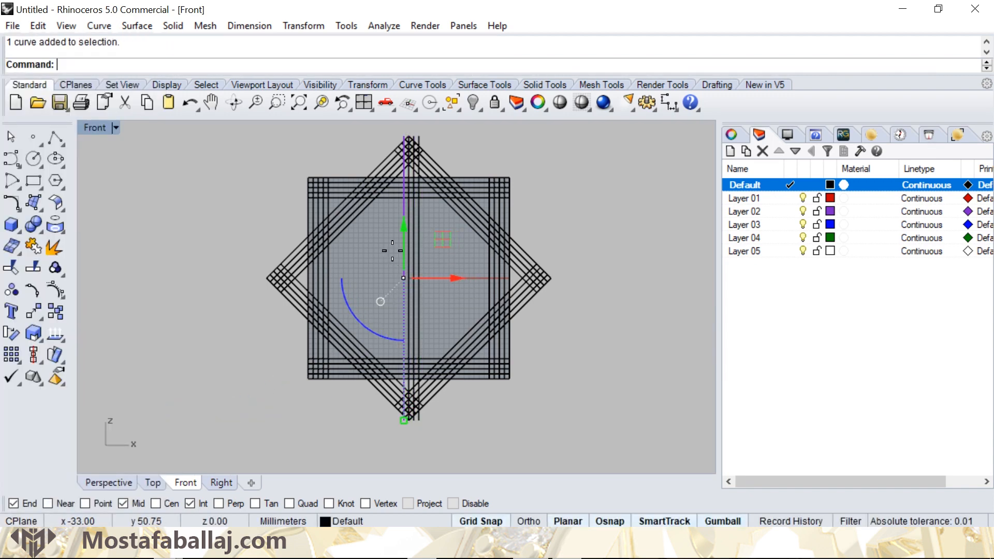
{"action": "left_click", "coordinate": [392, 252]}
{"action": "left_click", "coordinate": [450, 246]}
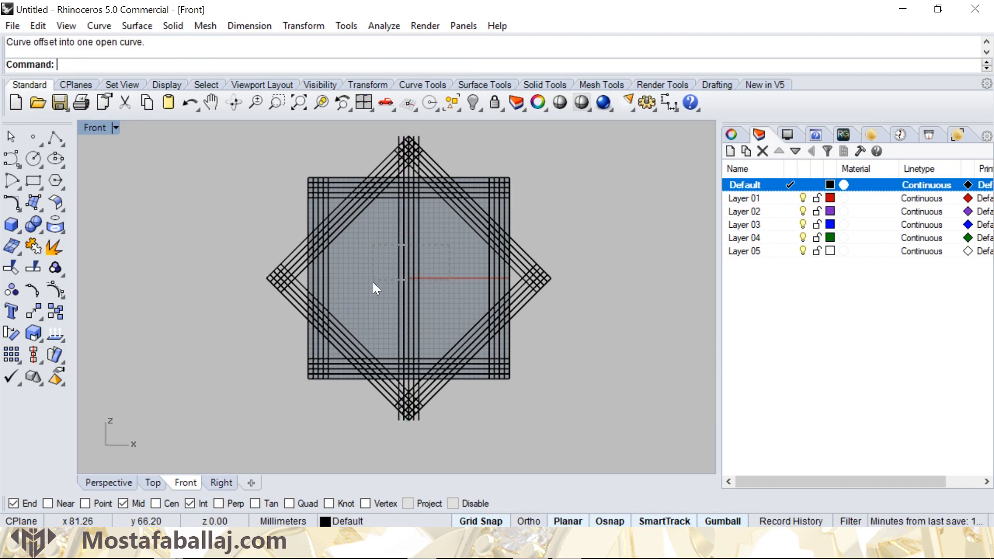
- Polar array the five central vertical lines around the star's centre with 16 items over 360 degrees
{"action": "left_click_drag", "start_coordinate": [373, 281], "coordinate": [370, 284]}
{"action": "scroll", "coordinate": [405, 239], "scroll_direction": "up", "scroll_amount": 7}
{"action": "scroll", "coordinate": [406, 241], "scroll_direction": "down", "scroll_amount": 7}
{"action": "right_click_drag", "start_coordinate": [406, 250], "coordinate": [376, 258]}
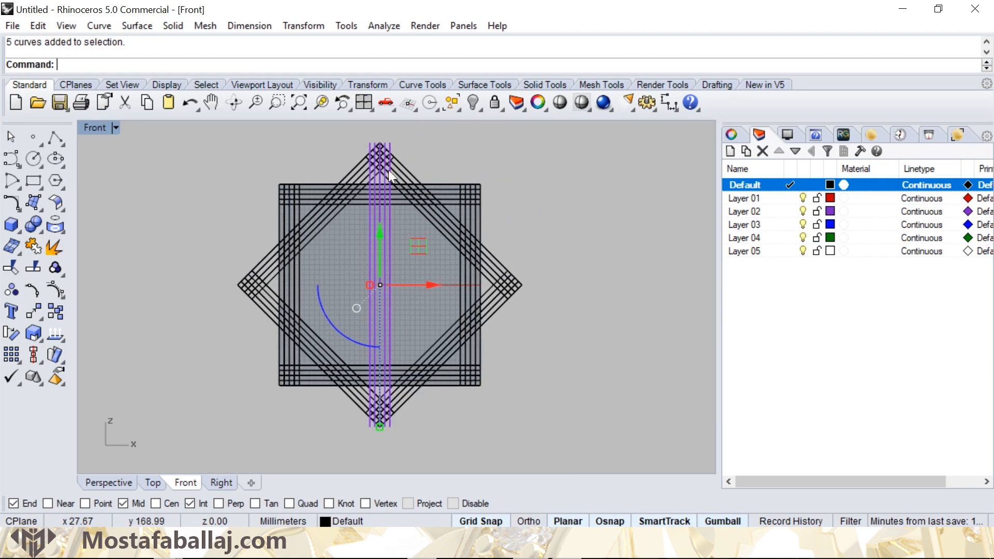
{"action": "left_click", "coordinate": [311, 26]}
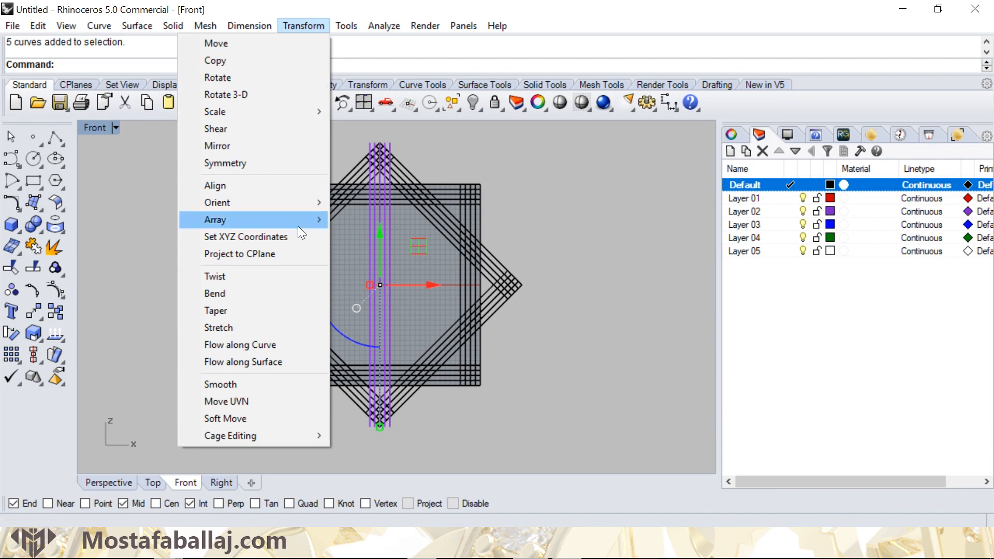
{"action": "mouse_move", "coordinate": [297, 219]}
{"action": "left_click", "coordinate": [113, 230]}
{"action": "scroll", "coordinate": [388, 282], "scroll_direction": "up", "scroll_amount": 3}
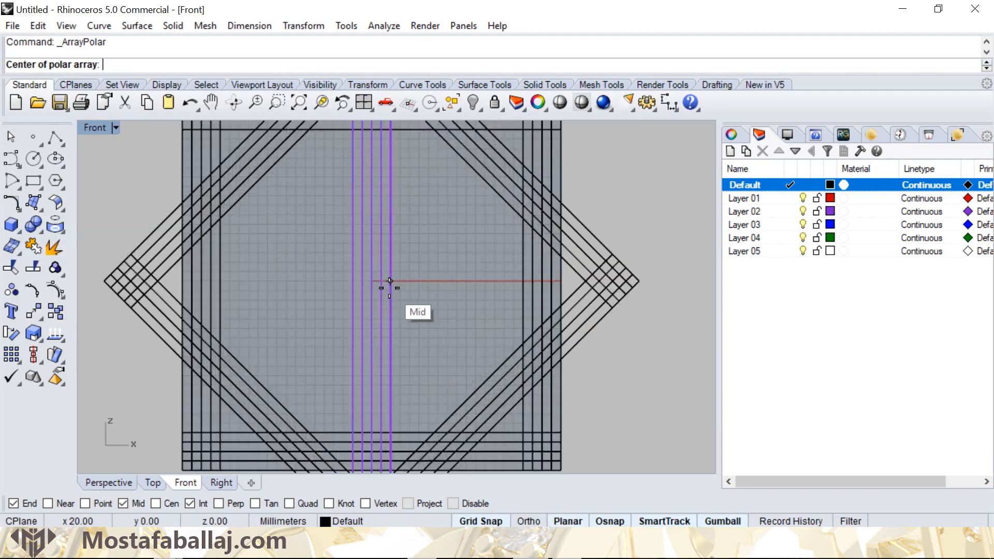
{"action": "scroll", "coordinate": [389, 281], "scroll_direction": "up", "scroll_amount": 4}
{"action": "left_click", "coordinate": [341, 270]}
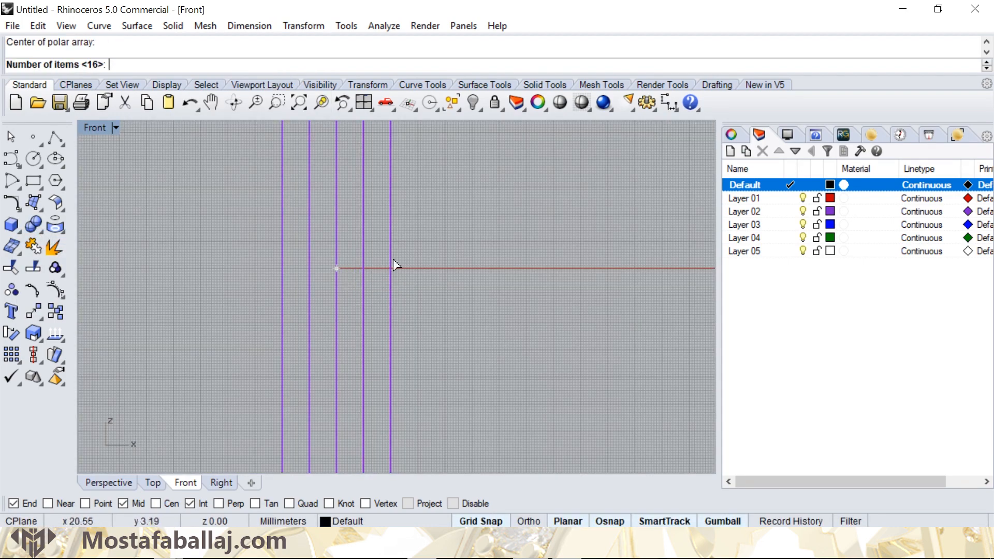
{"action": "scroll", "coordinate": [395, 266], "scroll_direction": "down", "scroll_amount": 6}
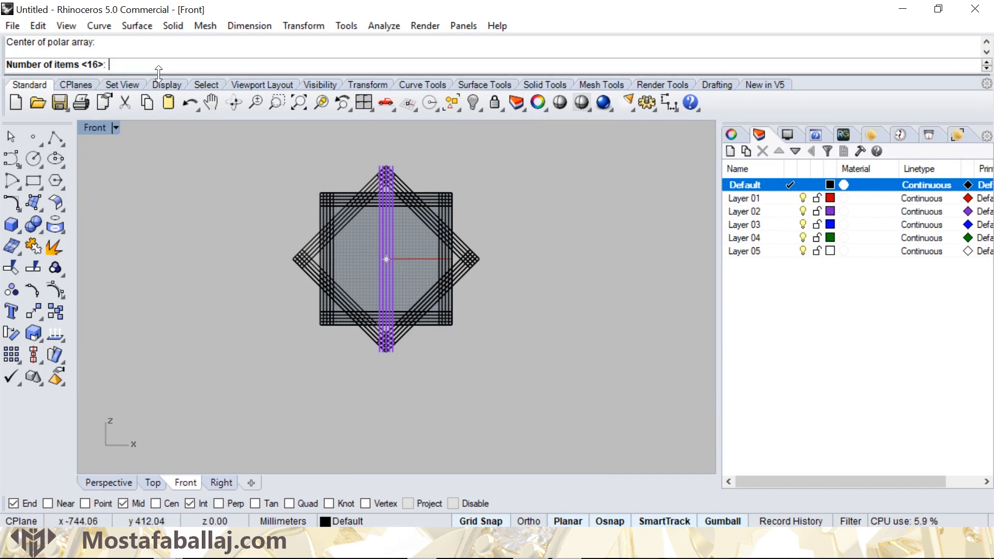
{"action": "key", "text": "Return"}
{"action": "key", "text": "Return"}
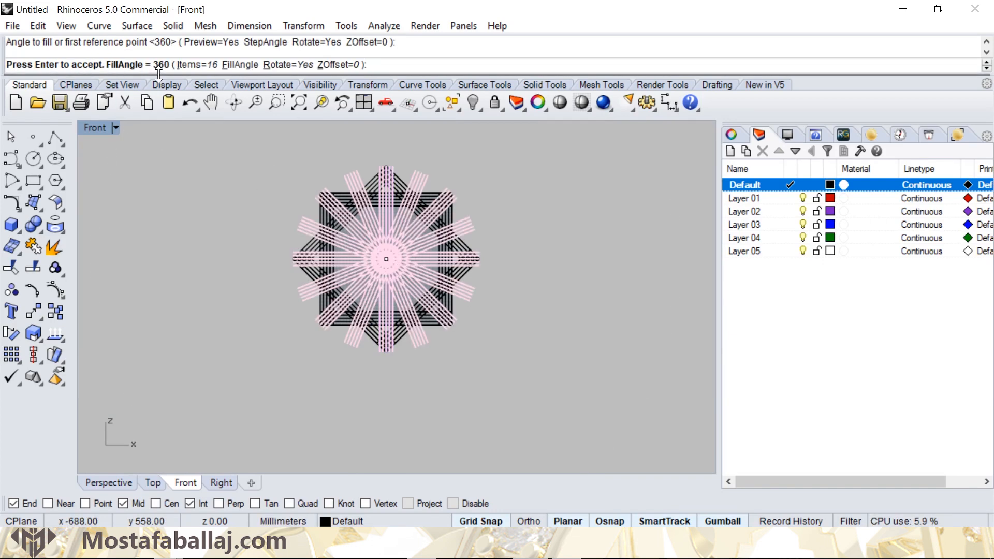
{"action": "key", "text": "Return"}
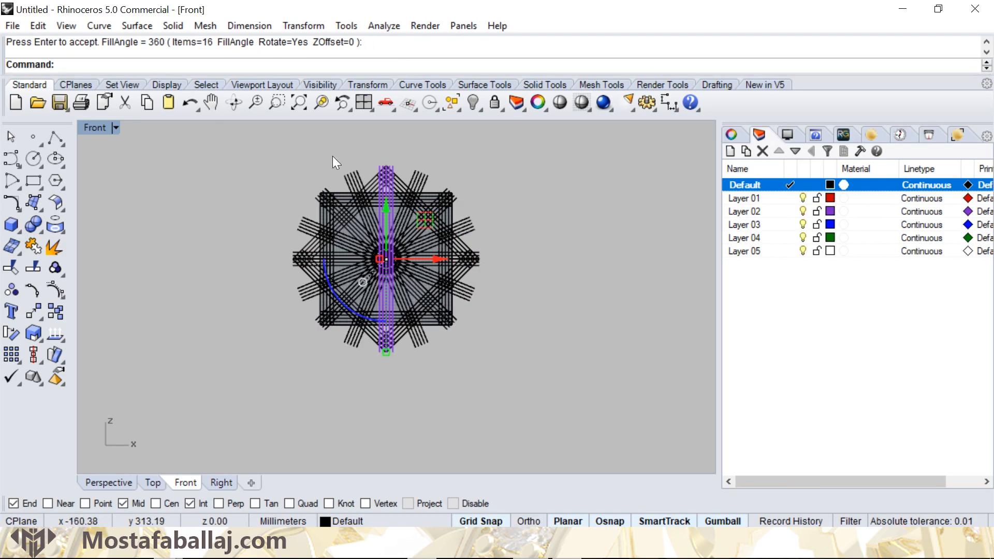
- Draw an 8-sided star centred where the central vertical line crosses the upper band's middle line, with a corner on the outermost line crossing
{"action": "scroll", "coordinate": [361, 176], "scroll_direction": "up", "scroll_amount": 4}
{"action": "scroll", "coordinate": [369, 246], "scroll_direction": "up", "scroll_amount": 6}
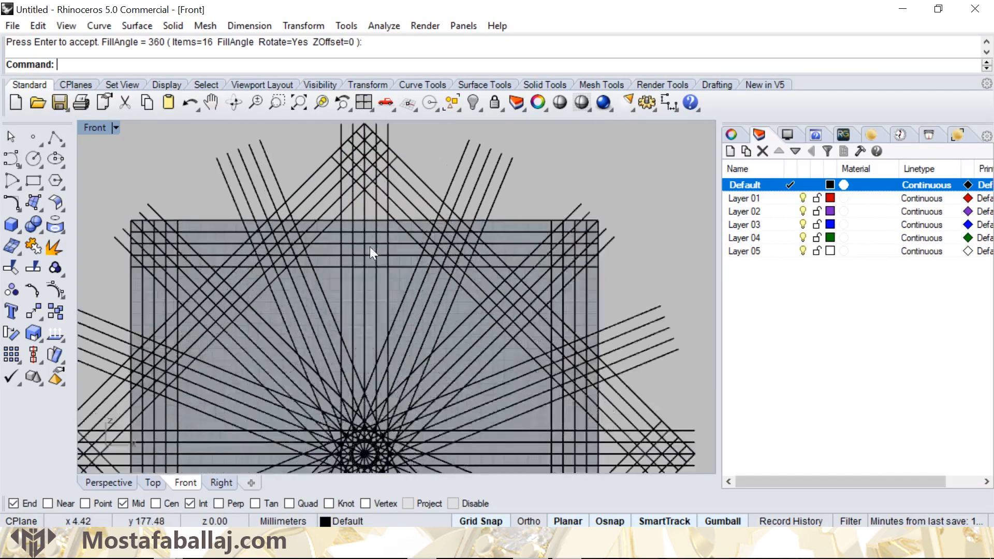
{"action": "right_click_drag", "start_coordinate": [367, 181], "coordinate": [367, 242]}
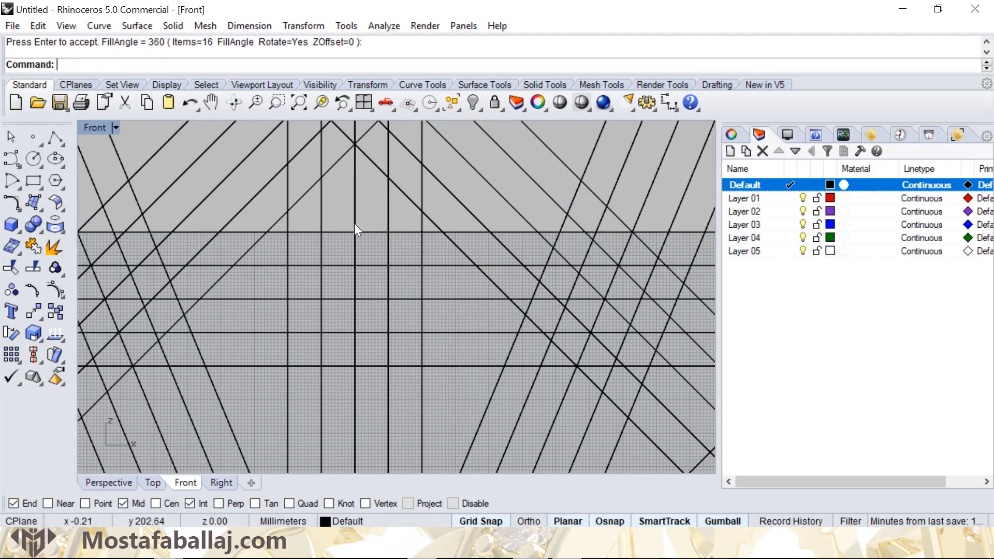
{"action": "left_click", "coordinate": [60, 185]}
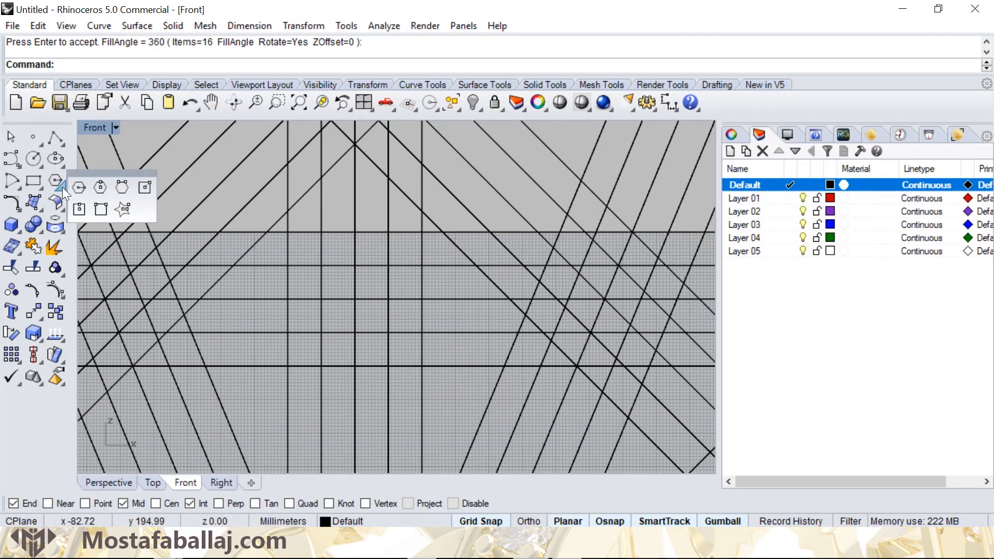
{"action": "left_click", "coordinate": [124, 208]}
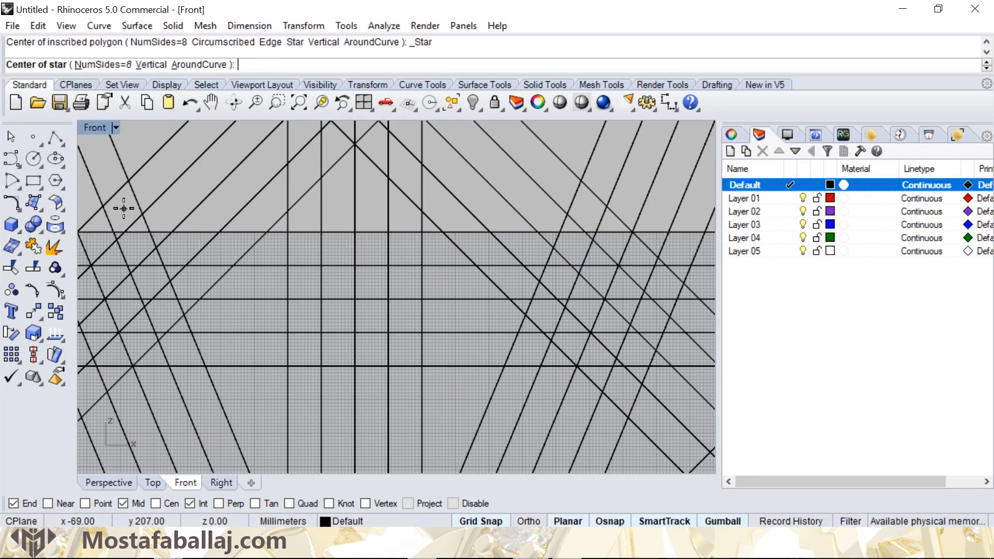
{"action": "left_click", "coordinate": [356, 297]}
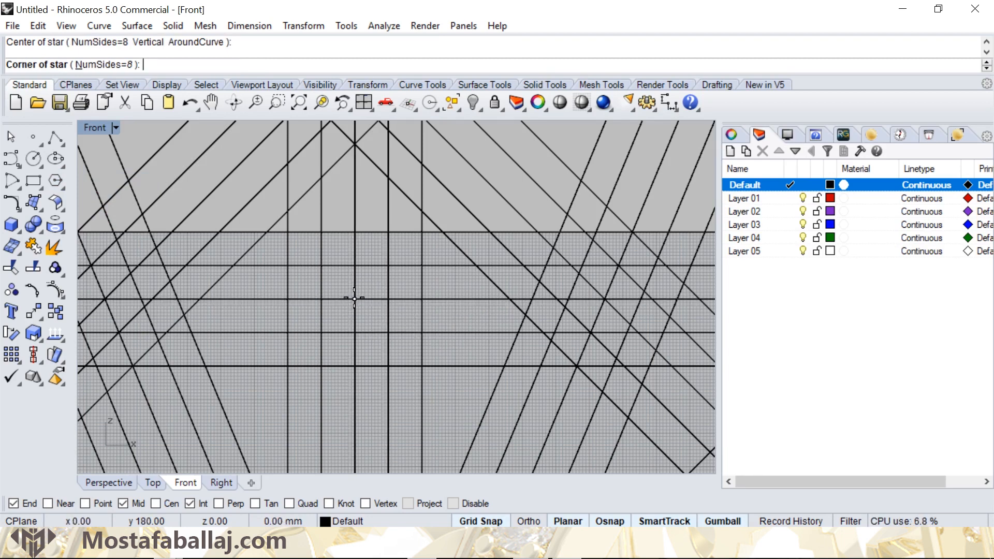
{"action": "left_click", "coordinate": [421, 234]}
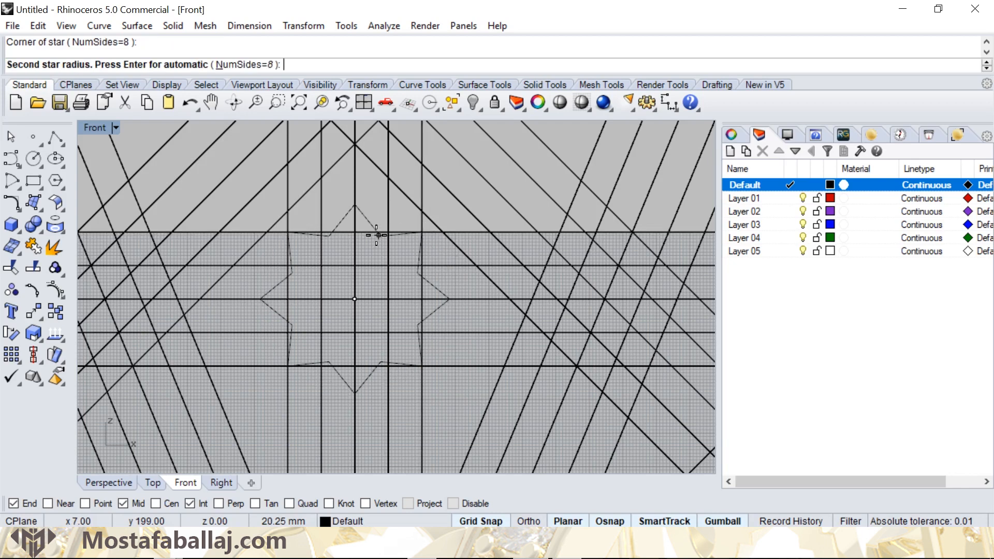
{"action": "left_click", "coordinate": [378, 233]}
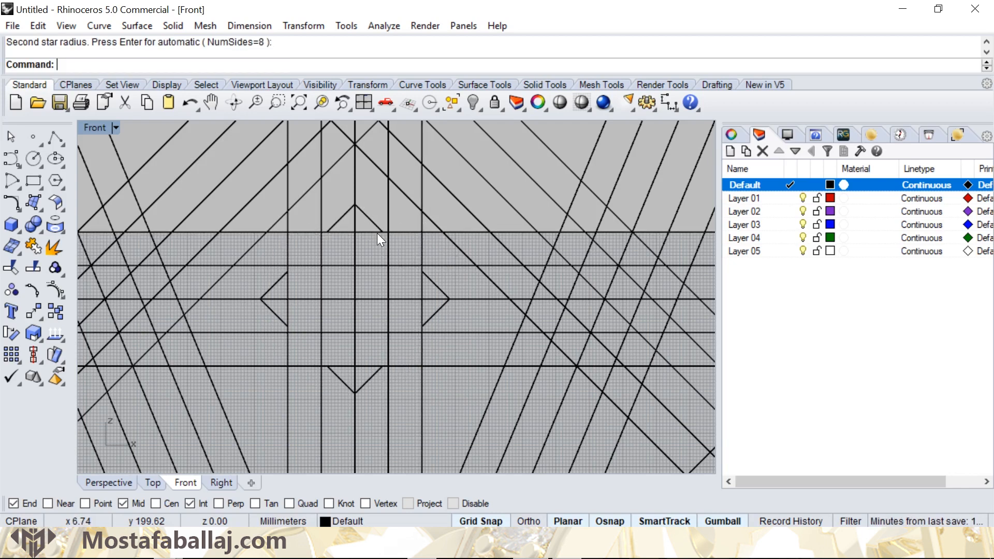
- Draw a smaller concentric 8-sided star with a corner on the inner line crossing, at a radius of about 14.14 mm
{"action": "key", "text": "Return"}
{"action": "left_click", "coordinate": [354, 299]}
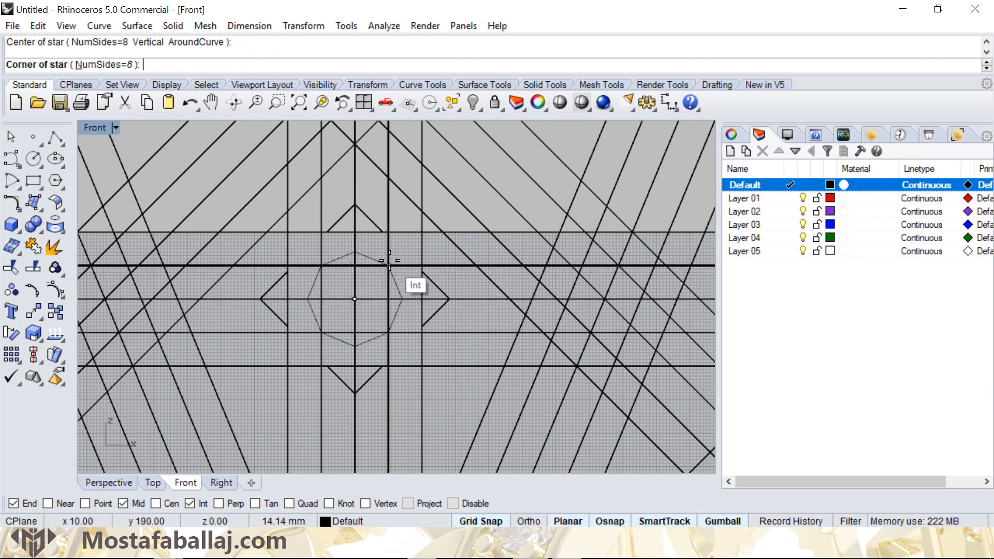
{"action": "left_click", "coordinate": [388, 266]}
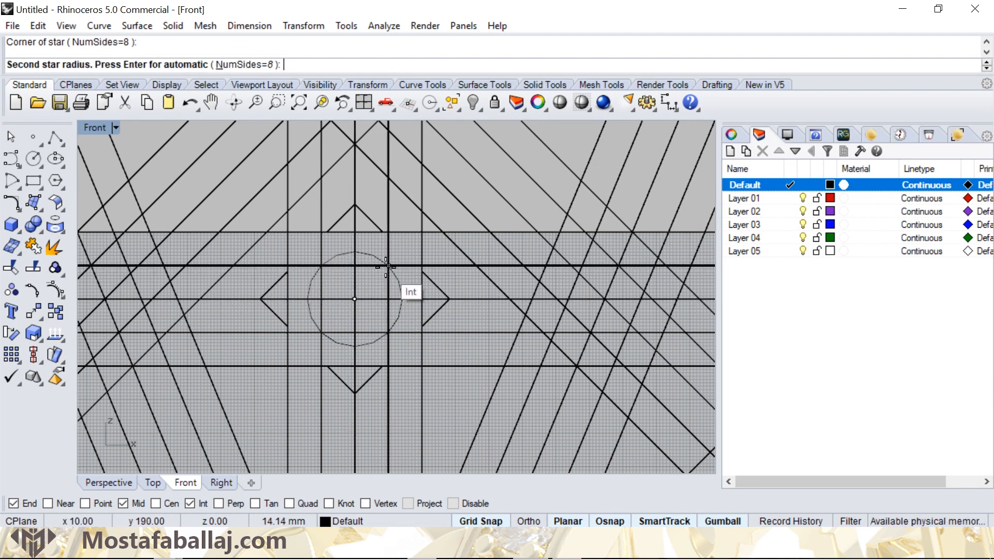
{"action": "left_click", "coordinate": [356, 264]}
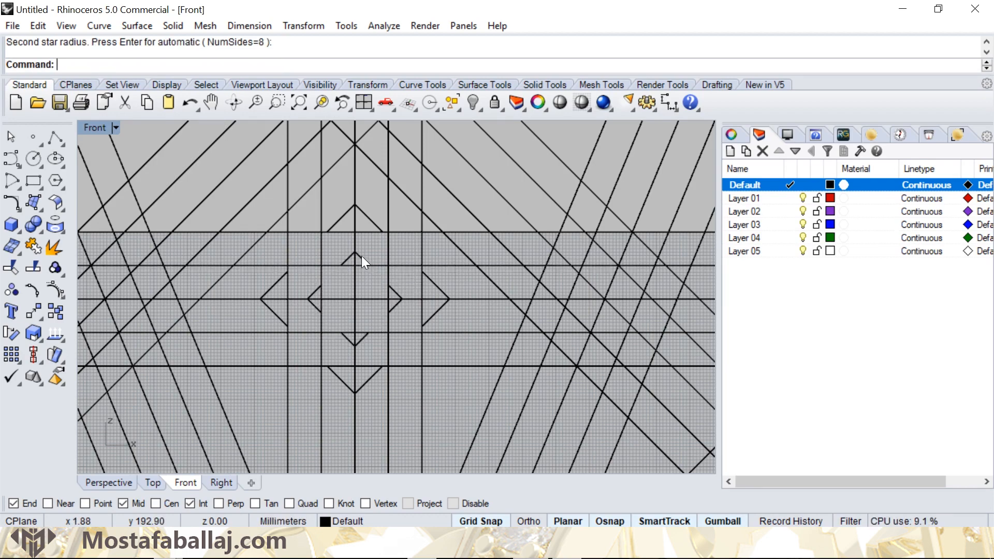
- Polar array the two concentric small stars around the pattern's centre with 8 items over 360 degrees
{"action": "left_click", "coordinate": [361, 256]}
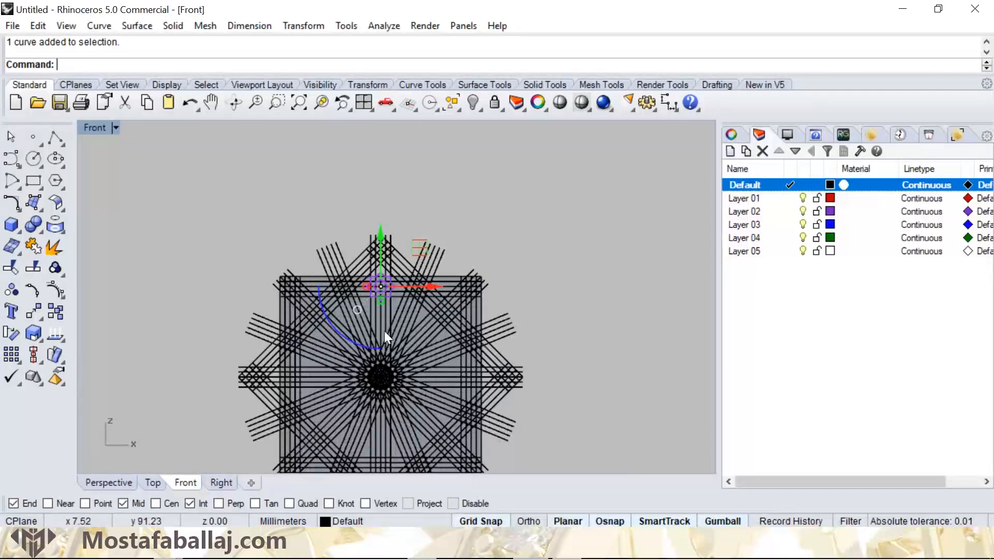
{"action": "left_click", "coordinate": [296, 24]}
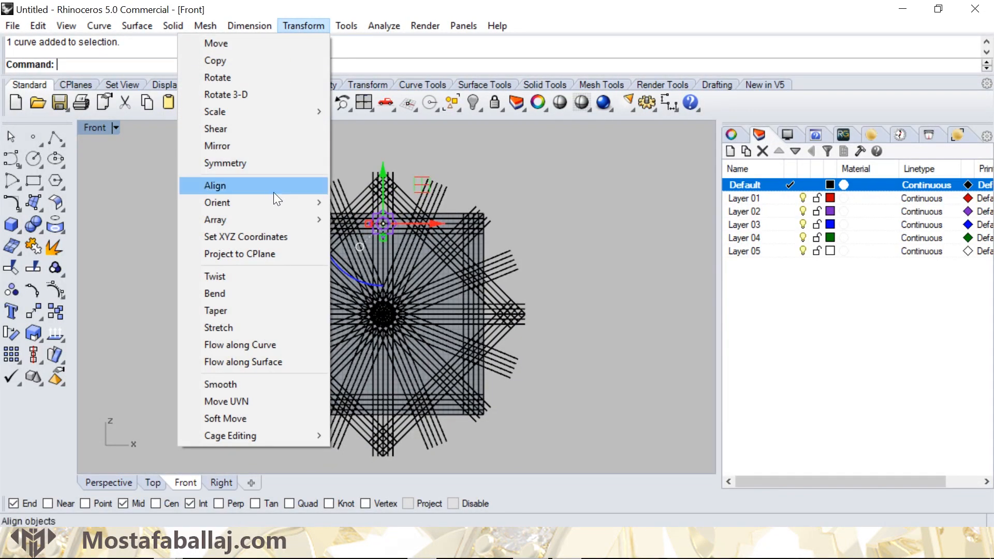
{"action": "mouse_move", "coordinate": [285, 217]}
{"action": "left_click", "coordinate": [129, 237]}
{"action": "scroll", "coordinate": [408, 334], "scroll_direction": "up", "scroll_amount": 5}
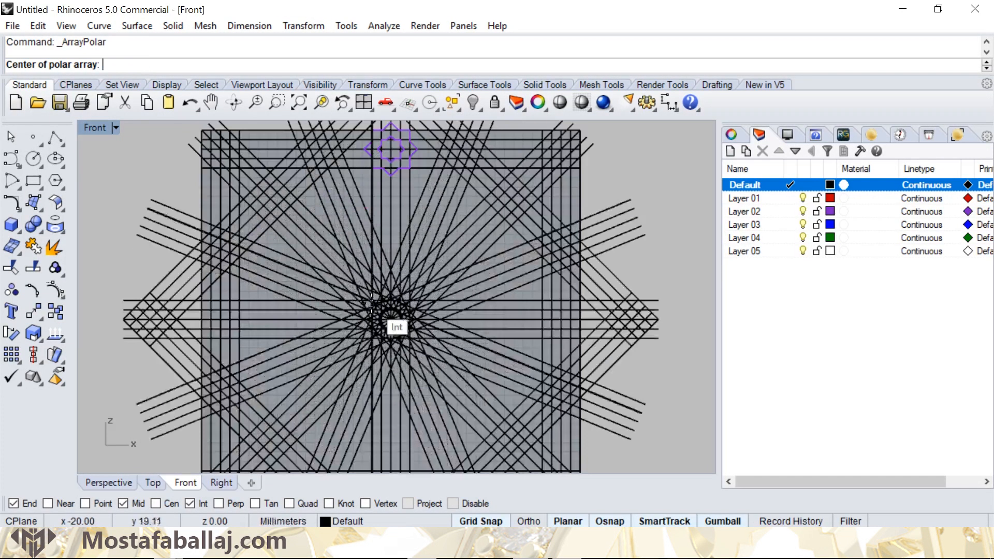
{"action": "left_click", "coordinate": [408, 334]}
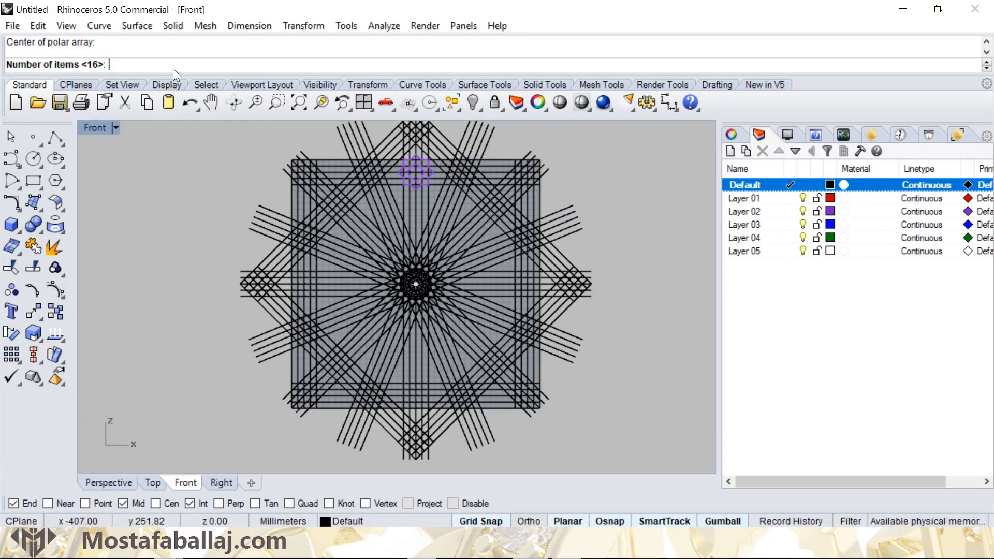
{"action": "type", "text": "8"}
{"action": "key", "text": "Return"}
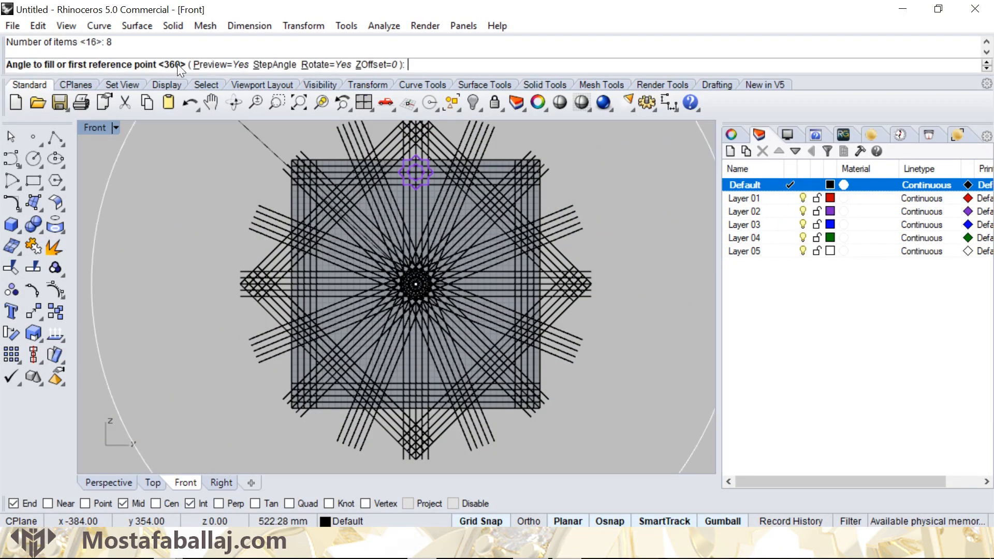
{"action": "key", "text": "Return"}
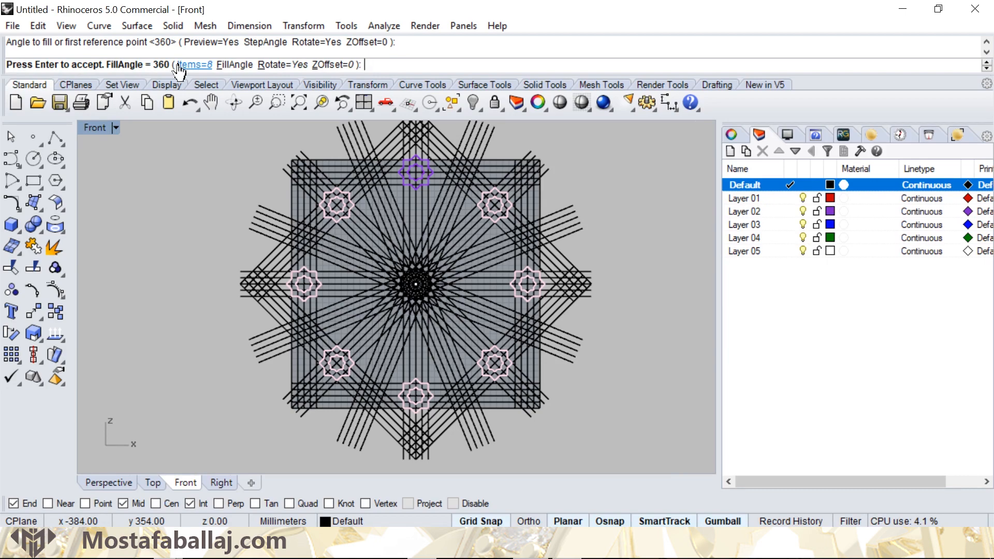
{"action": "key", "text": "Return"}
- Draw a diagonal line from the top tip of the leftmost small star to the left tip of the topmost small star
{"action": "scroll", "coordinate": [299, 253], "scroll_direction": "up", "scroll_amount": 3}
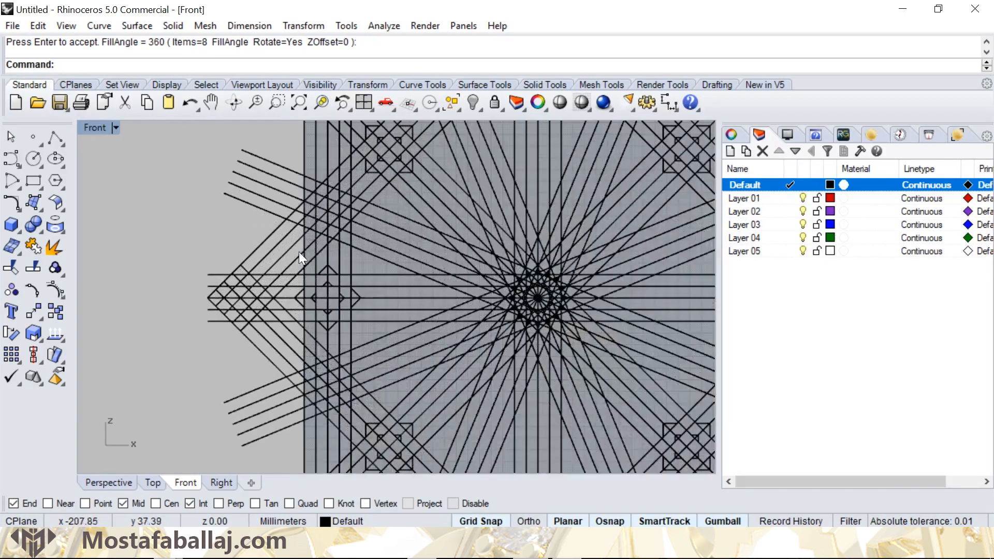
{"action": "scroll", "coordinate": [299, 251], "scroll_direction": "down", "scroll_amount": 4}
{"action": "scroll", "coordinate": [238, 310], "scroll_direction": "up", "scroll_amount": 2}
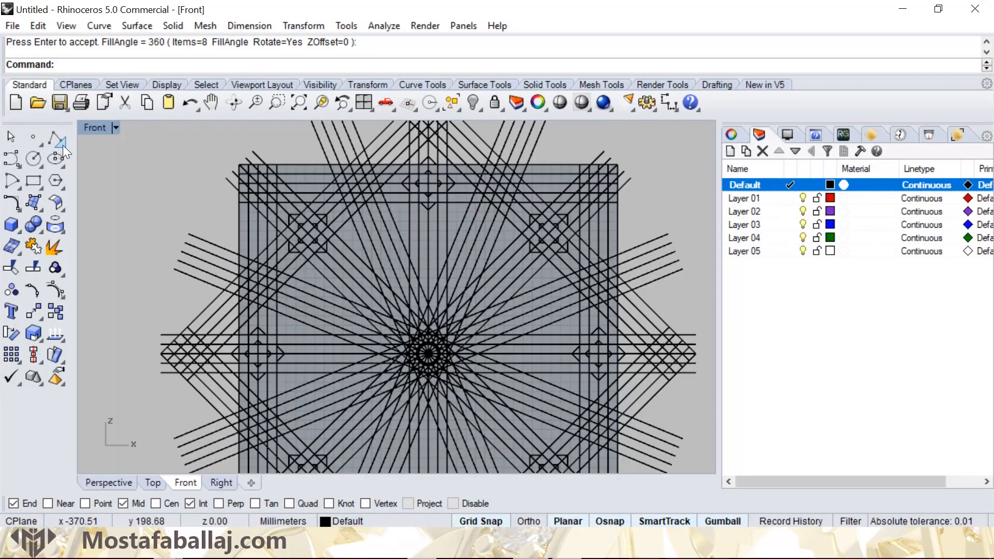
{"action": "left_click", "coordinate": [63, 145]}
{"action": "left_click", "coordinate": [78, 153]}
{"action": "scroll", "coordinate": [264, 319], "scroll_direction": "up", "scroll_amount": 3}
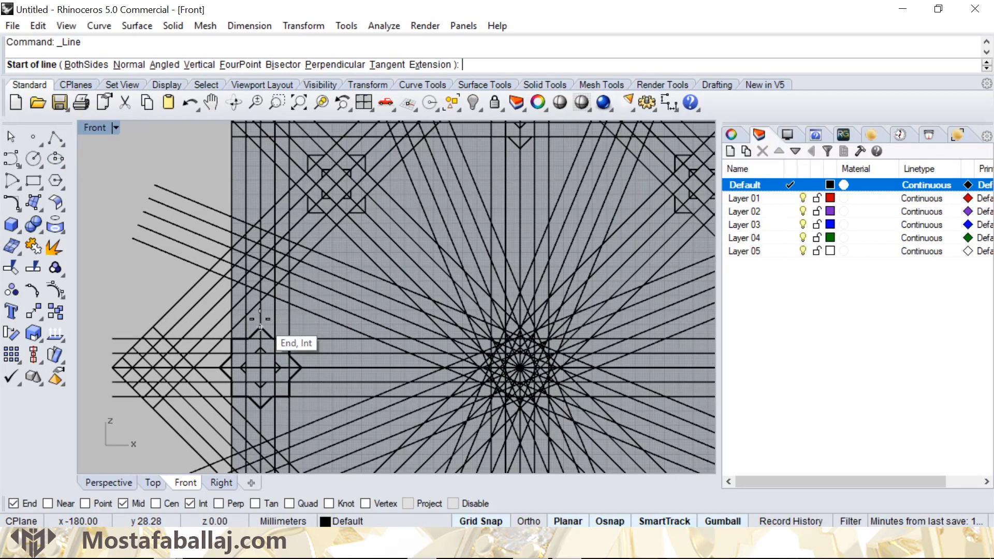
{"action": "left_click", "coordinate": [259, 318]}
{"action": "right_click_drag", "start_coordinate": [457, 215], "coordinate": [386, 314]}
{"action": "left_click", "coordinate": [407, 206]}
{"action": "right_click_drag", "start_coordinate": [344, 282], "coordinate": [355, 229]}
- Draw a parallel diagonal line from the right tip of the leftmost small star to the bottom tip of the topmost one
{"action": "right_click", "coordinate": [230, 388]}
{"action": "left_click", "coordinate": [240, 414]}
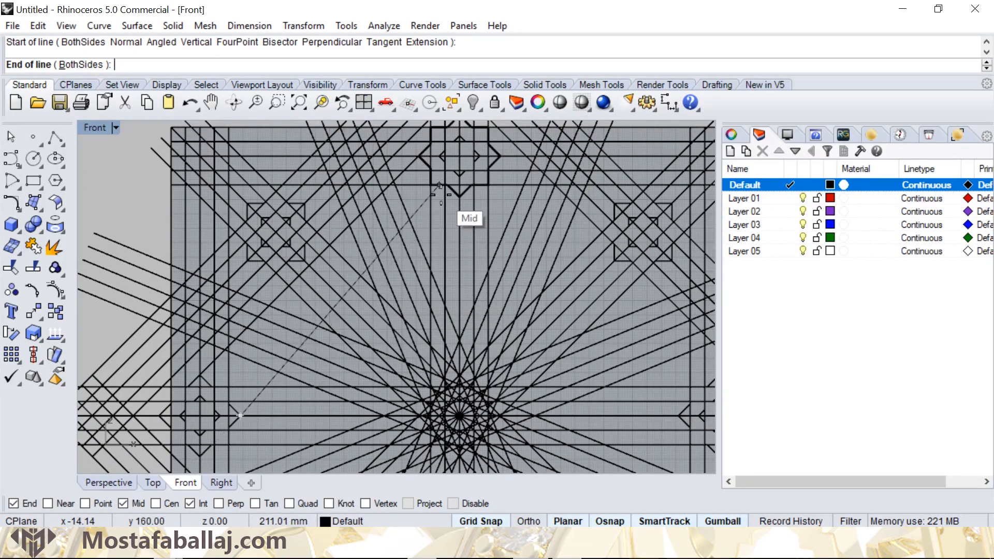
{"action": "left_click", "coordinate": [459, 200]}
{"action": "right_click_drag", "start_coordinate": [332, 254], "coordinate": [392, 235]}
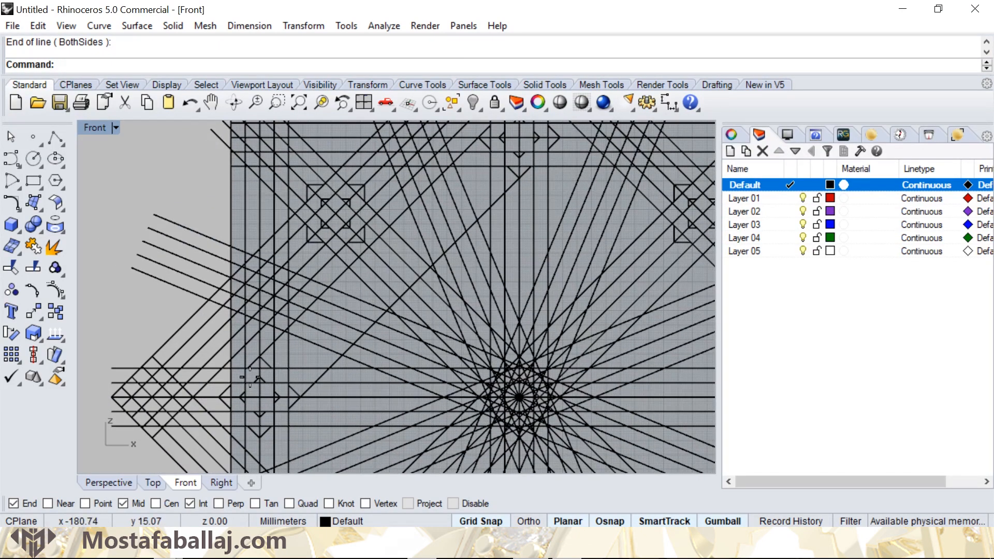
- Draw a diagonal line from the top tip of the leftmost inner small star to the left tip of the topmost inner small star
{"action": "right_click", "coordinate": [259, 376]}
{"action": "left_click", "coordinate": [259, 373]}
{"action": "scroll", "coordinate": [455, 192], "scroll_direction": "up", "scroll_amount": 10}
{"action": "right_click_drag", "start_coordinate": [470, 199], "coordinate": [446, 229]}
{"action": "left_click", "coordinate": [454, 213]}
- Draw a parallel diagonal line from the bottom tip of the topmost inner small star to the right tip of the leftmost inner one
{"action": "right_click", "coordinate": [458, 228]}
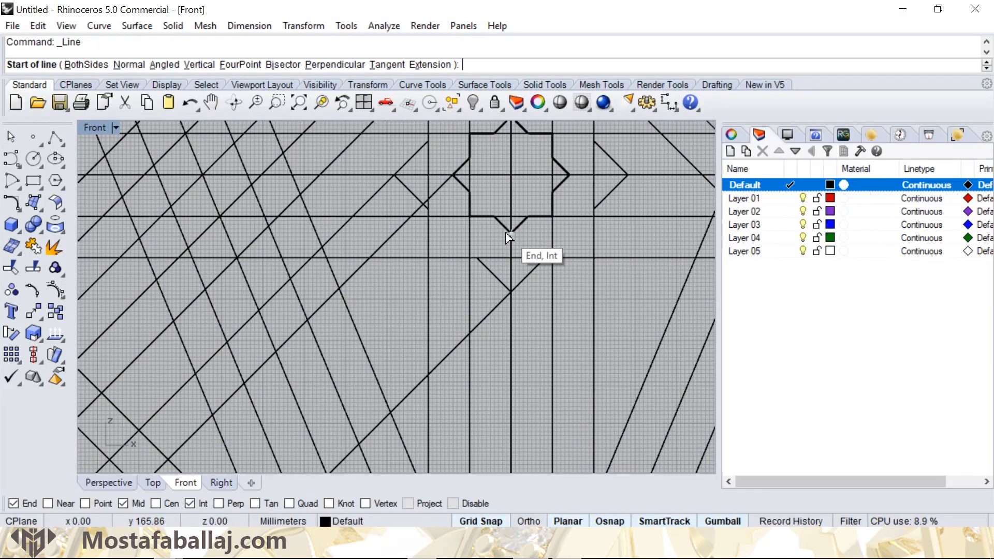
{"action": "left_click", "coordinate": [510, 233]}
{"action": "scroll", "coordinate": [467, 252], "scroll_direction": "down", "scroll_amount": 8}
{"action": "right_click_drag", "start_coordinate": [413, 320], "coordinate": [505, 185]}
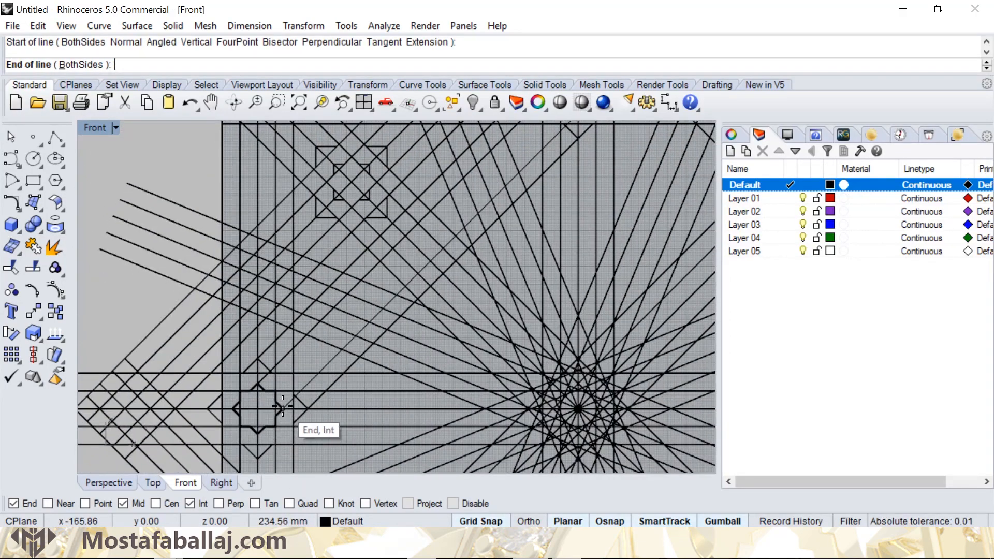
{"action": "left_click", "coordinate": [287, 406]}
{"action": "right_click_drag", "start_coordinate": [446, 234], "coordinate": [443, 238]}
{"action": "scroll", "coordinate": [442, 238], "scroll_direction": "down", "scroll_amount": 5}
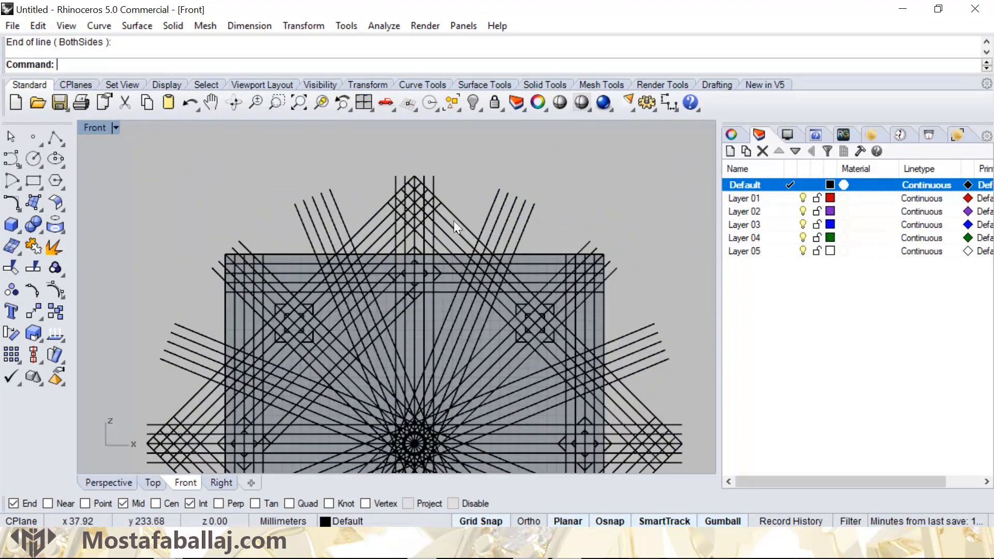
- Extend the upper ends of the four new diagonals to the large rotated square, using that square as the boundary
{"action": "left_click", "coordinate": [479, 230]}
{"action": "left_click", "coordinate": [501, 259]}
{"action": "mouse_move", "coordinate": [455, 288]}
{"action": "right_mouse_down"}
{"action": "mouse_move", "coordinate": [399, 204]}
{"action": "mouse_move", "coordinate": [392, 250]}
{"action": "right_mouse_up"}
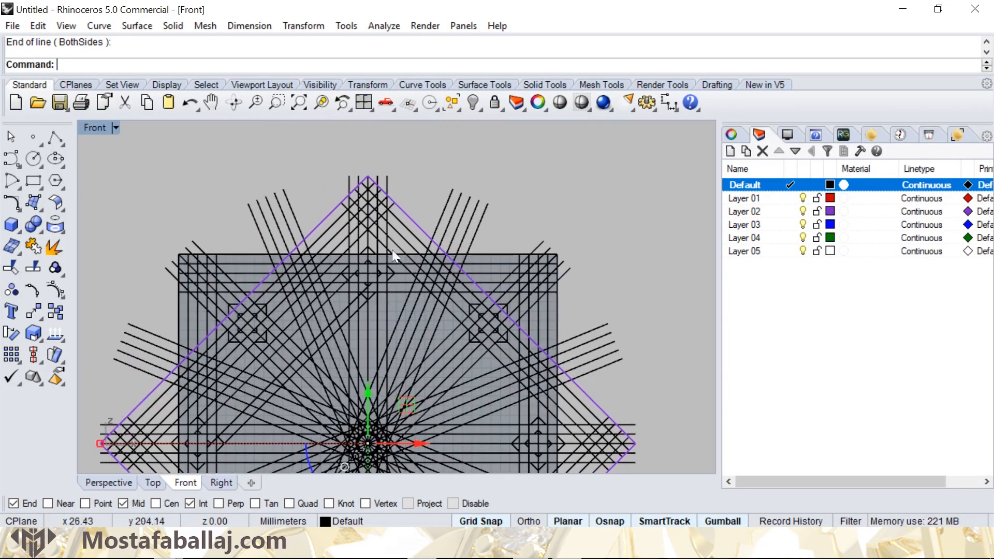
{"action": "left_click", "coordinate": [99, 27]}
{"action": "mouse_move", "coordinate": [124, 317]}
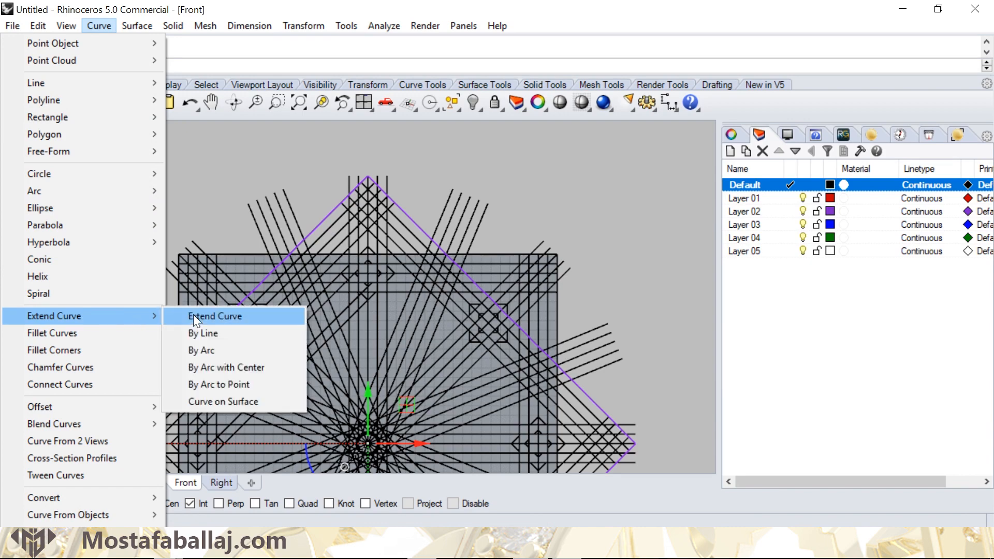
{"action": "left_click", "coordinate": [194, 314]}
{"action": "scroll", "coordinate": [346, 275], "scroll_direction": "up", "scroll_amount": 5}
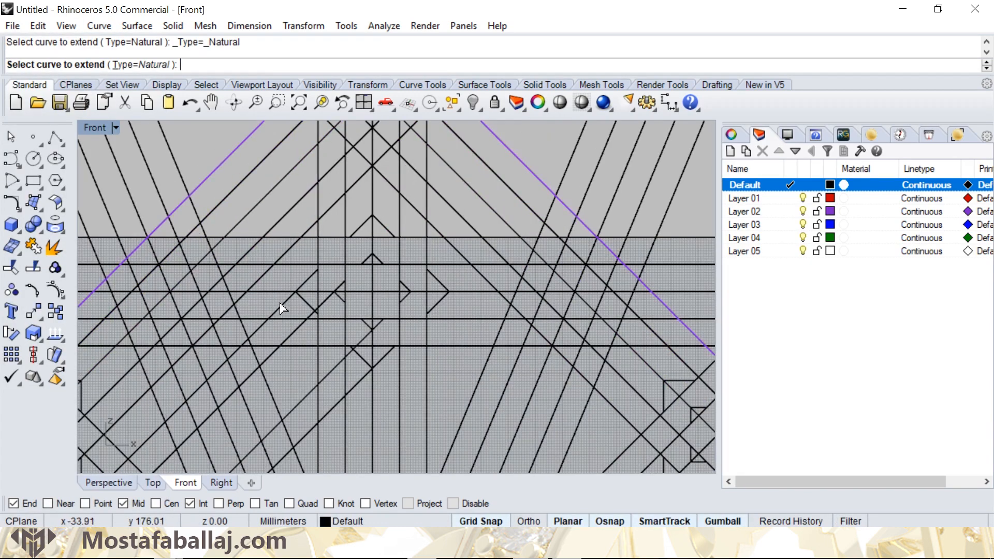
{"action": "left_click", "coordinate": [280, 304]}
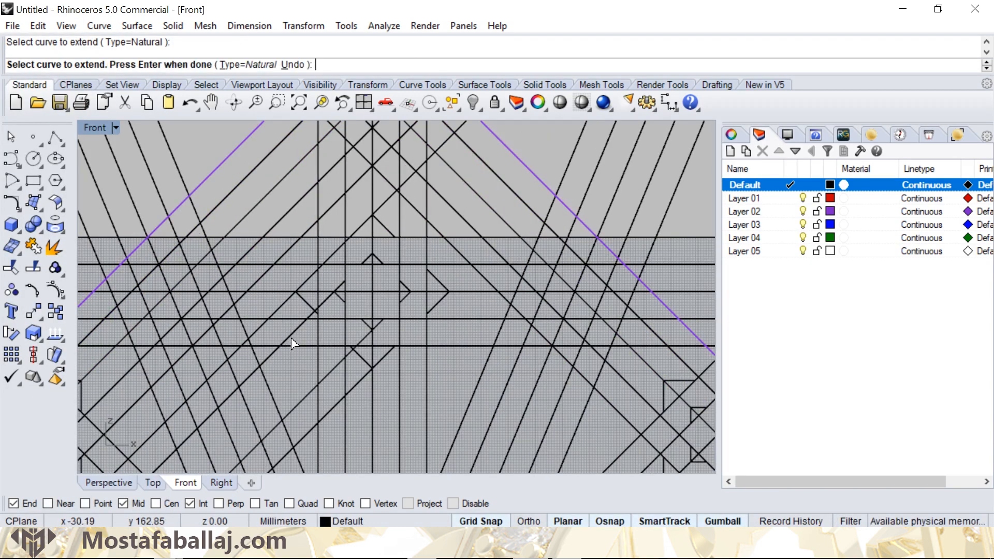
{"action": "left_click", "coordinate": [337, 412]}
{"action": "scroll", "coordinate": [351, 316], "scroll_direction": "down", "scroll_amount": 5}
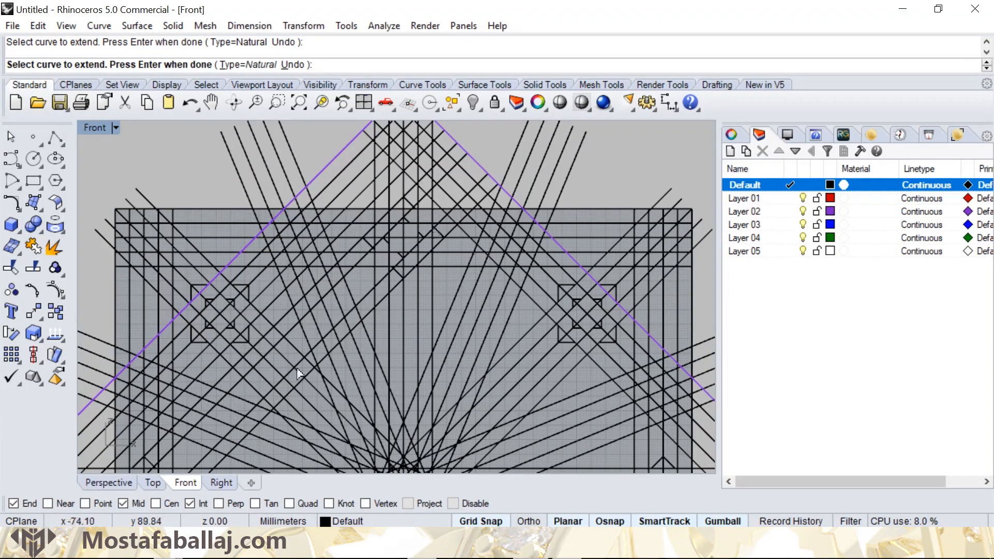
- Extend the lower ends of the same four diagonals to the lower-left side of the large rotated square
{"action": "right_click_drag", "start_coordinate": [297, 369], "coordinate": [408, 247]}
{"action": "right_click_drag", "start_coordinate": [324, 391], "coordinate": [385, 315]}
{"action": "scroll", "coordinate": [327, 258], "scroll_direction": "up", "scroll_amount": 4}
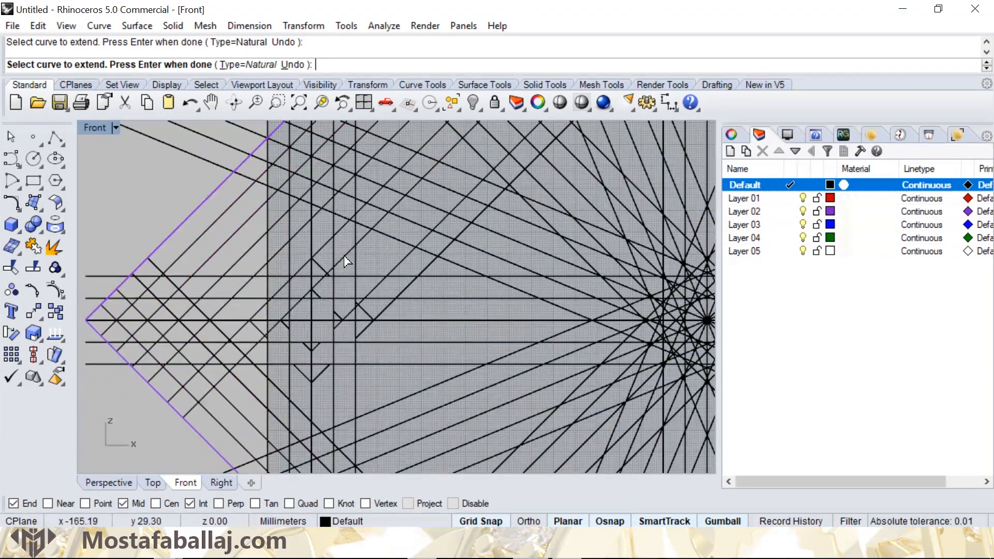
{"action": "left_click", "coordinate": [376, 290]}
{"action": "left_click", "coordinate": [374, 322]}
{"action": "scroll", "coordinate": [352, 305], "scroll_direction": "down", "scroll_amount": 14}
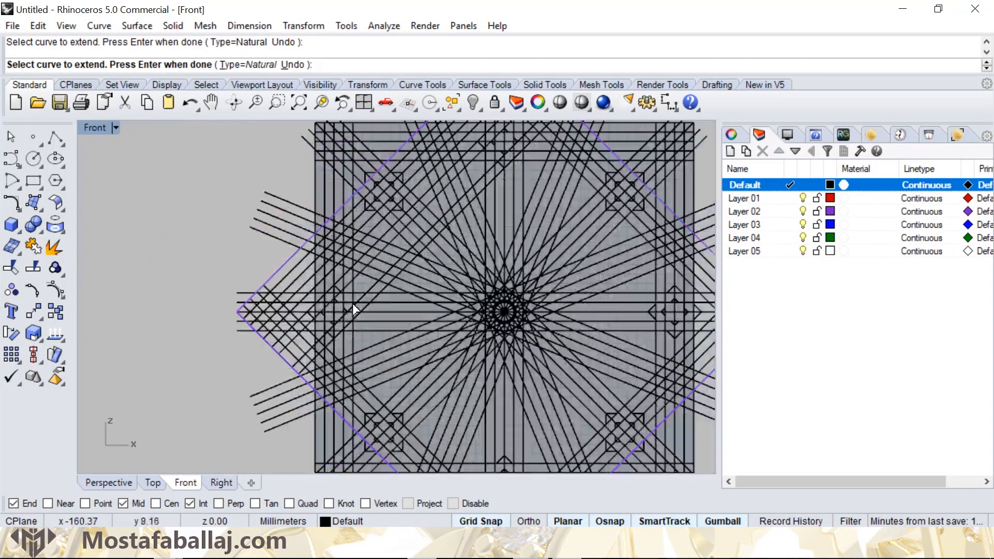
{"action": "right_click_drag", "start_coordinate": [383, 283], "coordinate": [328, 269]}
{"action": "key", "text": "Return"}
- Polar array the four extended diagonals around the pattern's centre with 16 items over 360 degrees
{"action": "left_click", "coordinate": [327, 268]}
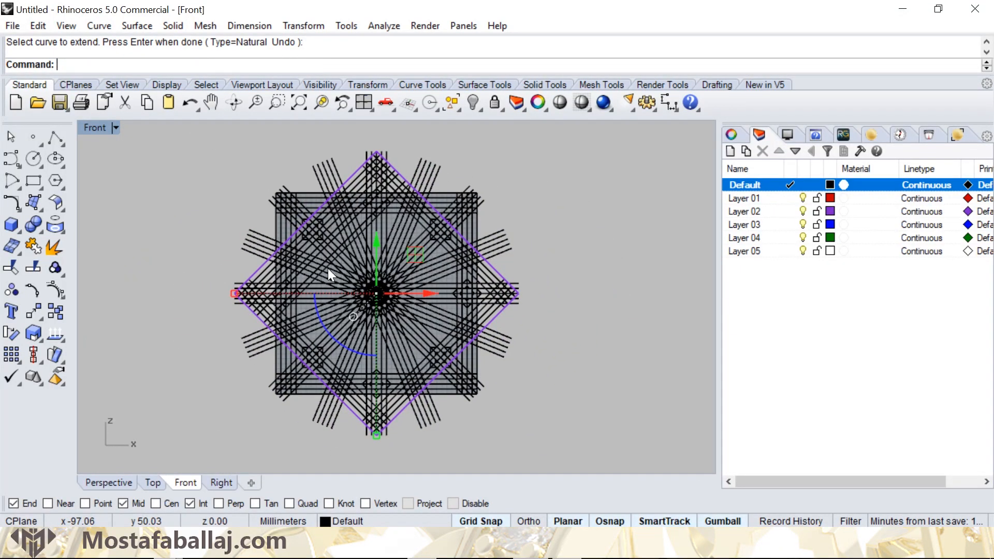
{"action": "scroll", "coordinate": [300, 271], "scroll_direction": "up", "scroll_amount": 5}
{"action": "left_click", "coordinate": [301, 272], "text": "shift"}
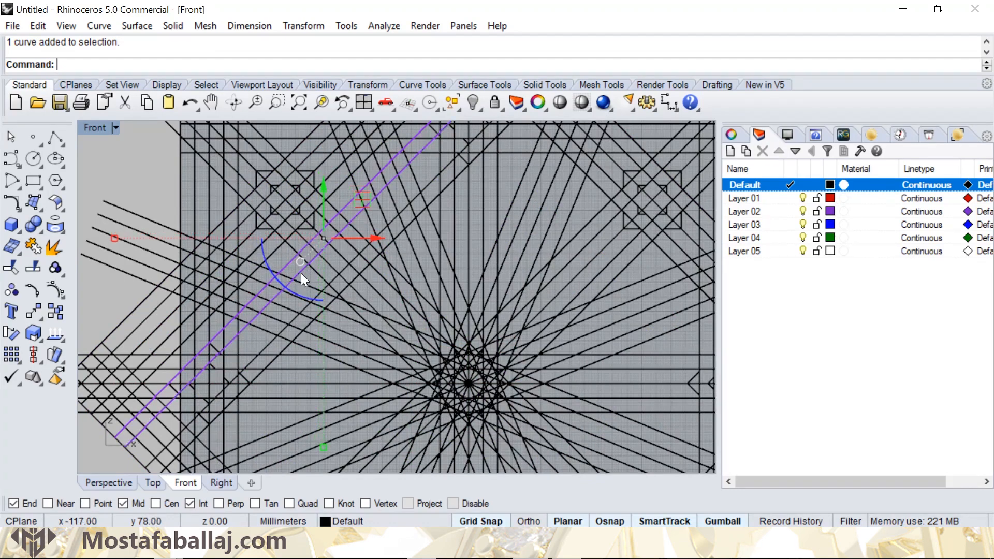
{"action": "scroll", "coordinate": [309, 302], "scroll_direction": "up", "scroll_amount": 8}
{"action": "left_click", "coordinate": [249, 366], "text": "shift"}
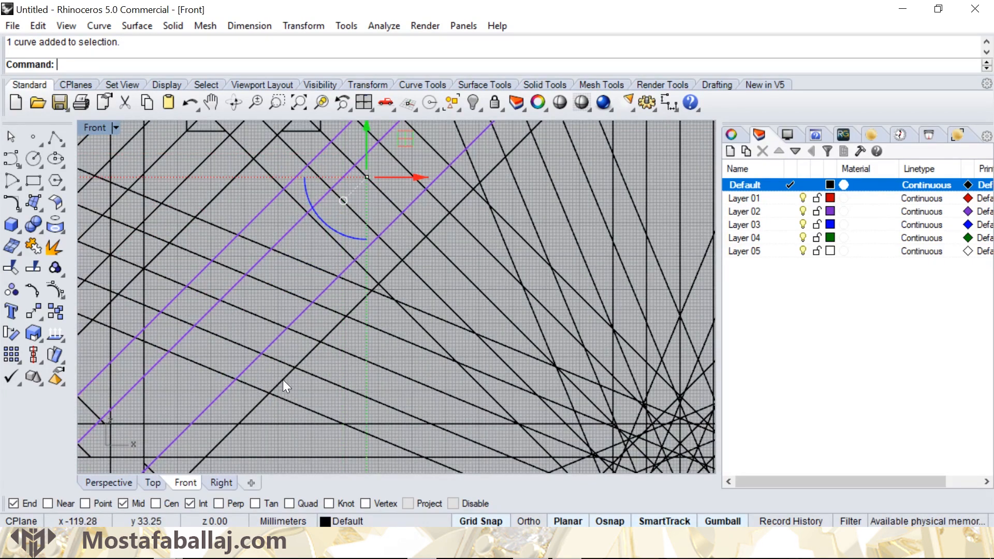
{"action": "scroll", "coordinate": [283, 380], "scroll_direction": "down", "scroll_amount": 10}
{"action": "scroll", "coordinate": [334, 289], "scroll_direction": "down", "scroll_amount": 3}
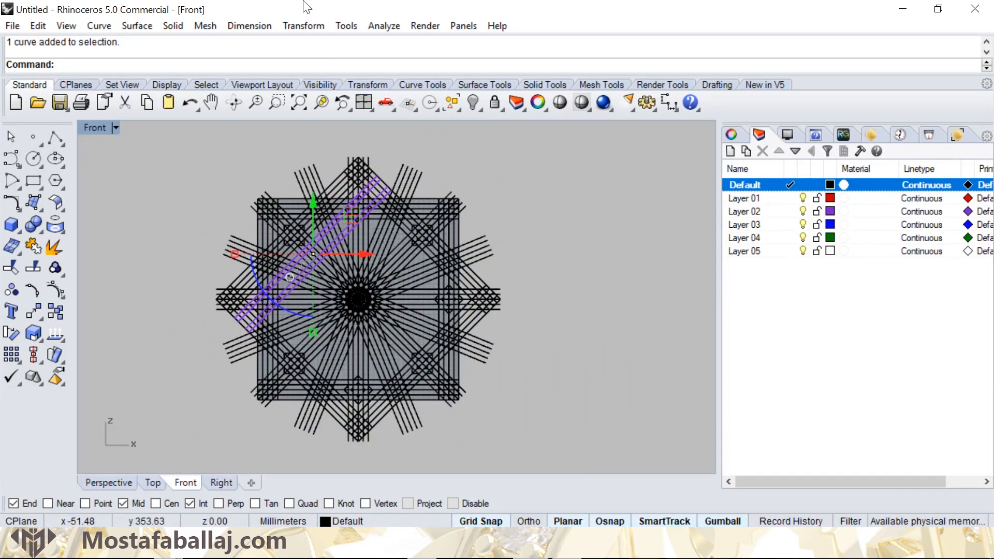
{"action": "left_click", "coordinate": [303, 25]}
{"action": "mouse_move", "coordinate": [285, 221]}
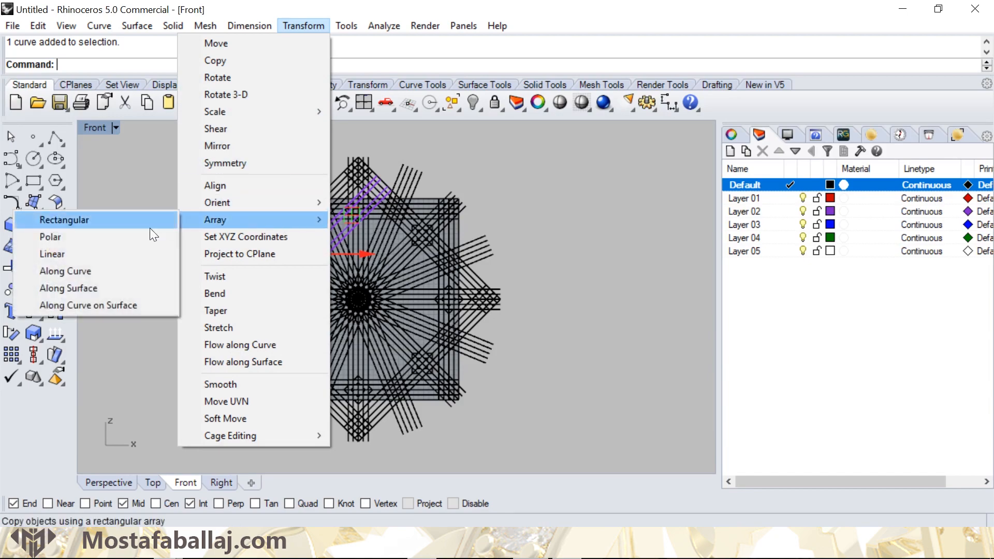
{"action": "left_click", "coordinate": [126, 236]}
{"action": "scroll", "coordinate": [385, 289], "scroll_direction": "up", "scroll_amount": 3}
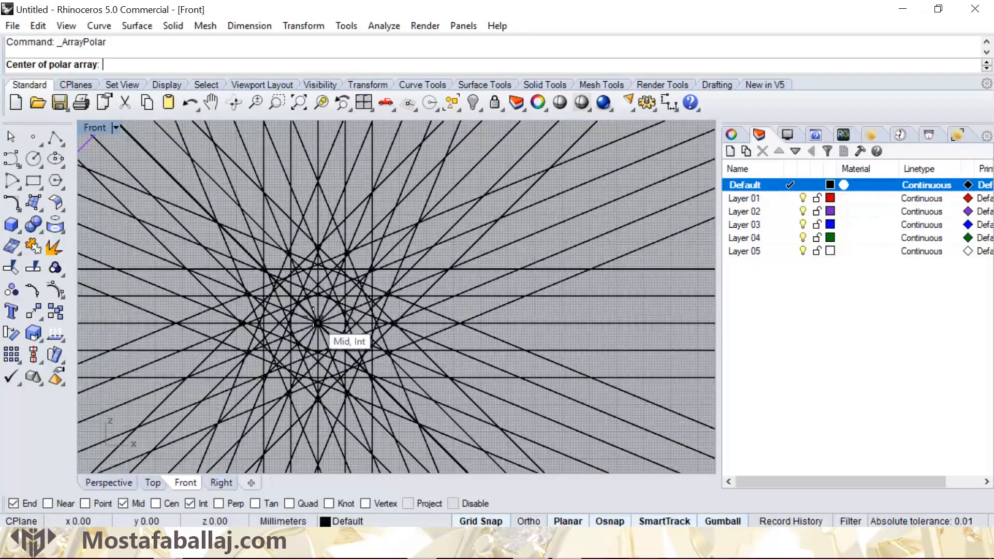
{"action": "left_click", "coordinate": [316, 305]}
{"action": "scroll", "coordinate": [342, 218], "scroll_direction": "down", "scroll_amount": 5}
{"action": "right_click_drag", "start_coordinate": [354, 176], "coordinate": [387, 267]}
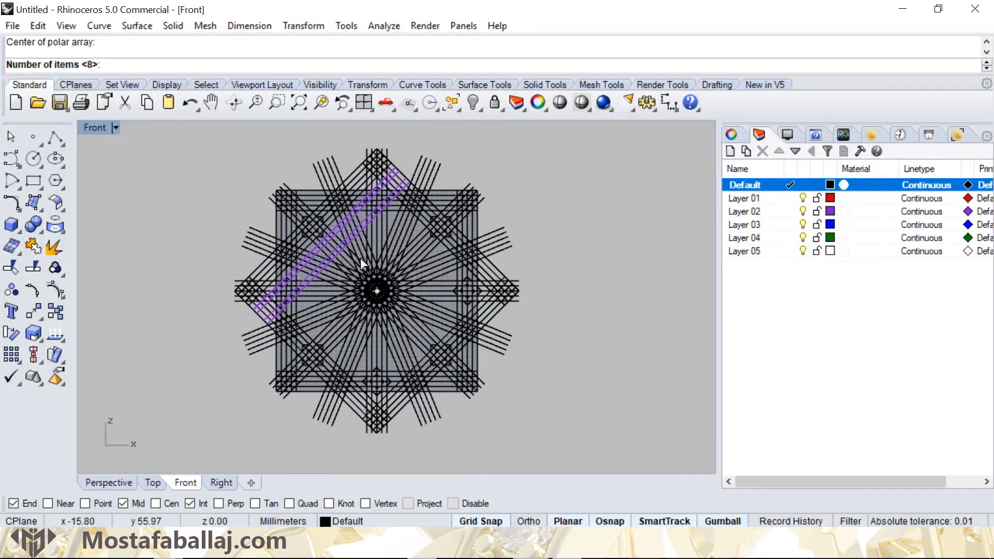
{"action": "type", "text": "16"}
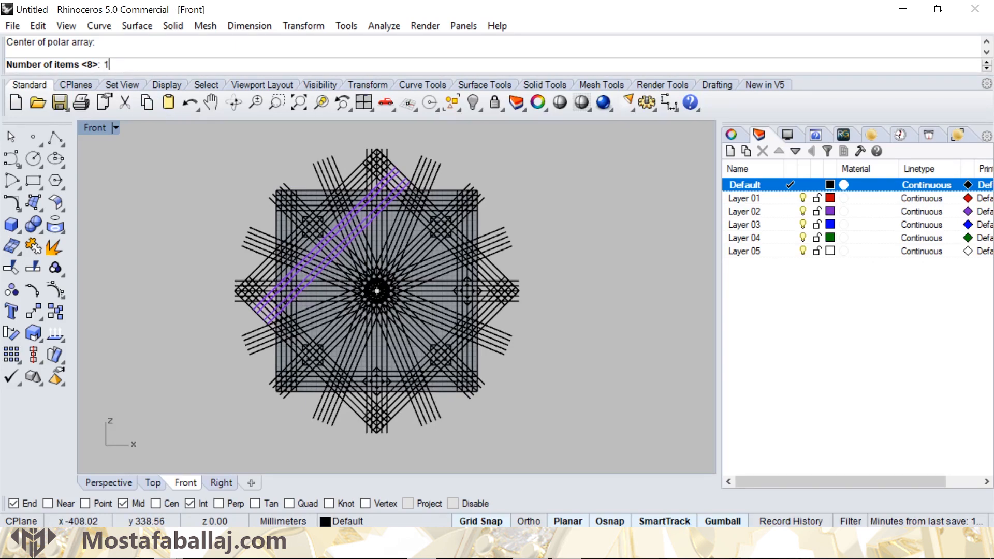
{"action": "key", "text": "Return"}
{"action": "key", "text": "Return"}
{"action": "key", "text": "Return"}
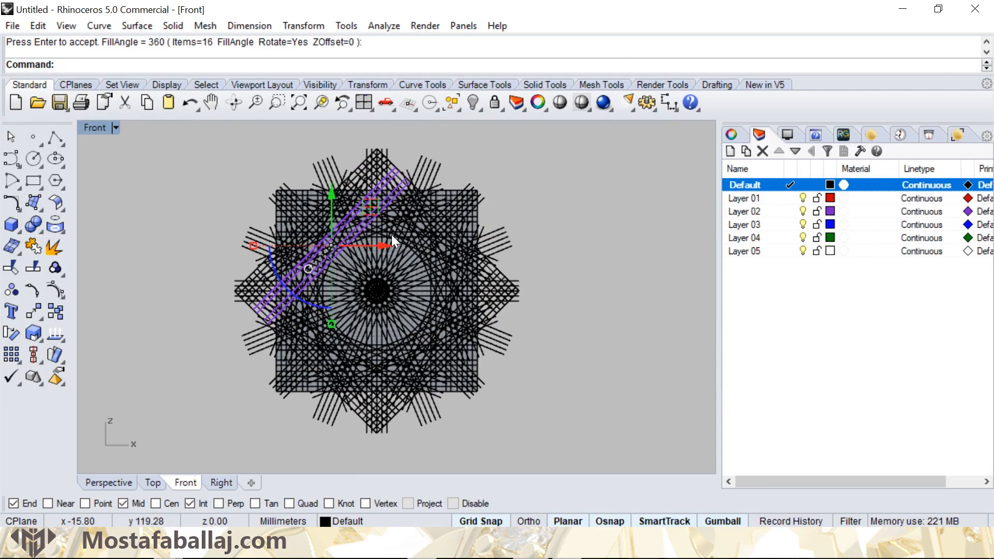
{"action": "key", "text": "Escape"}
- Make Layer 01 the current layer and bring up the drafting tools
{"action": "scroll", "coordinate": [381, 222], "scroll_direction": "up", "scroll_amount": 5}
{"action": "scroll", "coordinate": [381, 222], "scroll_direction": "up", "scroll_amount": 2}
{"action": "scroll", "coordinate": [387, 235], "scroll_direction": "down", "scroll_amount": 5}
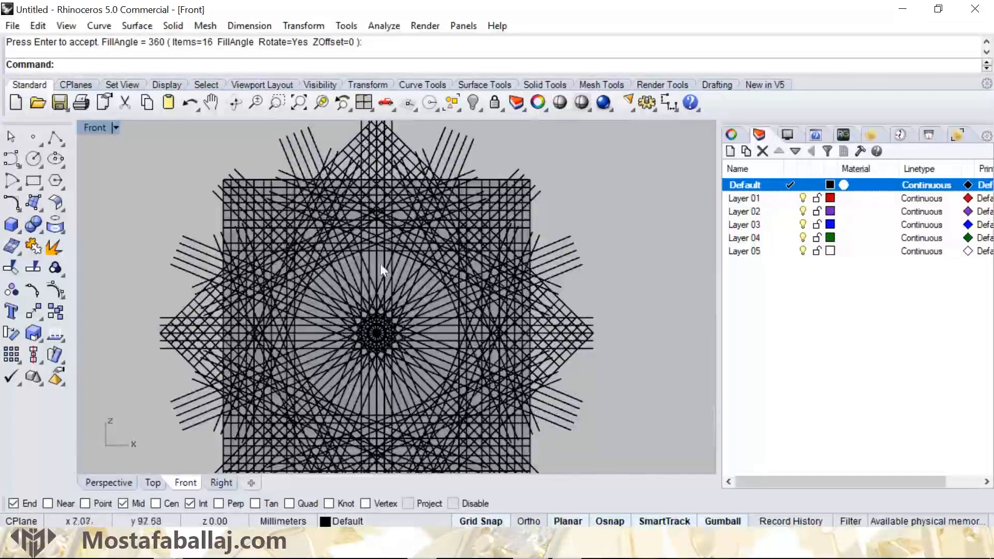
{"action": "scroll", "coordinate": [368, 260], "scroll_direction": "up", "scroll_amount": 4}
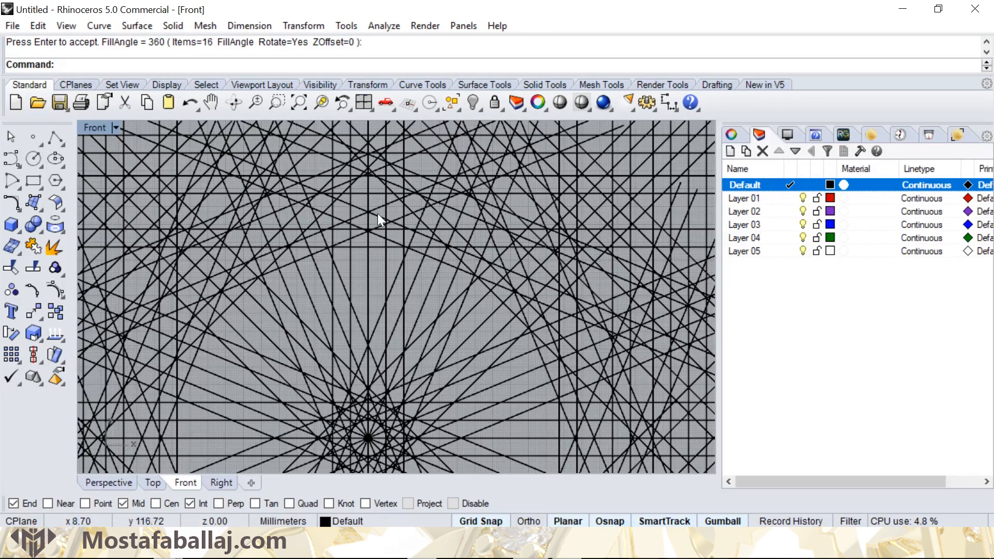
{"action": "scroll", "coordinate": [350, 242], "scroll_direction": "down", "scroll_amount": 6}
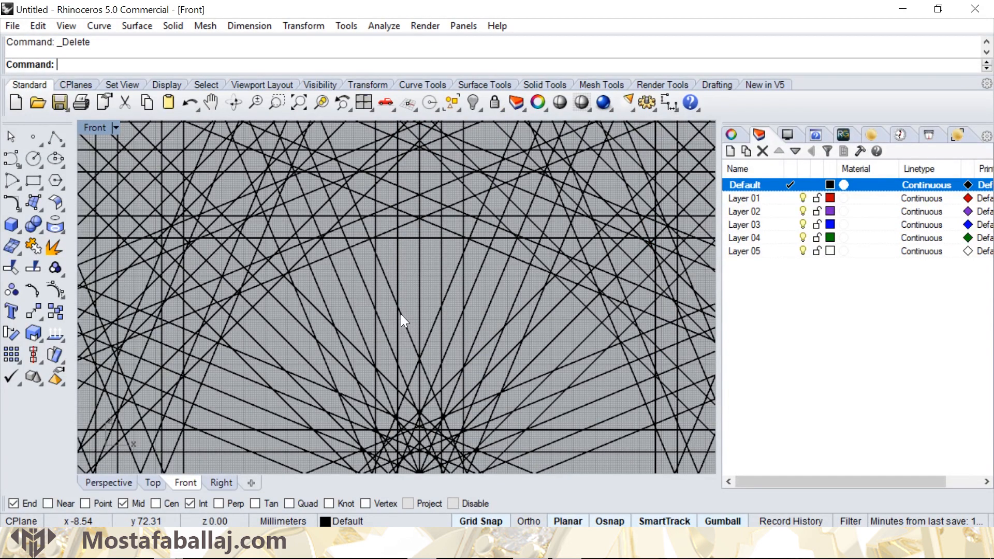
{"action": "left_click", "coordinate": [778, 200]}
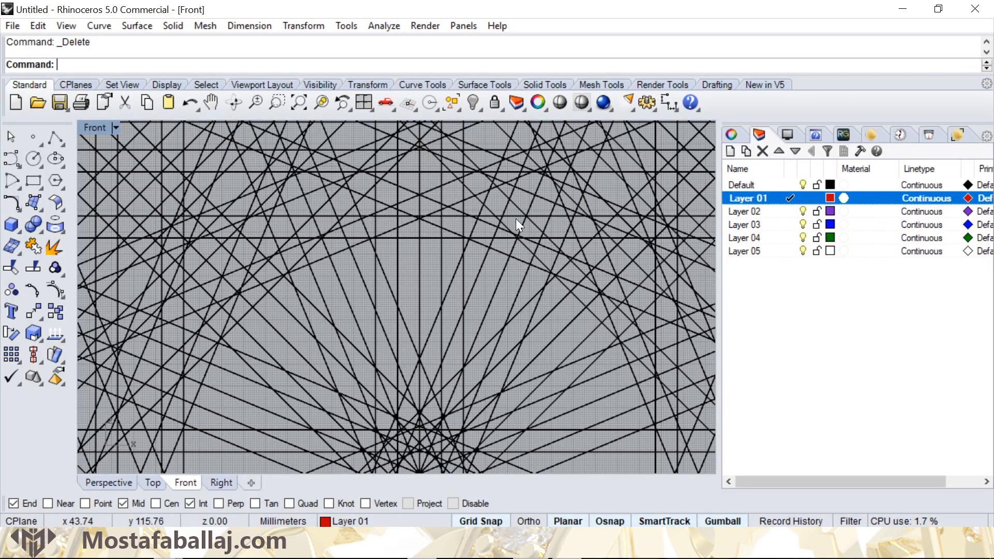
{"action": "left_click", "coordinate": [716, 84]}
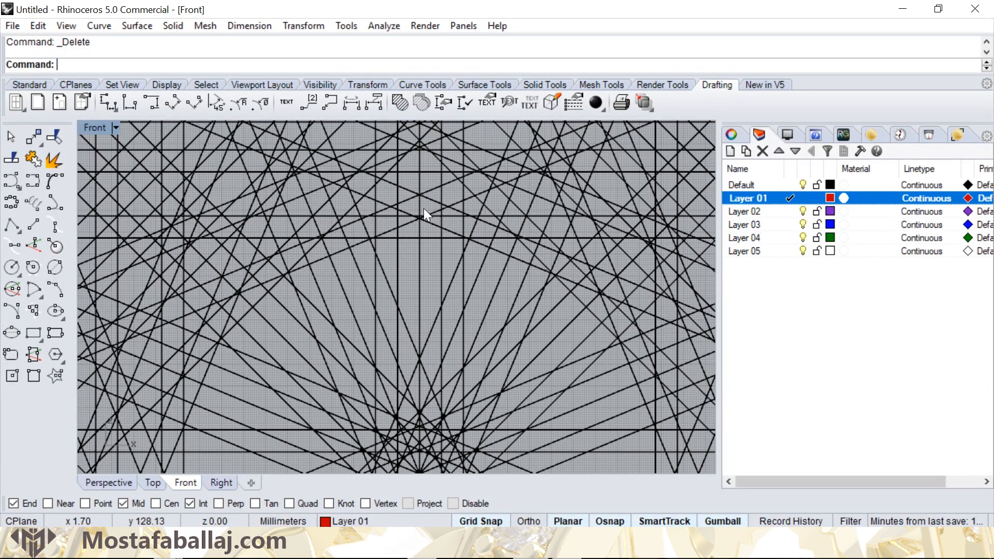
- Hatch the elongated six-sided cell directly above the pattern's centre with the Solid pattern, using the six lines around it as boundaries
{"action": "scroll", "coordinate": [427, 269], "scroll_direction": "up", "scroll_amount": 2}
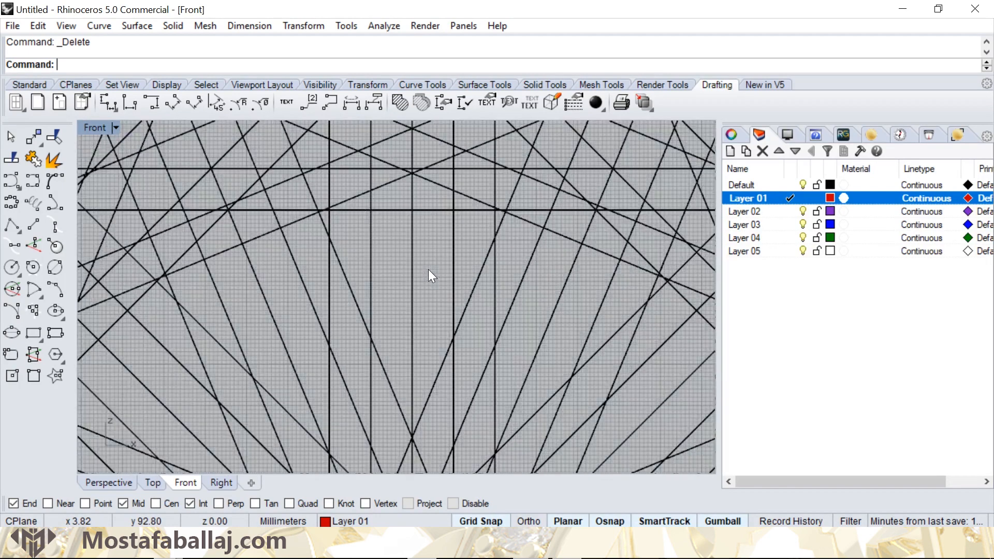
{"action": "left_click", "coordinate": [454, 253]}
{"action": "left_click", "coordinate": [506, 303]}
{"action": "left_click", "coordinate": [442, 356], "text": "shift"}
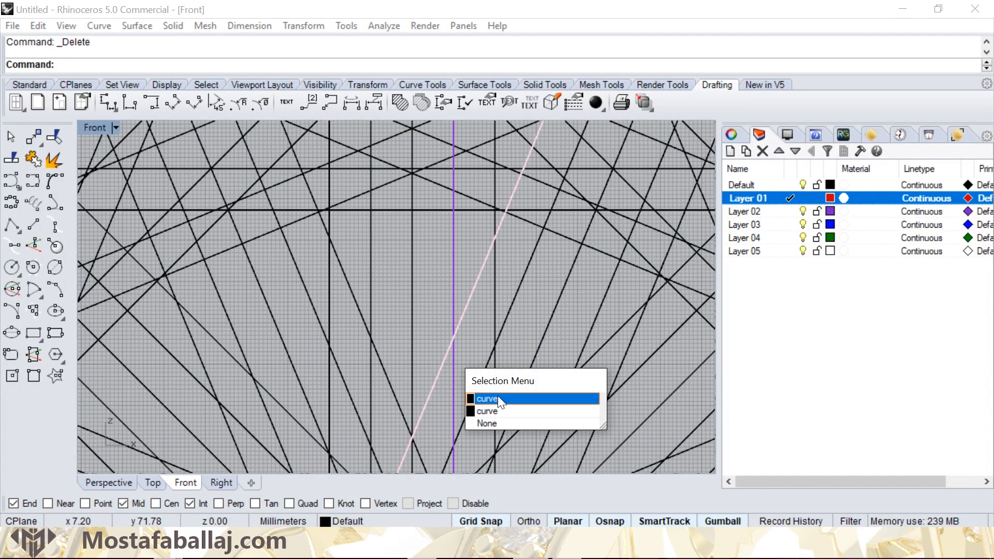
{"action": "left_click", "coordinate": [497, 396]}
{"action": "left_click", "coordinate": [392, 389], "text": "shift"}
{"action": "left_click", "coordinate": [461, 418]}
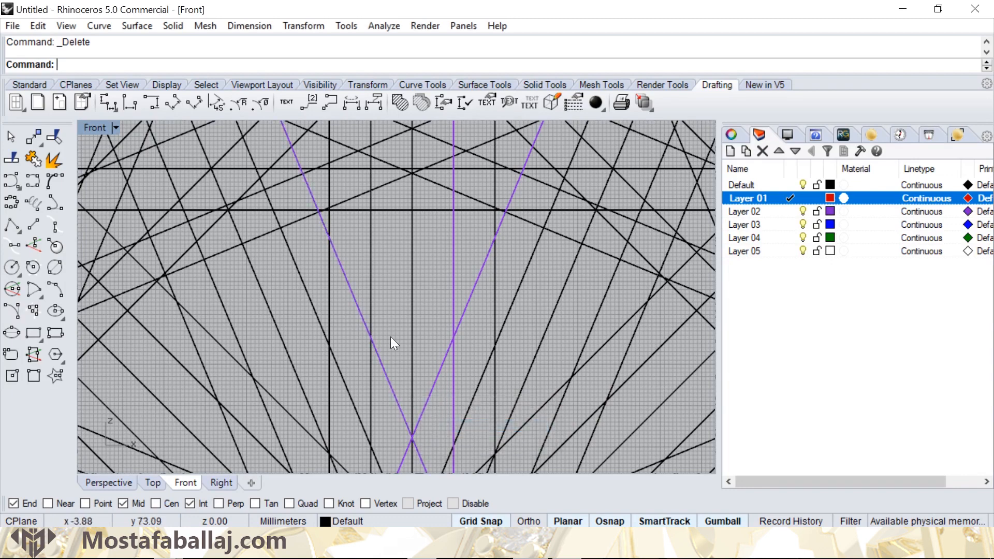
{"action": "left_click", "coordinate": [370, 245], "text": "shift"}
{"action": "left_click", "coordinate": [415, 285]}
{"action": "left_click", "coordinate": [389, 184], "text": "shift"}
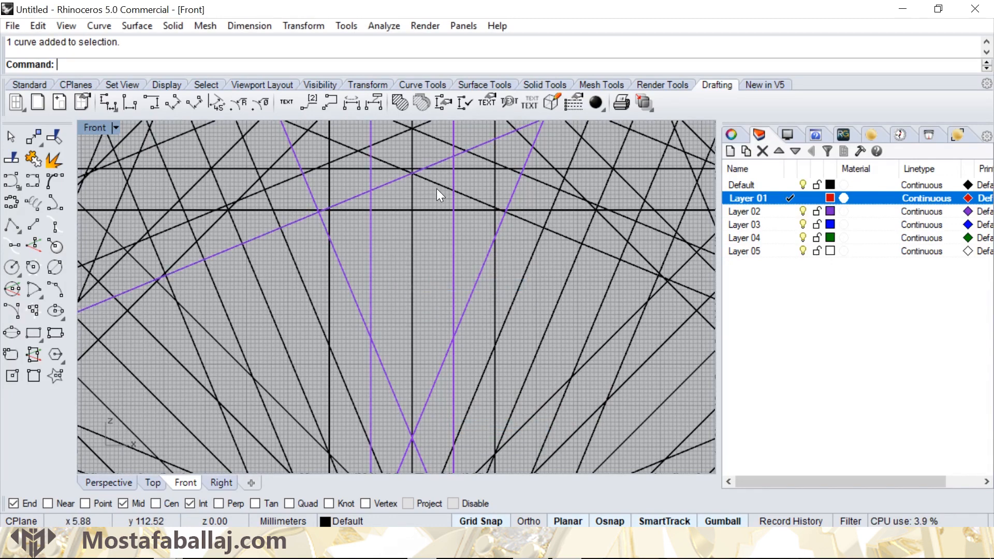
{"action": "left_click", "coordinate": [436, 186], "text": "shift"}
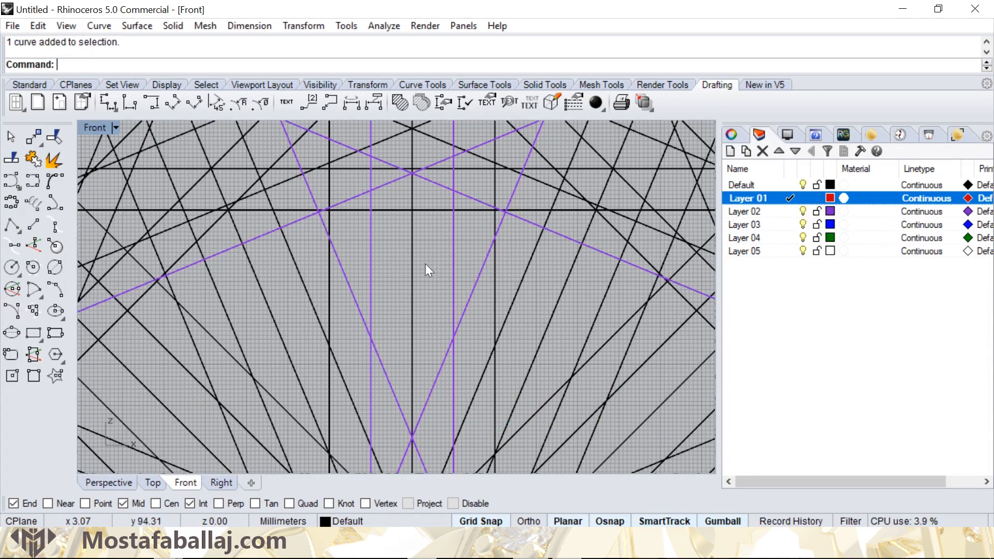
{"action": "left_click", "coordinate": [402, 102]}
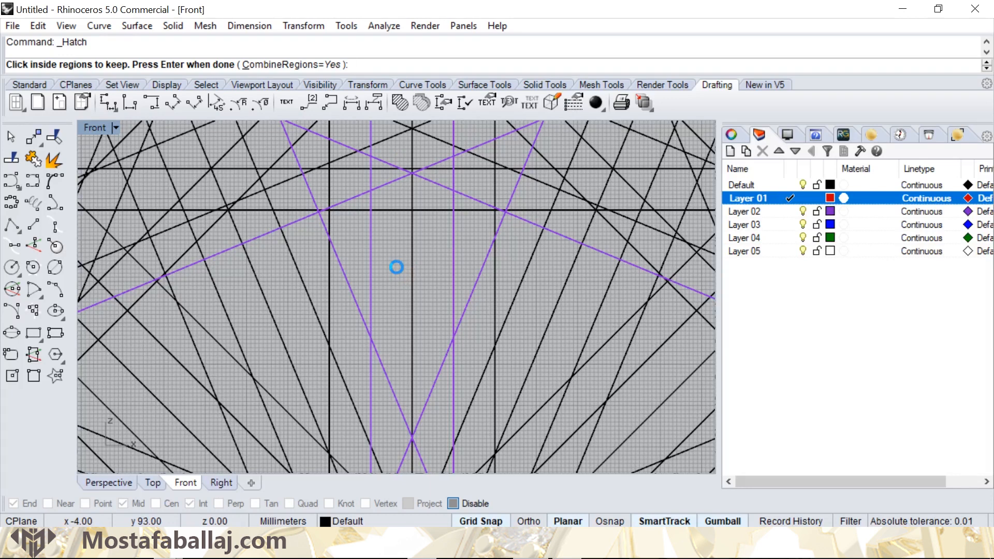
{"action": "left_click", "coordinate": [396, 267]}
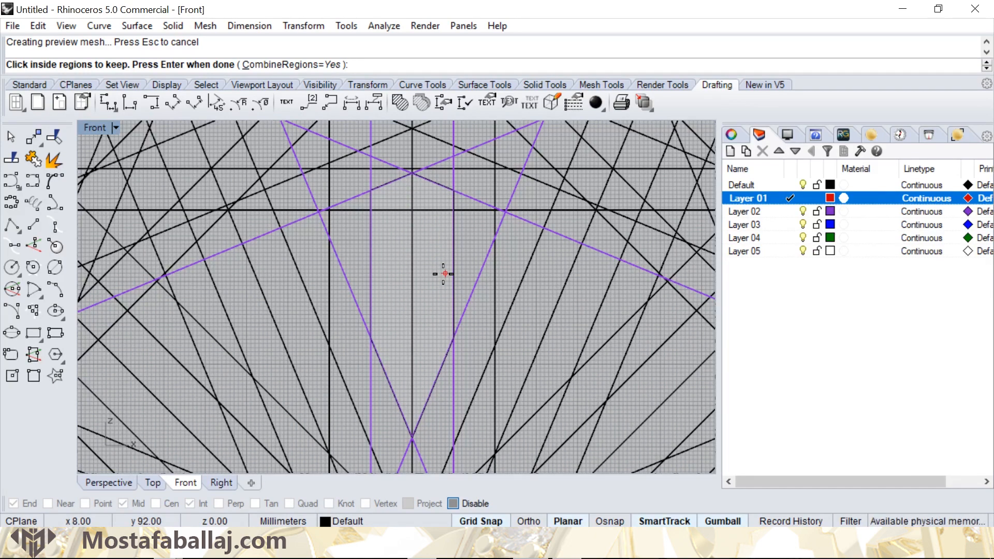
{"action": "key", "text": "Return"}
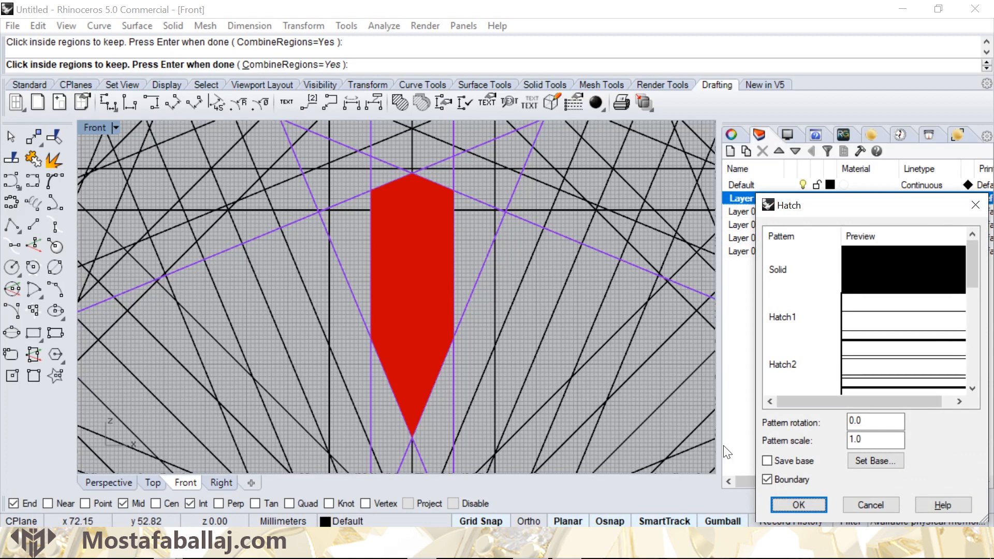
{"action": "left_click", "coordinate": [806, 502]}
{"action": "left_click", "coordinate": [435, 259]}
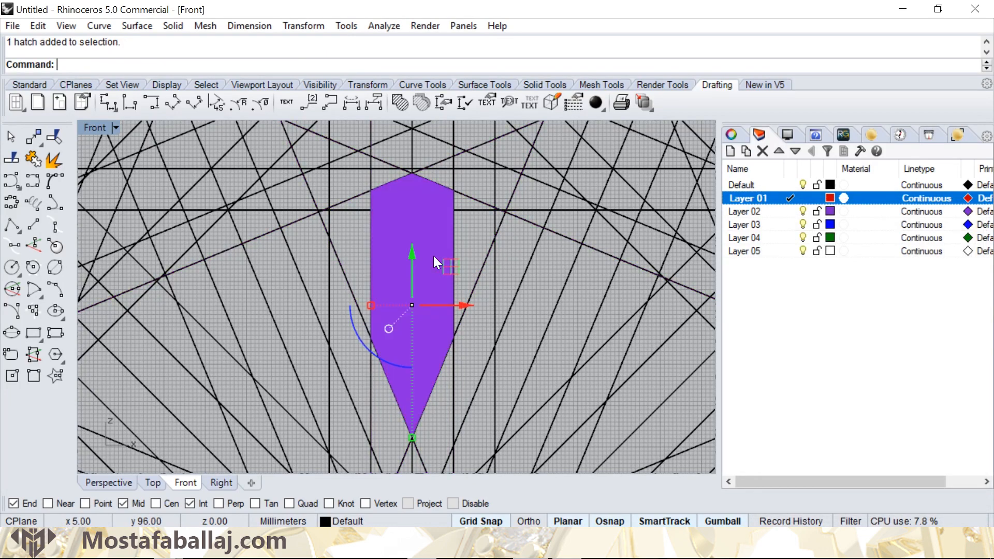
{"action": "key", "text": "Escape"}
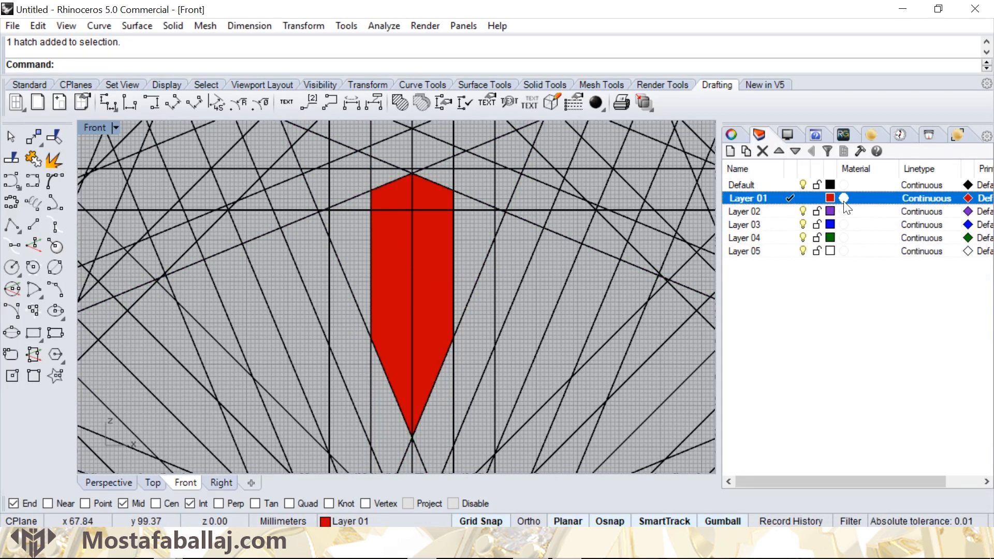
{"action": "scroll", "coordinate": [373, 255], "scroll_direction": "down", "scroll_amount": 5}
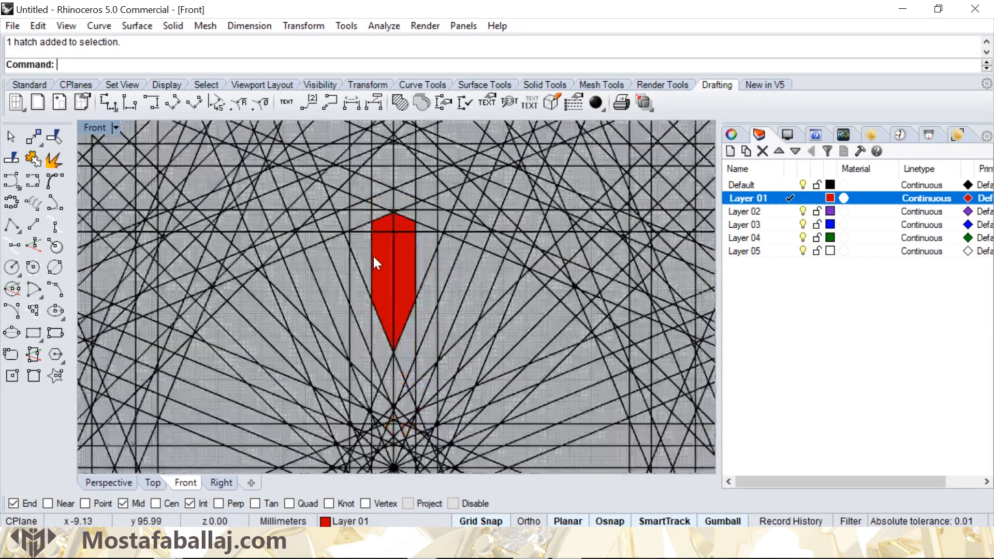
{"action": "scroll", "coordinate": [409, 295], "scroll_direction": "up", "scroll_amount": 4}
{"action": "scroll", "coordinate": [414, 289], "scroll_direction": "up", "scroll_amount": 1}
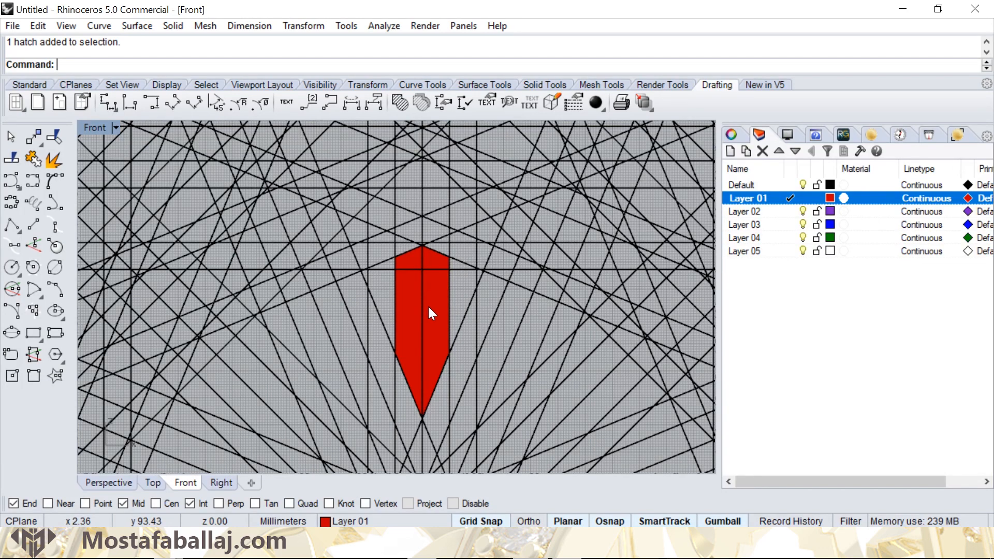
{"action": "left_click", "coordinate": [305, 26]}
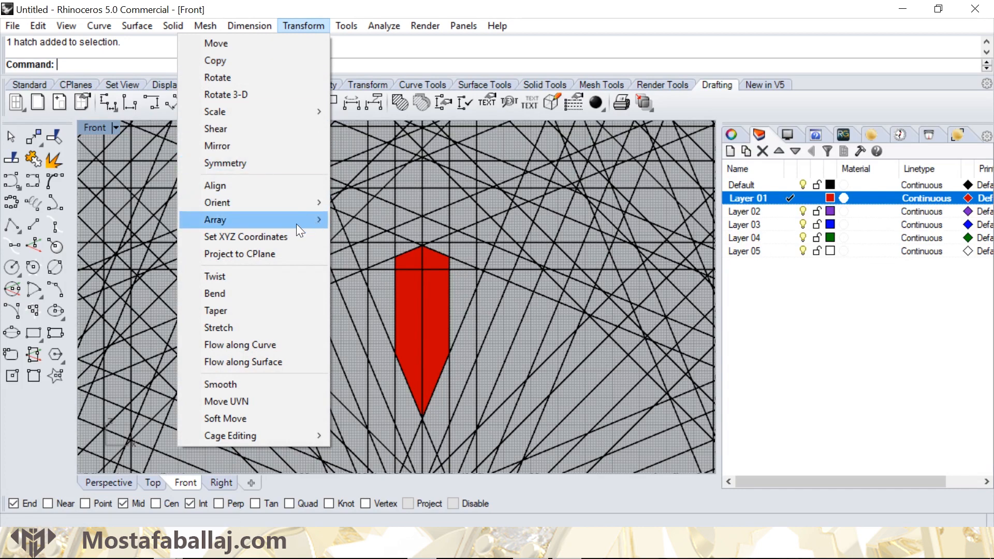
{"action": "left_click", "coordinate": [459, 297]}
{"action": "scroll", "coordinate": [496, 270], "scroll_direction": "down", "scroll_amount": 5}
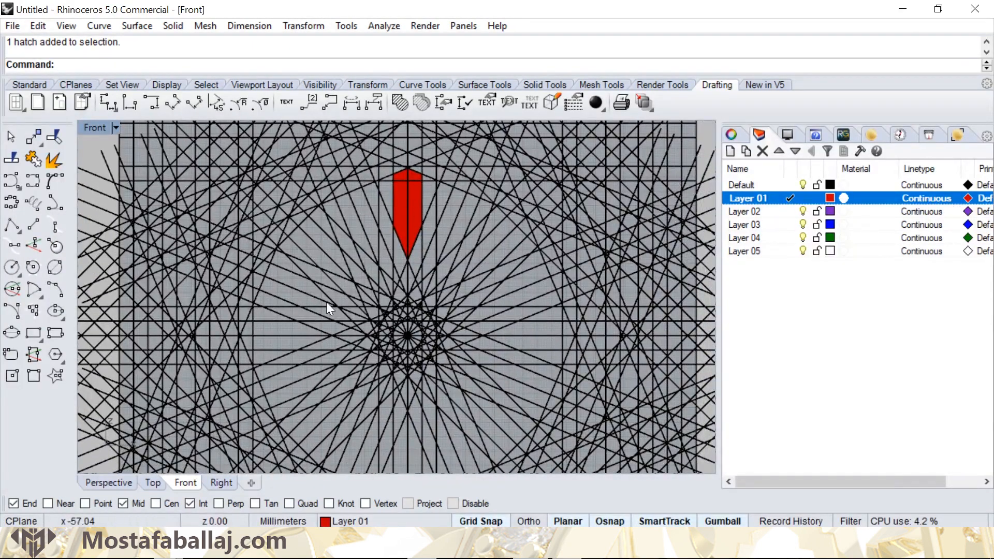
{"action": "scroll", "coordinate": [435, 303], "scroll_direction": "up", "scroll_amount": 3}
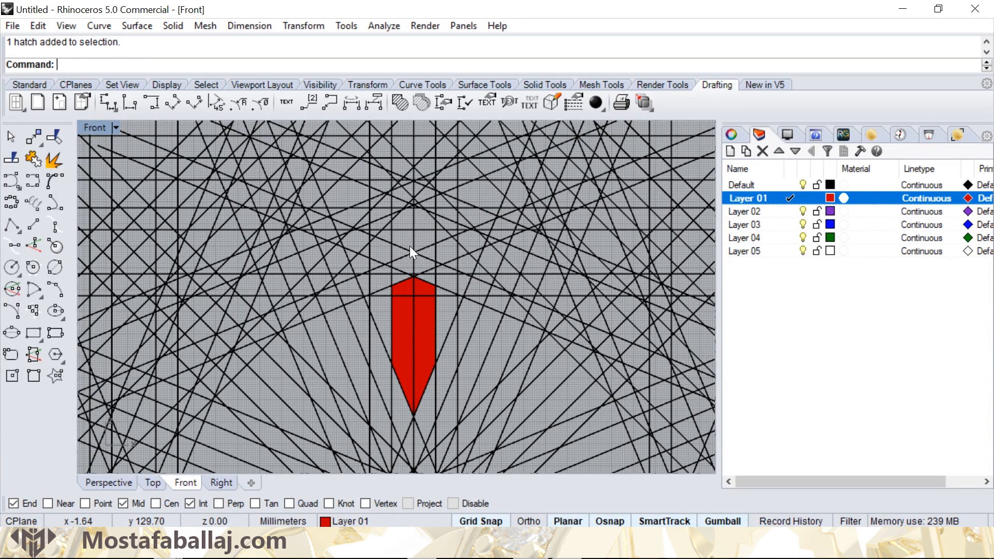
{"action": "scroll", "coordinate": [426, 258], "scroll_direction": "down", "scroll_amount": 3}
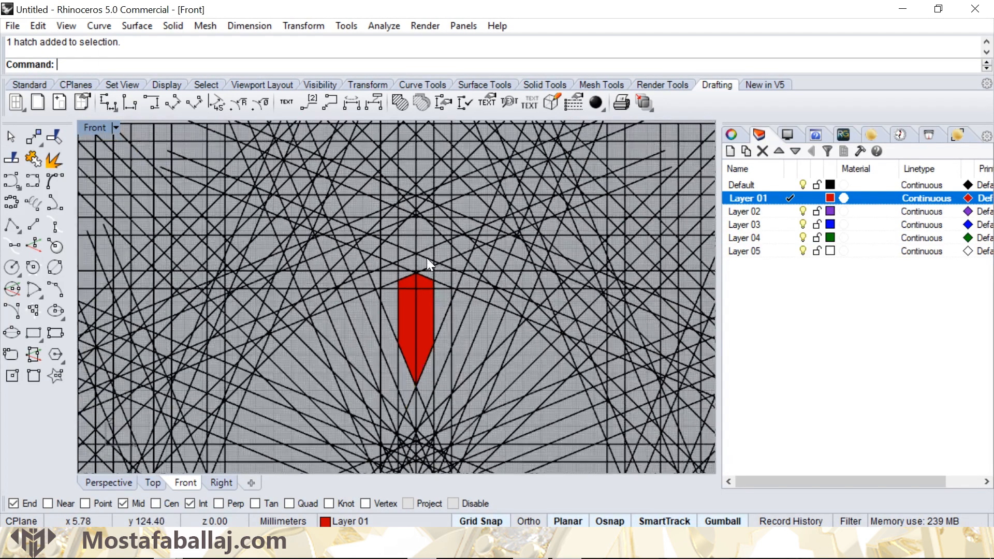
{"action": "scroll", "coordinate": [440, 243], "scroll_direction": "up", "scroll_amount": 1}
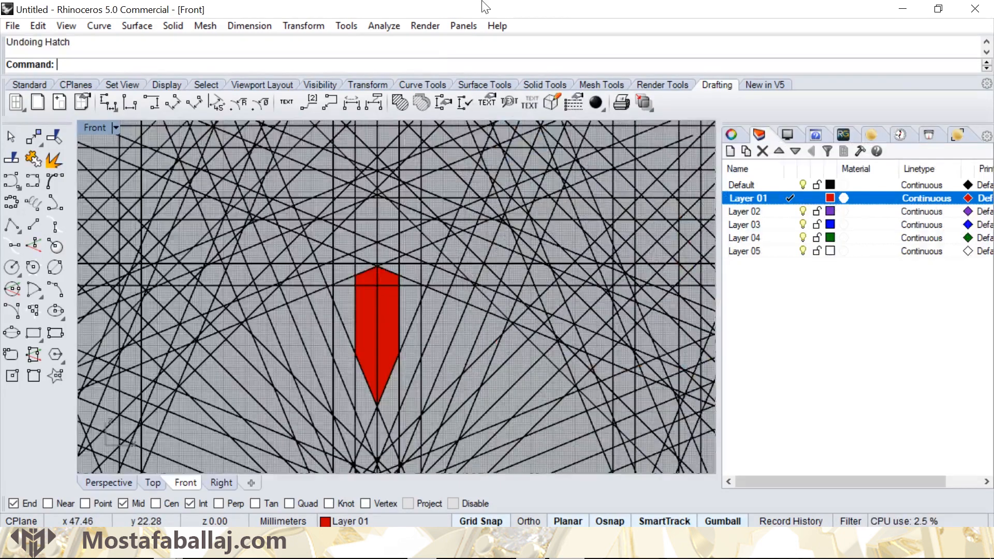
- Hatch the six-sided cell directly above the red elongated cell with the Solid pattern, bounded by its four diagonals and two vertical lines
{"action": "scroll", "coordinate": [365, 234], "scroll_direction": "up", "scroll_amount": 6}
{"action": "left_click", "coordinate": [372, 242]}
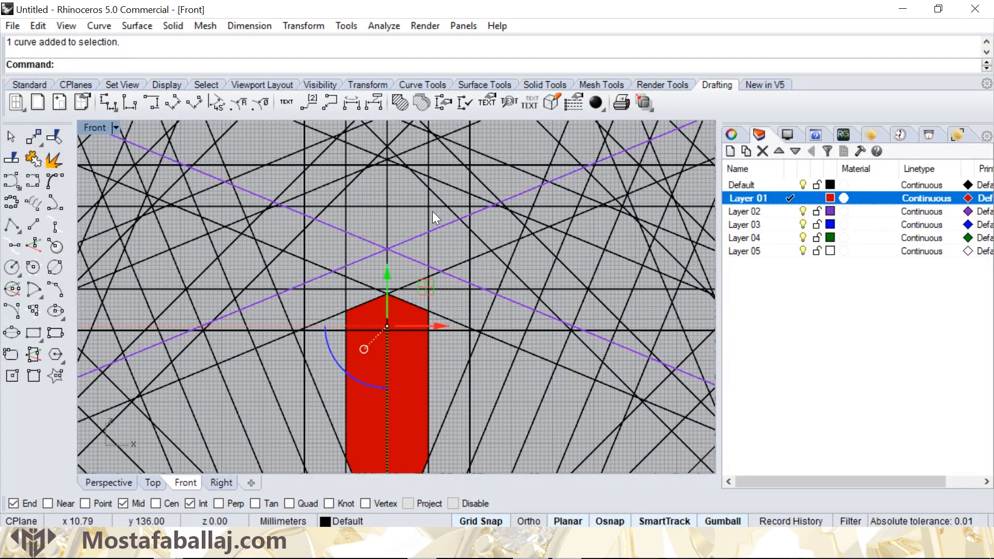
{"action": "left_click", "coordinate": [429, 213]}
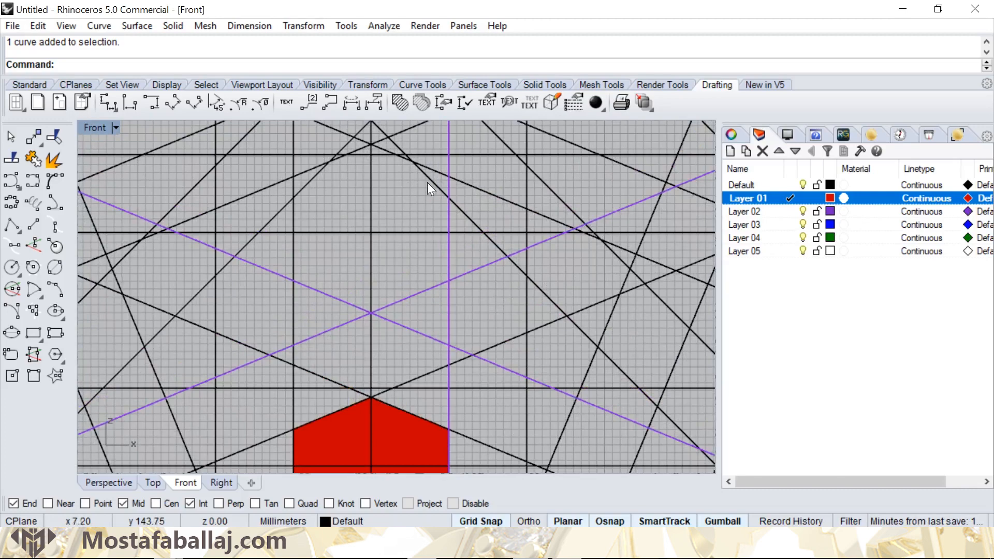
{"action": "left_click", "coordinate": [428, 183]}
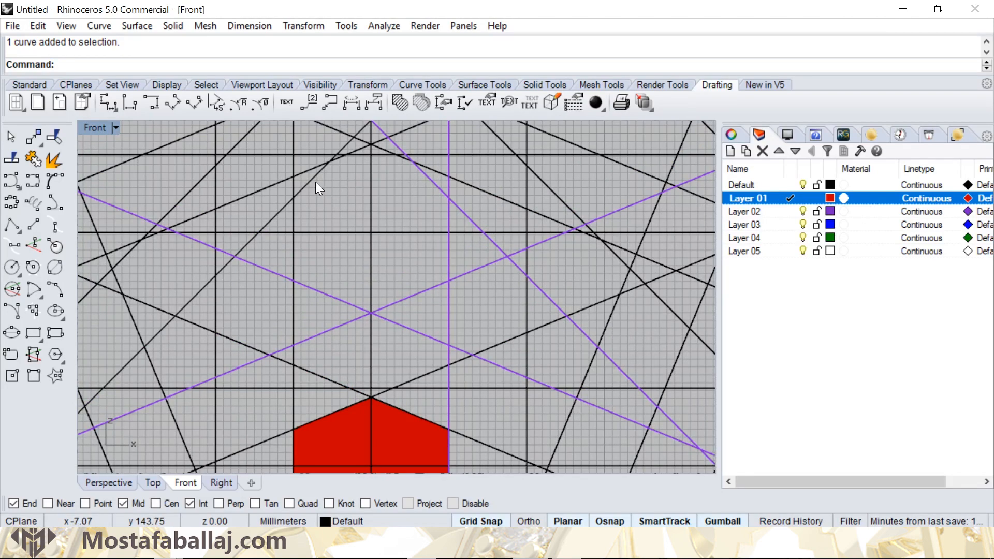
{"action": "left_click", "coordinate": [297, 220]}
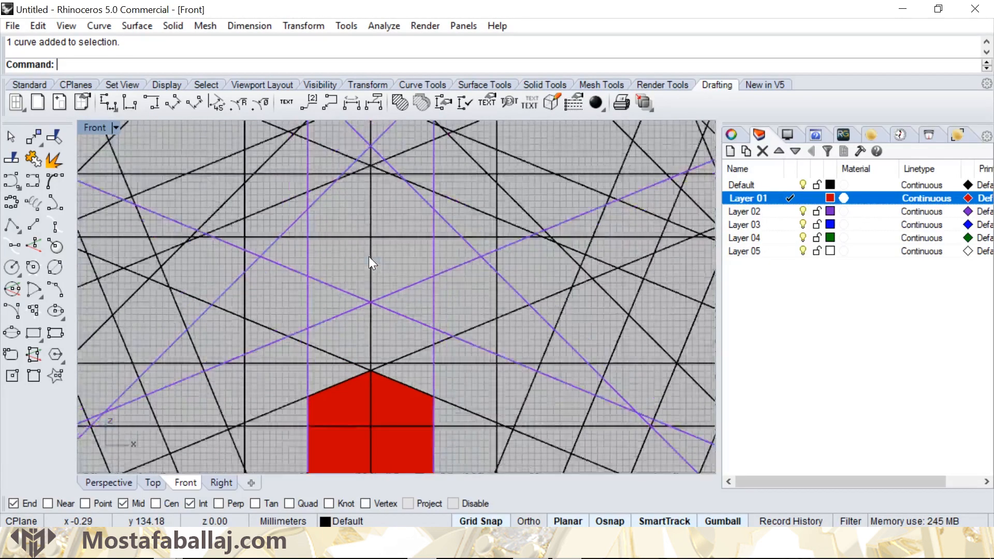
{"action": "scroll", "coordinate": [368, 256], "scroll_direction": "down", "scroll_amount": 2}
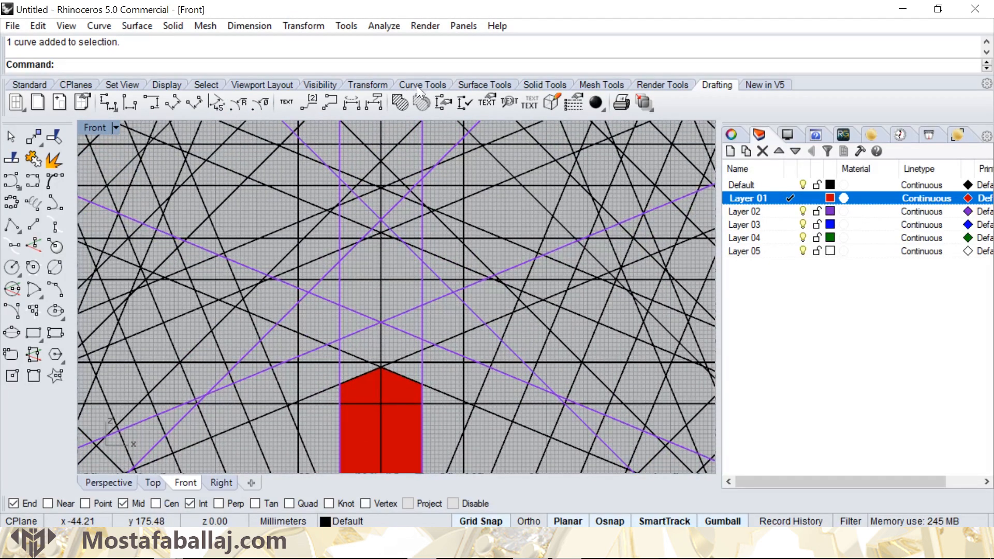
{"action": "left_click", "coordinate": [422, 102]}
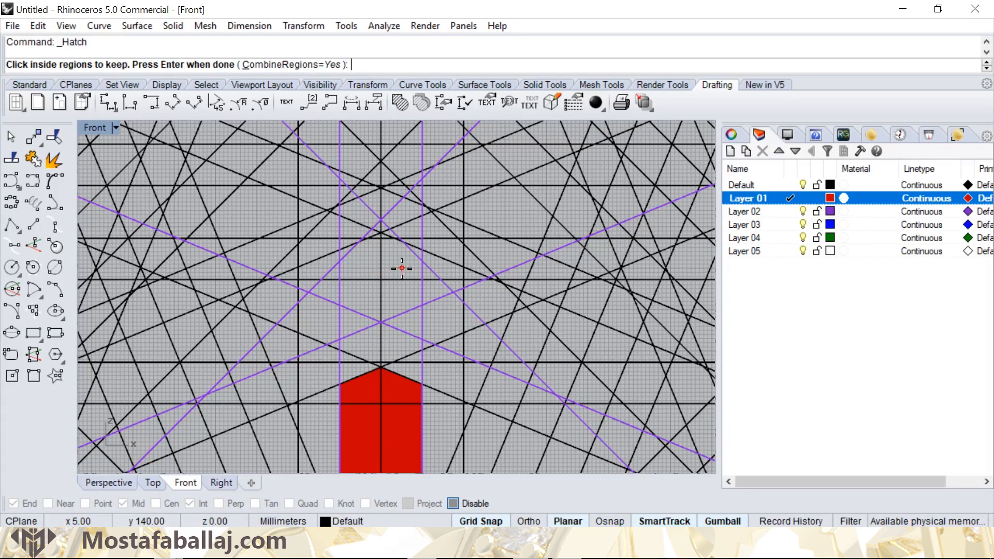
{"action": "left_click", "coordinate": [403, 269]}
{"action": "key", "text": "Return"}
{"action": "key", "text": "Return"}
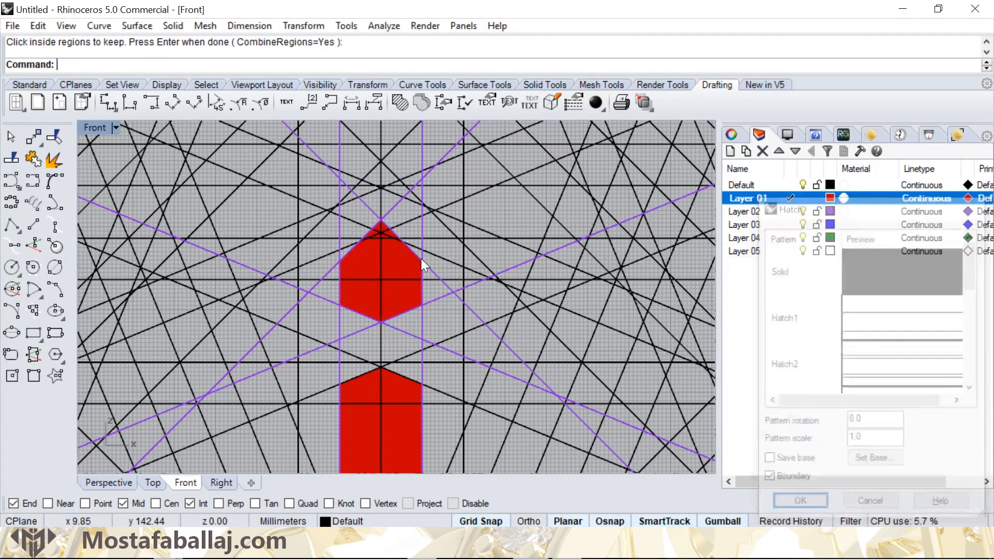
- Hatch the small eight-pointed star above the six-sided cell with the Solid pattern, using its outline and the horizontal line along its upper edge
{"action": "right_click_drag", "start_coordinate": [469, 205], "coordinate": [470, 353]}
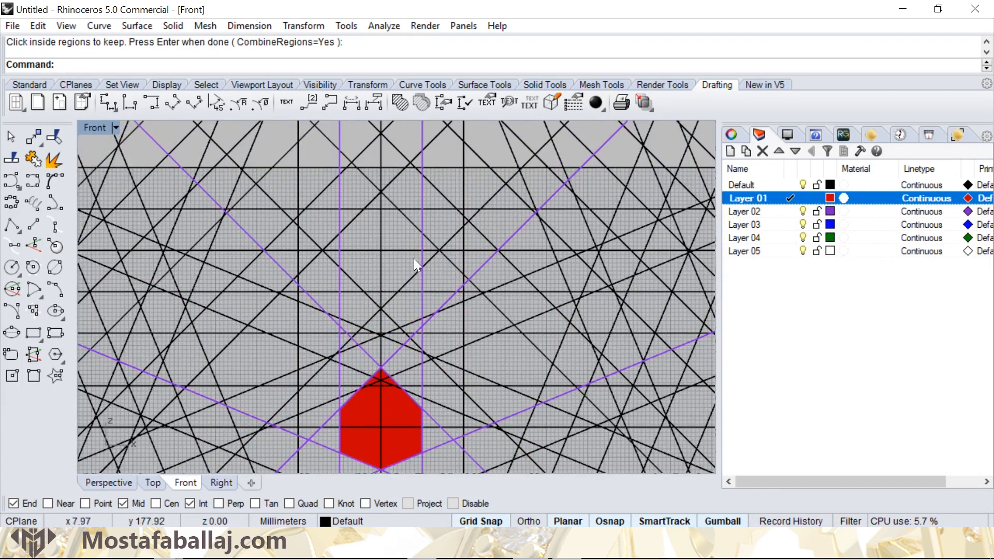
{"action": "left_click", "coordinate": [433, 239]}
{"action": "left_click", "coordinate": [472, 274]}
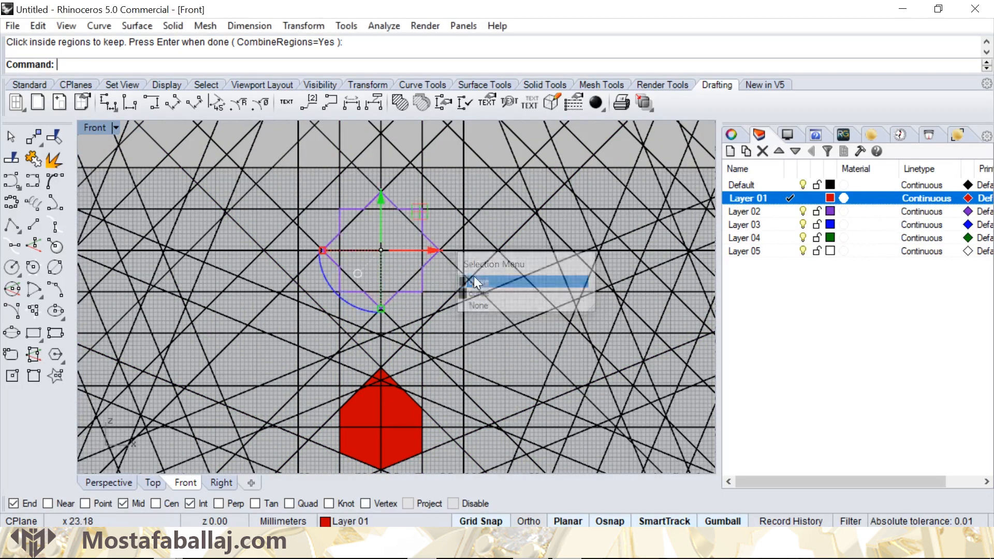
{"action": "left_click", "coordinate": [405, 104]}
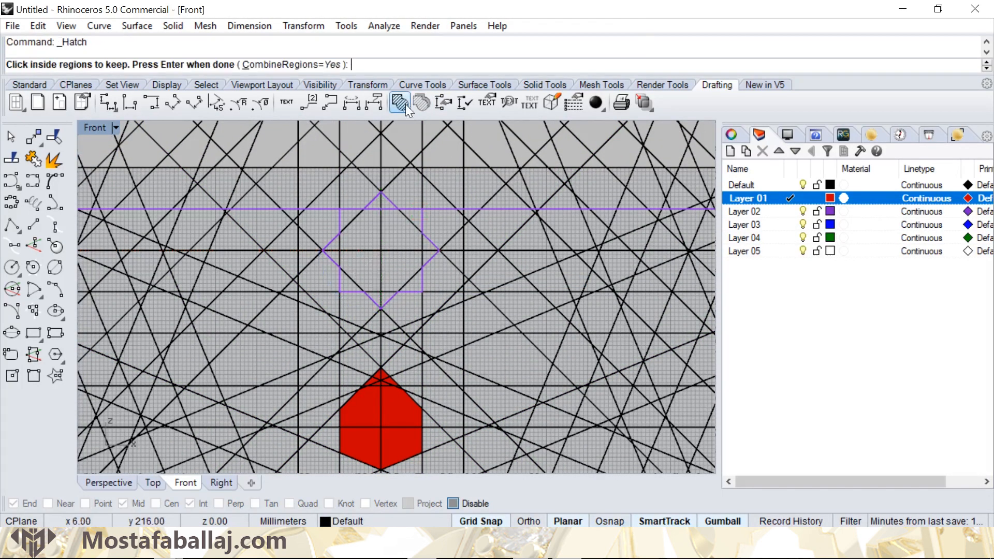
{"action": "left_click", "coordinate": [398, 234]}
{"action": "key", "text": "Return"}
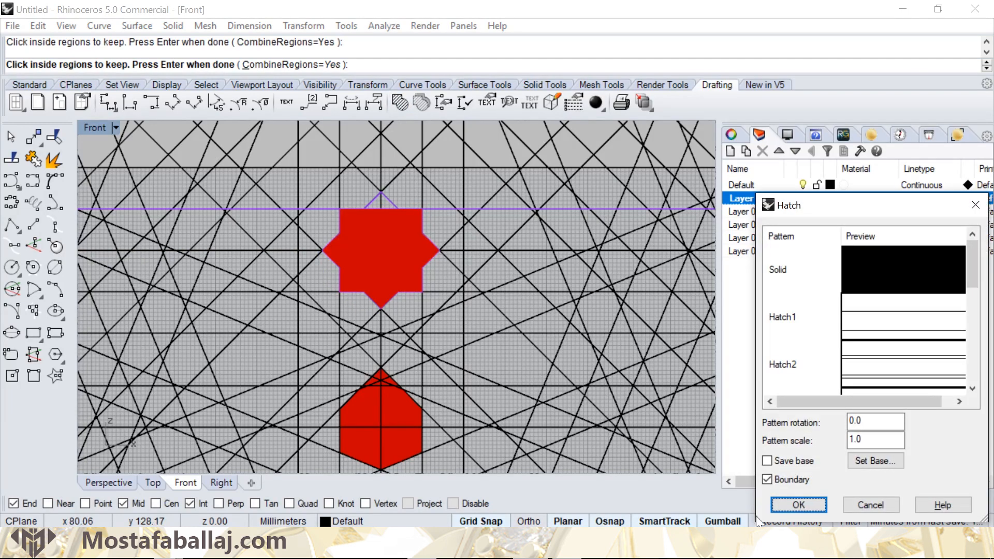
{"action": "left_click", "coordinate": [792, 503]}
{"action": "key", "text": "Escape"}
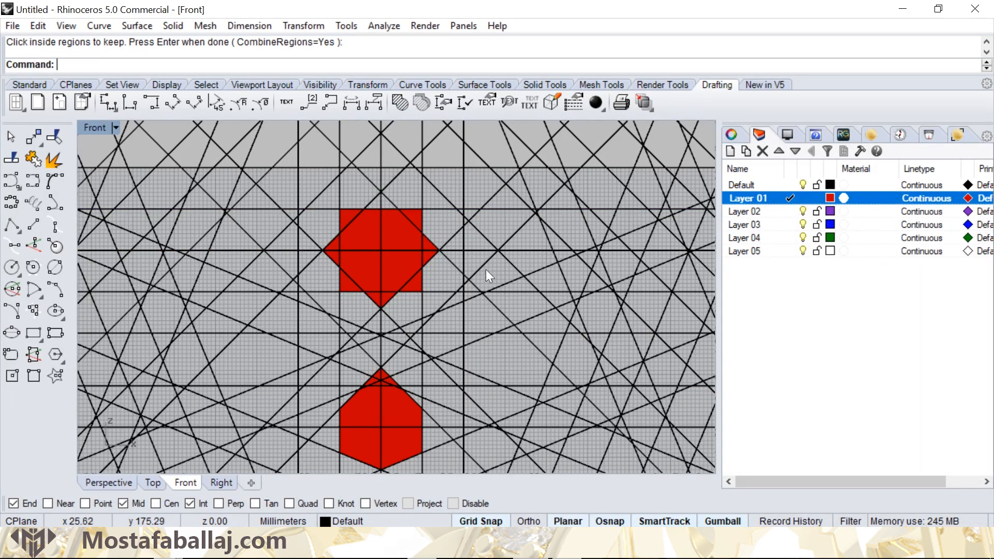
- Select the lines crossing to the upper right of the small red star: two diagonals, the horizontal through its upper edge and the neighbouring vertical
{"action": "scroll", "coordinate": [480, 218], "scroll_direction": "up", "scroll_amount": 2}
{"action": "left_click", "coordinate": [471, 210]}
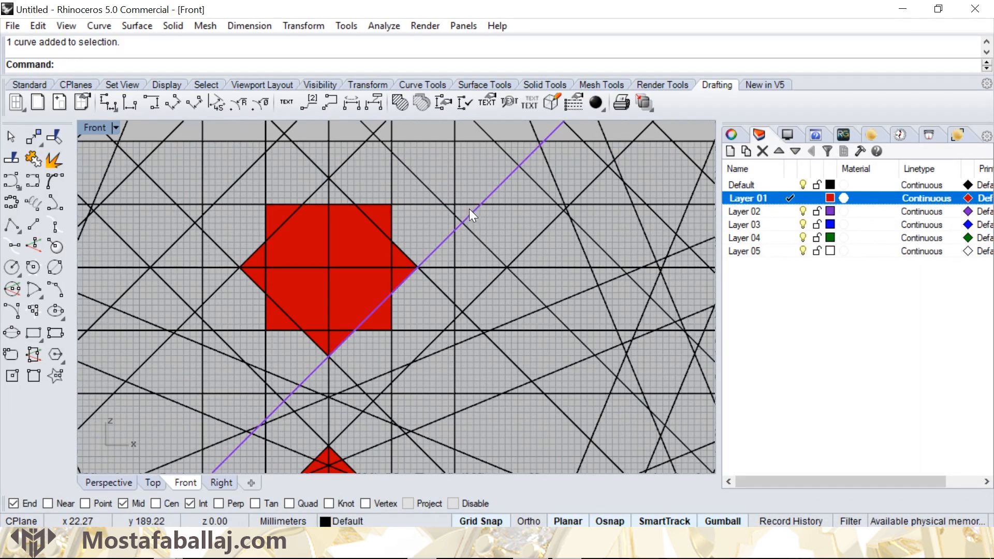
{"action": "left_click", "coordinate": [467, 204], "text": "shift"}
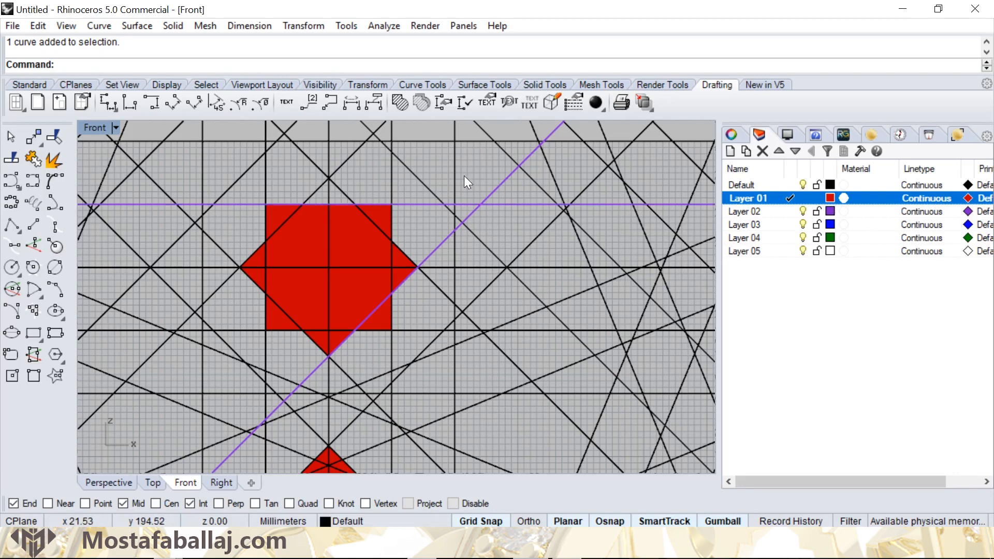
{"action": "left_click", "coordinate": [452, 175], "text": "shift"}
{"action": "left_click", "coordinate": [486, 214]}
{"action": "scroll", "coordinate": [480, 226], "scroll_direction": "up", "scroll_amount": 2}
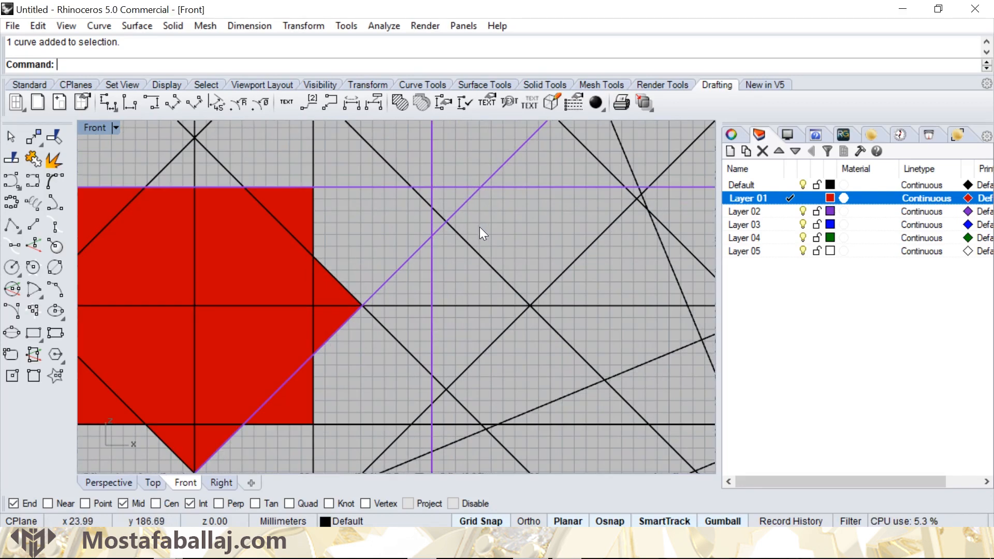
{"action": "left_click", "coordinate": [476, 254], "text": "shift"}
{"action": "left_click", "coordinate": [542, 305]}
{"action": "scroll", "coordinate": [490, 340], "scroll_direction": "down", "scroll_amount": 2}
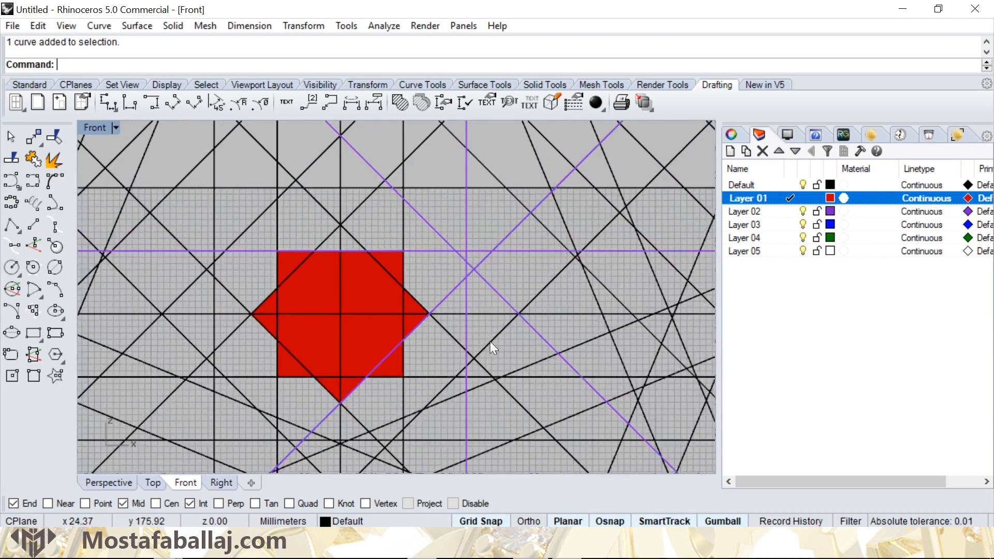
- Add the diagonals crossing at the star's lower right, the horizontals through and below its lower edge and its right-edge vertical to the selection
{"action": "right_click_drag", "start_coordinate": [490, 340], "coordinate": [482, 258]}
{"action": "scroll", "coordinate": [482, 256], "scroll_direction": "up", "scroll_amount": 2}
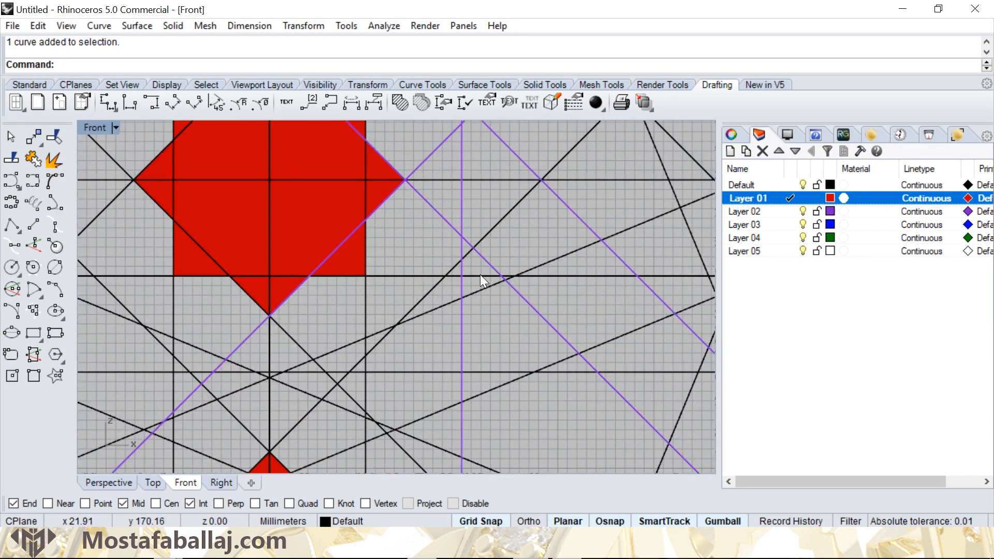
{"action": "left_click", "coordinate": [468, 254], "text": "shift"}
{"action": "left_click", "coordinate": [509, 294]}
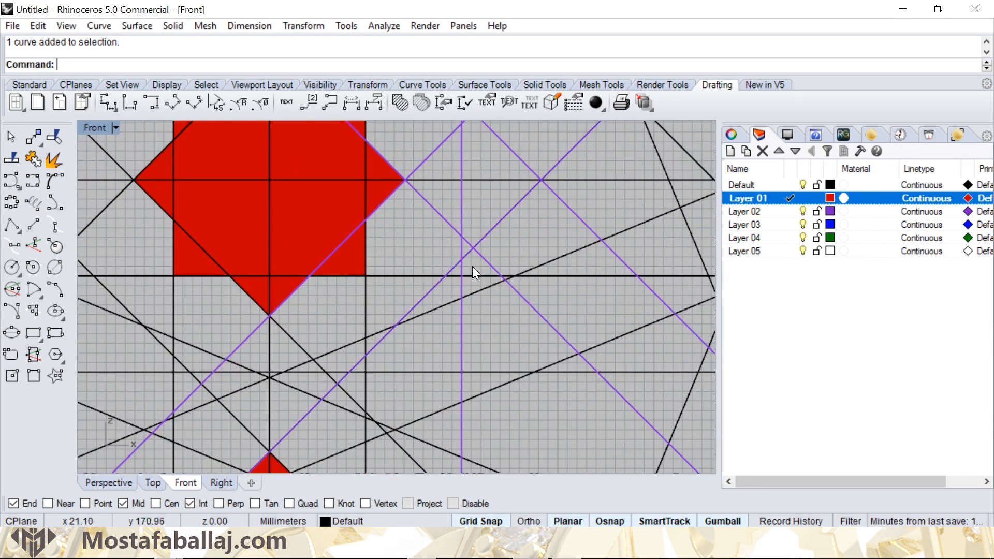
{"action": "left_click", "coordinate": [474, 271], "text": "shift"}
{"action": "right_click_drag", "start_coordinate": [387, 308], "coordinate": [441, 282]}
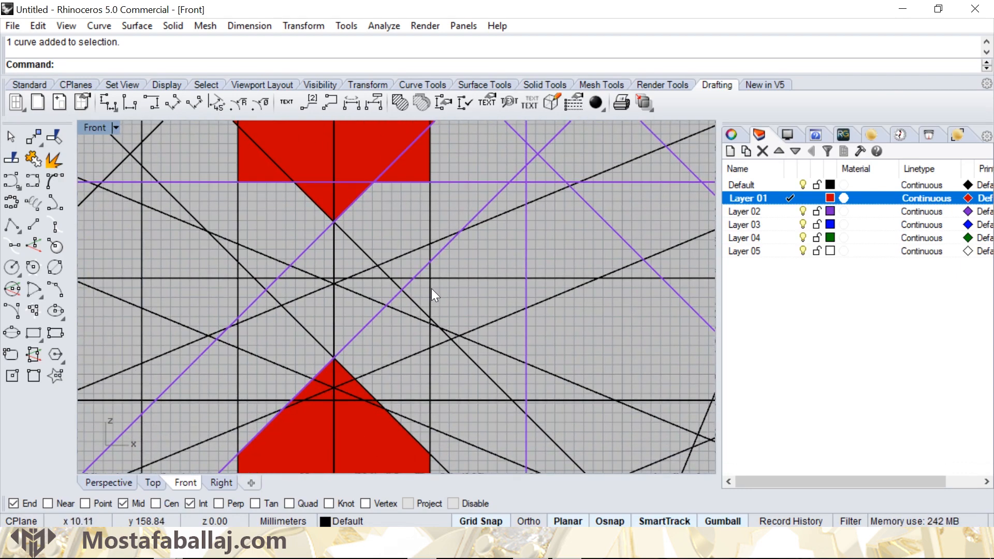
{"action": "left_click", "coordinate": [433, 294], "text": "shift"}
{"action": "left_click", "coordinate": [444, 330]}
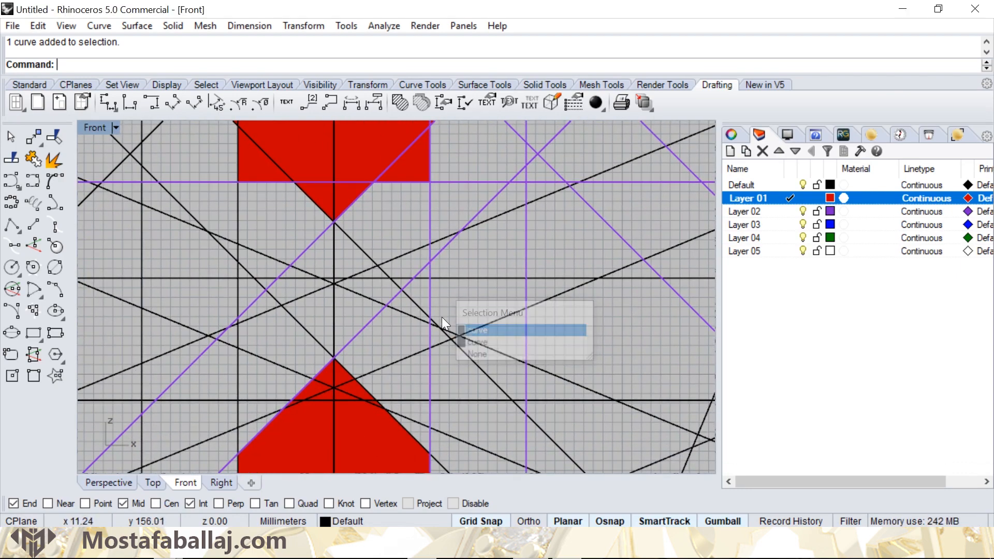
{"action": "left_click", "coordinate": [449, 289], "text": "shift"}
{"action": "left_click", "coordinate": [496, 316]}
- Add the vertical through the star's left edge and the diagonal crossing below its lower-left corner to the selection
{"action": "right_click_drag", "start_coordinate": [305, 288], "coordinate": [423, 269]}
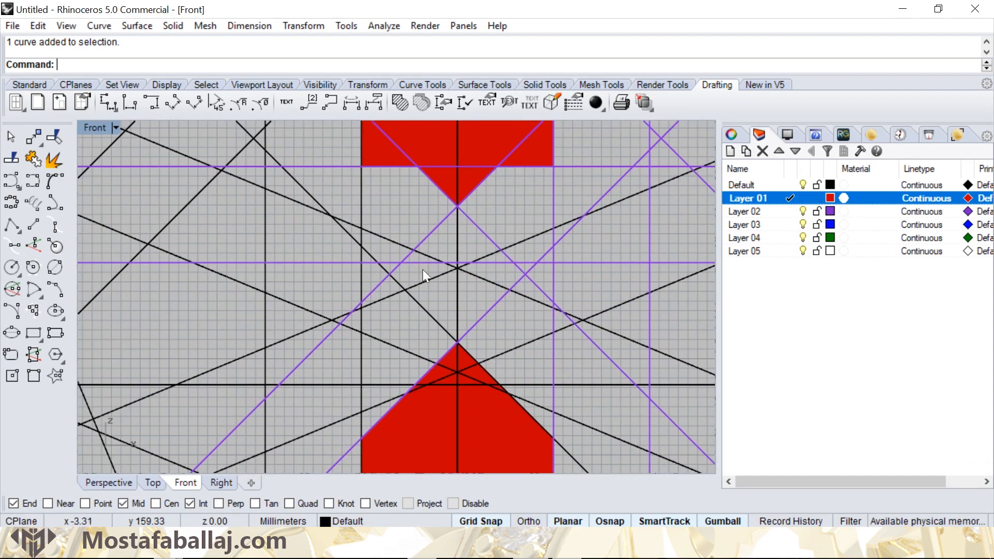
{"action": "left_click", "coordinate": [361, 275], "text": "shift"}
{"action": "left_click", "coordinate": [420, 320]}
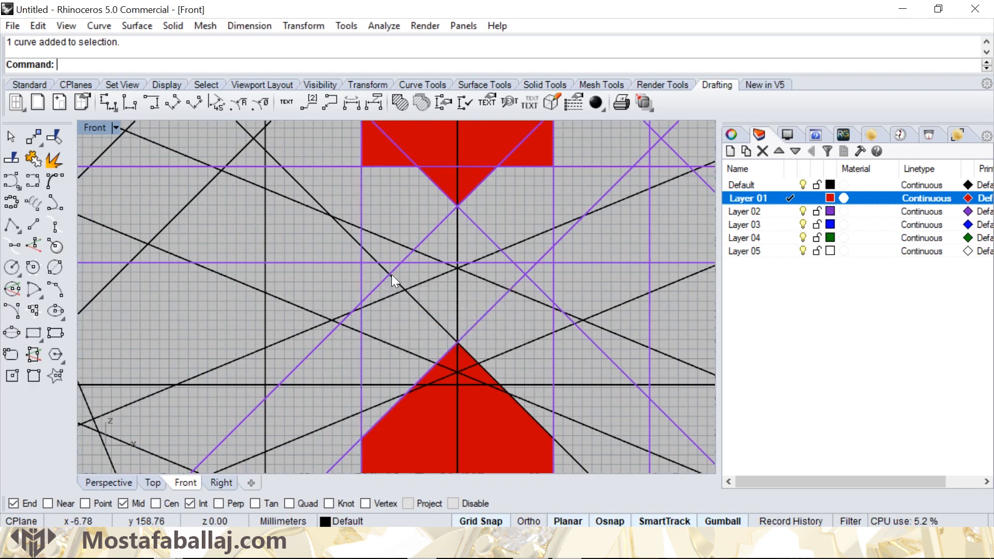
{"action": "left_click", "coordinate": [389, 273], "text": "shift"}
{"action": "left_click", "coordinate": [428, 317]}
- Add the two parallel diagonals and the vertical line crossing to the left of the star to the selection
{"action": "right_click_drag", "start_coordinate": [311, 205], "coordinate": [438, 323]}
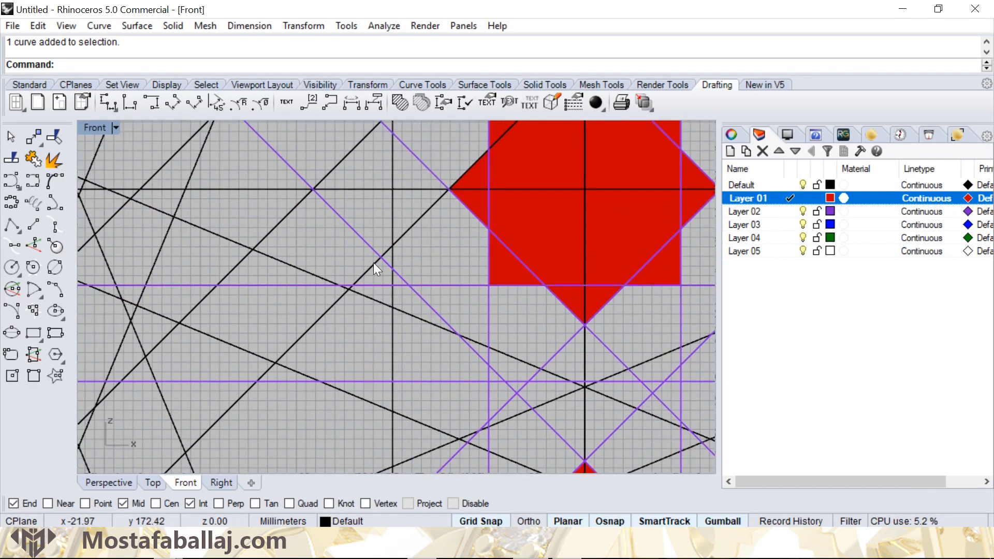
{"action": "left_click", "coordinate": [374, 264], "text": "shift"}
{"action": "left_click", "coordinate": [389, 275], "text": "shift"}
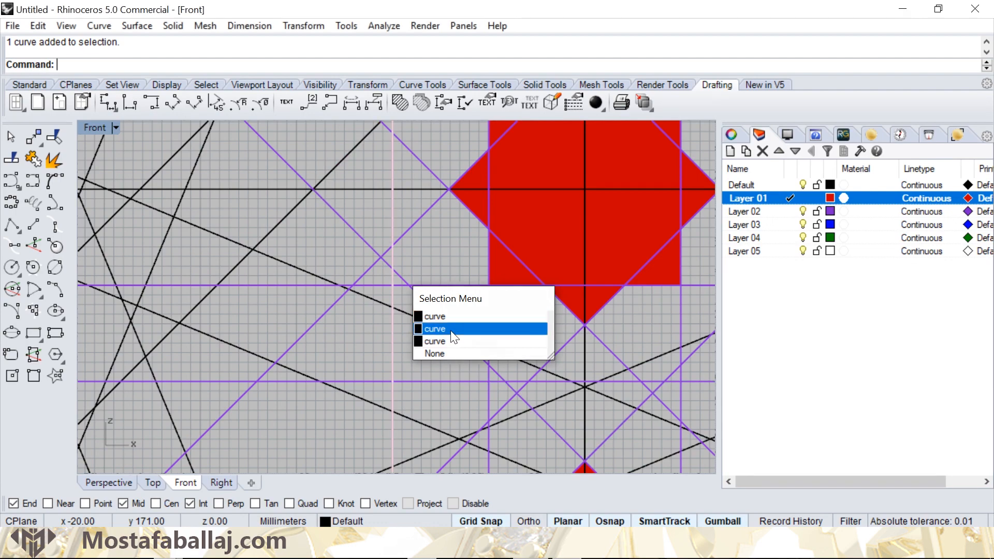
{"action": "left_click", "coordinate": [430, 327]}
{"action": "right_click_drag", "start_coordinate": [367, 199], "coordinate": [396, 296]}
{"action": "left_click", "coordinate": [425, 279], "text": "shift"}
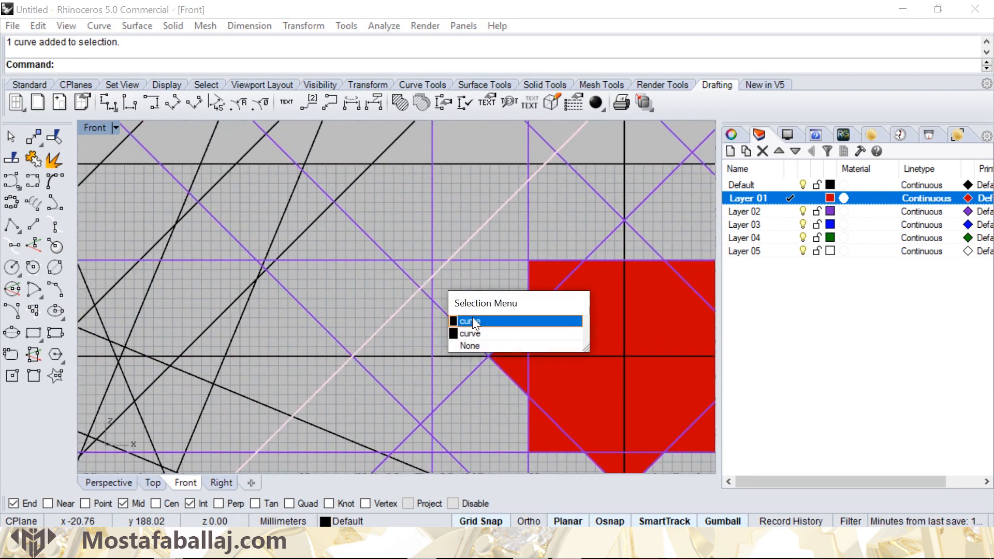
{"action": "left_click", "coordinate": [472, 318]}
- Start a Hatch from the selected lines and keep the small triangular cells to the star's upper right, lower right and below its lower-right corner
{"action": "scroll", "coordinate": [501, 291], "scroll_direction": "down", "scroll_amount": 3}
{"action": "right_click_drag", "start_coordinate": [501, 290], "coordinate": [381, 215]}
{"action": "left_click", "coordinate": [412, 107]}
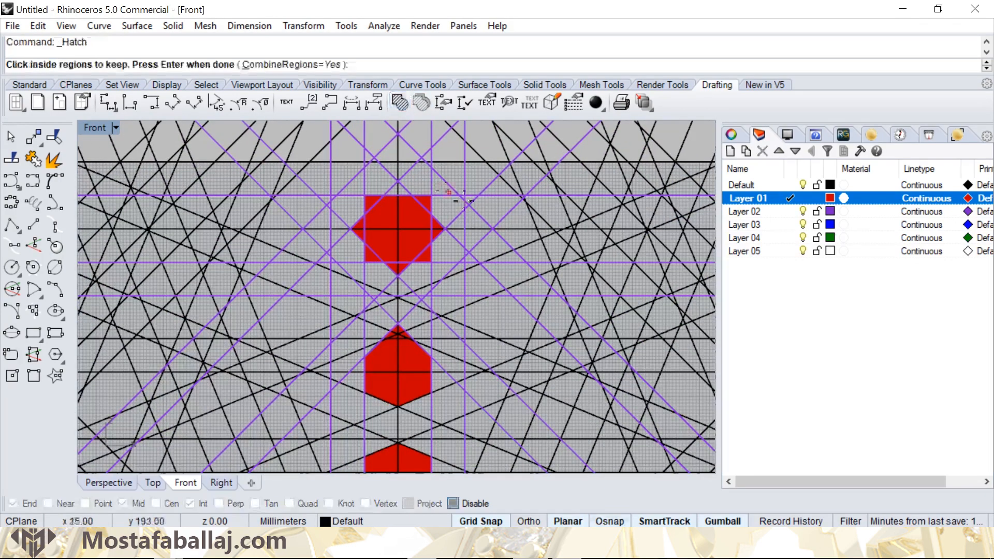
{"action": "scroll", "coordinate": [468, 205], "scroll_direction": "up", "scroll_amount": 3}
{"action": "left_click", "coordinate": [468, 207]}
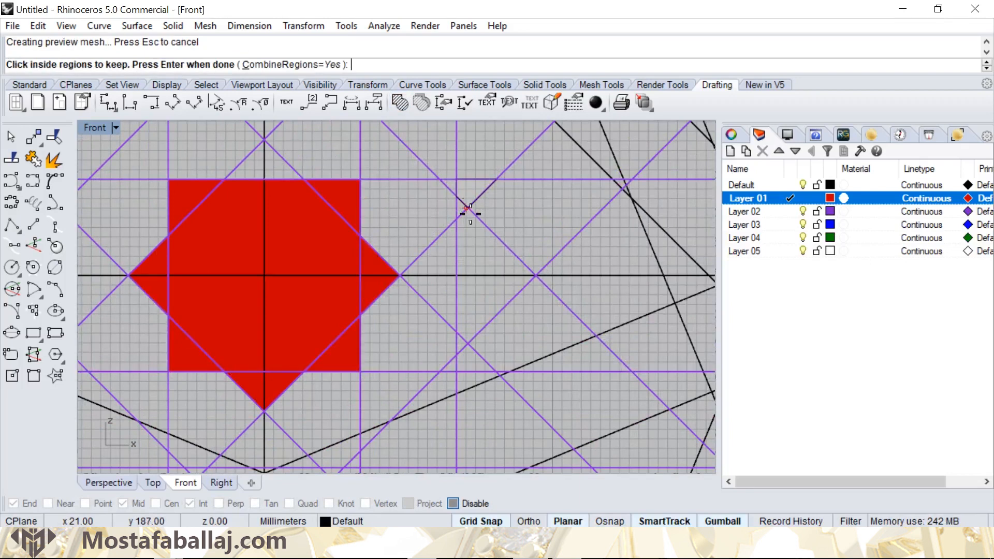
{"action": "left_click", "coordinate": [474, 358]}
{"action": "right_click_drag", "start_coordinate": [406, 329], "coordinate": [466, 205]}
{"action": "left_click", "coordinate": [410, 355]}
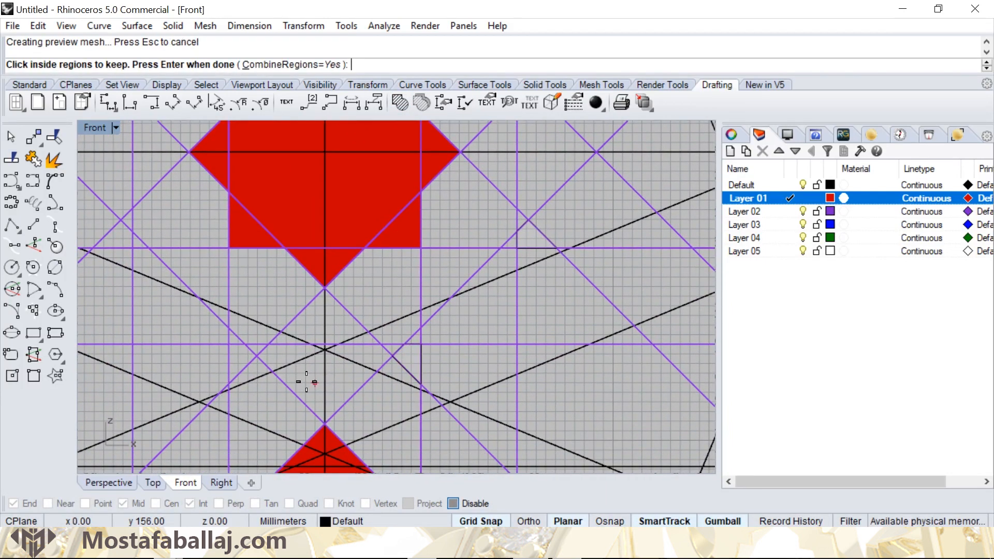
- Keep the matching triangular cells below and beside the star's left half and fill all six with the Solid pattern
{"action": "right_click_drag", "start_coordinate": [219, 291], "coordinate": [331, 342]}
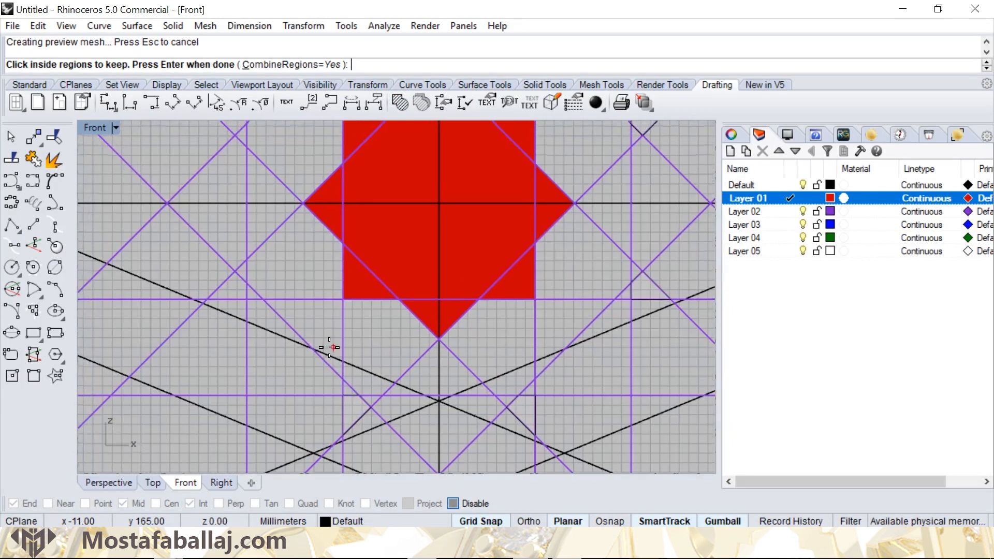
{"action": "left_click", "coordinate": [236, 289]}
{"action": "right_click_drag", "start_coordinate": [248, 167], "coordinate": [337, 292]}
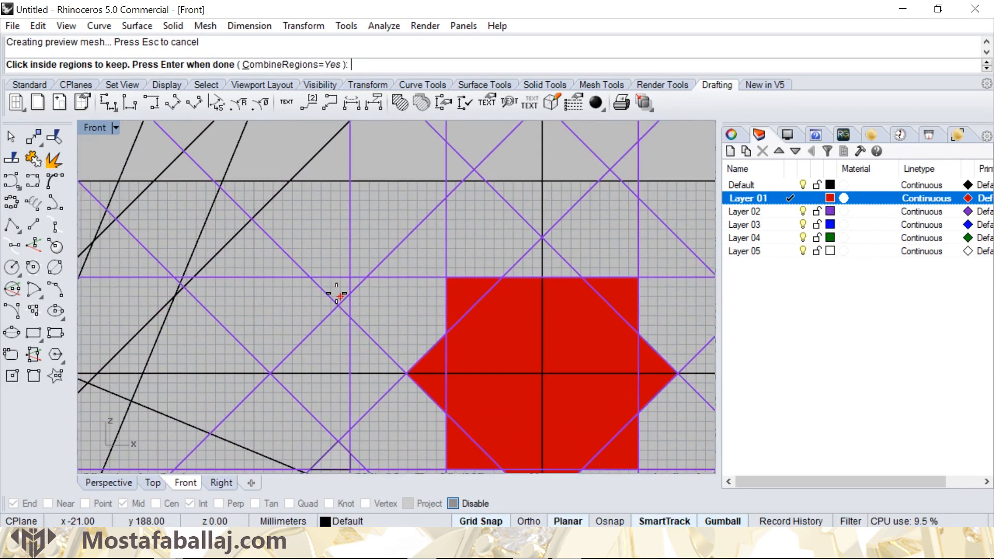
{"action": "scroll", "coordinate": [424, 256], "scroll_direction": "down", "scroll_amount": 4}
{"action": "key", "text": "Return"}
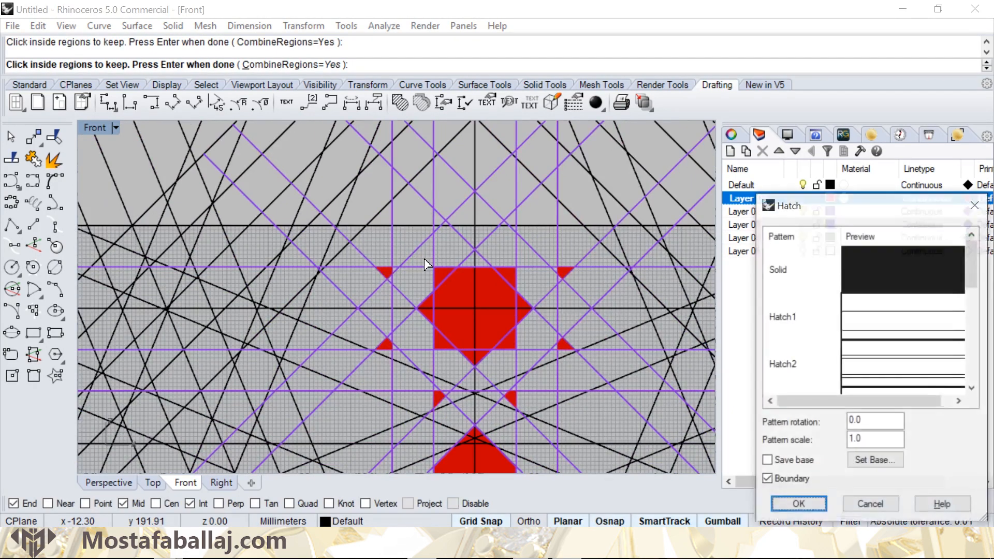
{"action": "key", "text": "Return"}
- Clear the selection and select the vertical line and the steep falling diagonal crossing to the left of the long red bar's upper end
{"action": "mouse_move", "coordinate": [471, 334]}
{"action": "right_mouse_down"}
{"action": "mouse_move", "coordinate": [389, 229]}
{"action": "mouse_move", "coordinate": [370, 187]}
{"action": "right_mouse_up"}
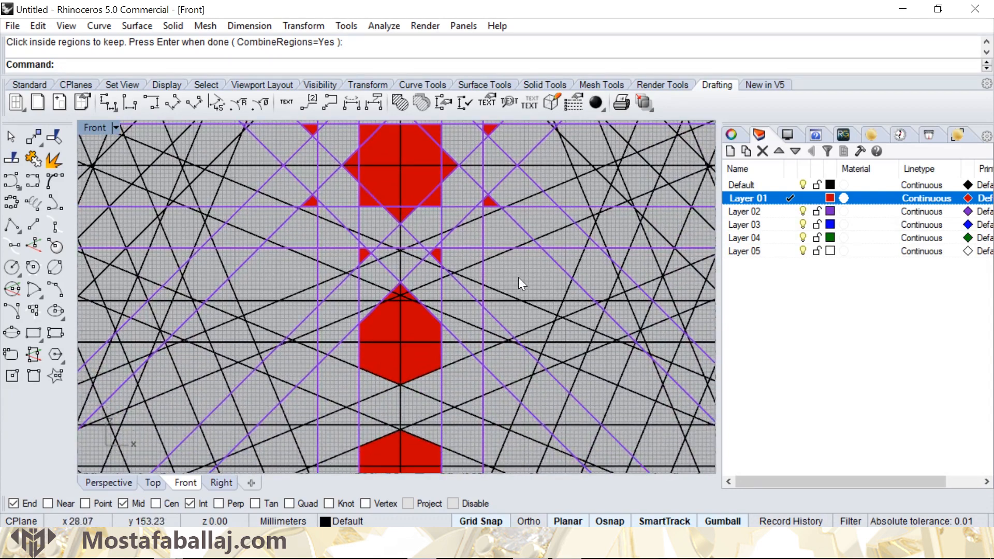
{"action": "left_click", "coordinate": [517, 278]}
{"action": "right_click_drag", "start_coordinate": [304, 320], "coordinate": [402, 189]}
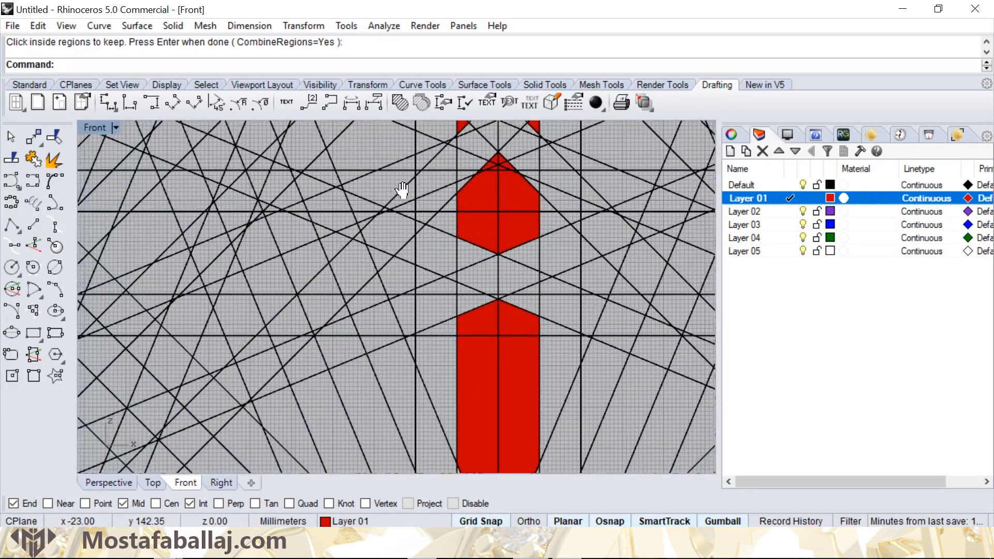
{"action": "scroll", "coordinate": [433, 248], "scroll_direction": "down", "scroll_amount": 3}
{"action": "right_click_drag", "start_coordinate": [433, 255], "coordinate": [468, 303]}
{"action": "scroll", "coordinate": [448, 291], "scroll_direction": "up", "scroll_amount": 3}
{"action": "left_click", "coordinate": [476, 319]}
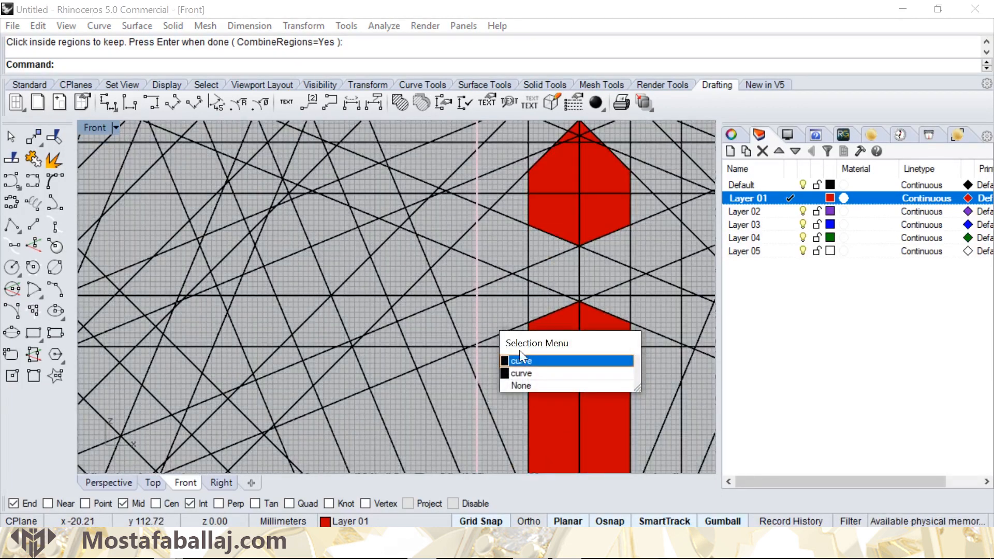
{"action": "left_click", "coordinate": [520, 361]}
{"action": "left_click", "coordinate": [475, 331]}
{"action": "left_click", "coordinate": [500, 357]}
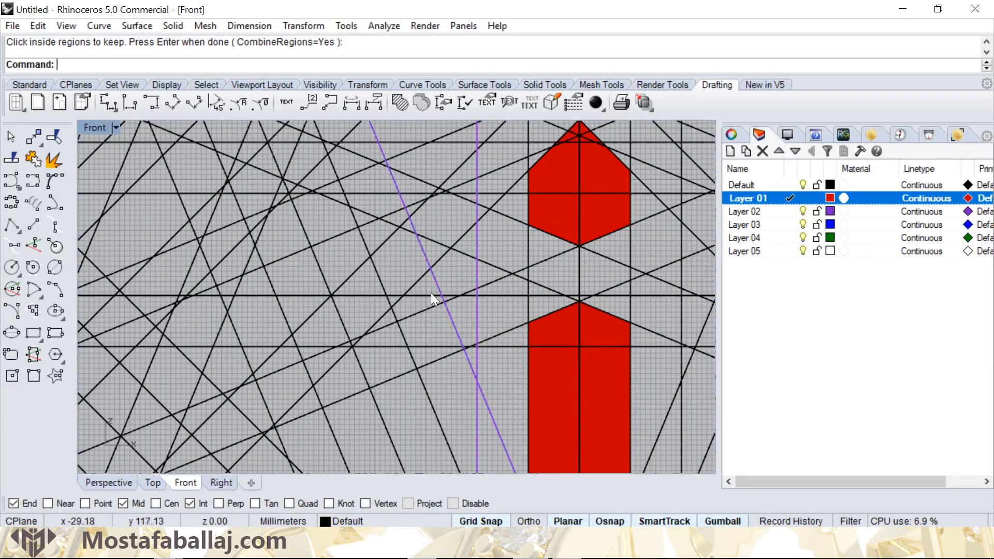
- Add the horizontal, the 45-degree diagonal and the two shallow diagonals crossing to the left of the gap between the red shapes
{"action": "scroll", "coordinate": [428, 297], "scroll_direction": "up", "scroll_amount": 2}
{"action": "left_click", "coordinate": [427, 298]}
{"action": "left_click", "coordinate": [421, 270]}
{"action": "left_click", "coordinate": [443, 217]}
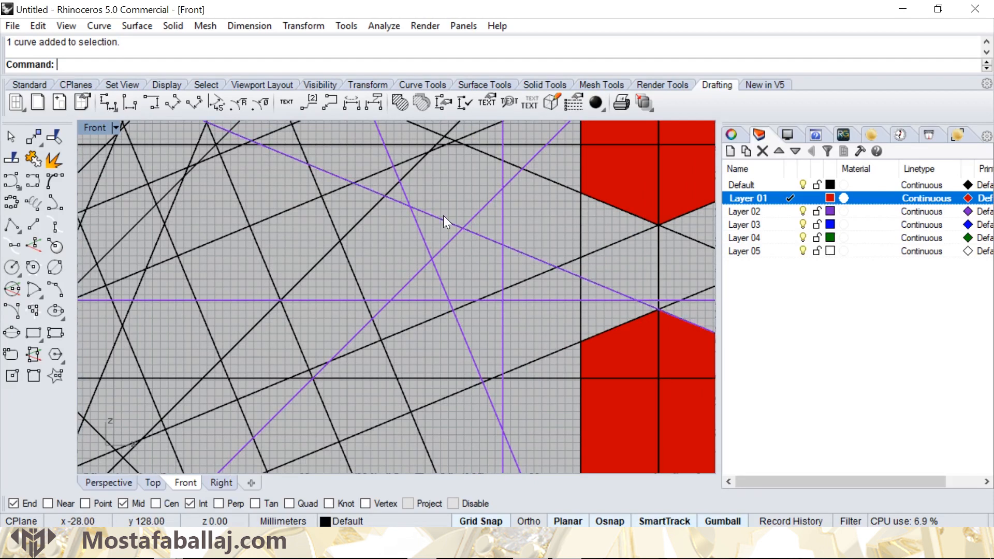
{"action": "left_click", "coordinate": [514, 280]}
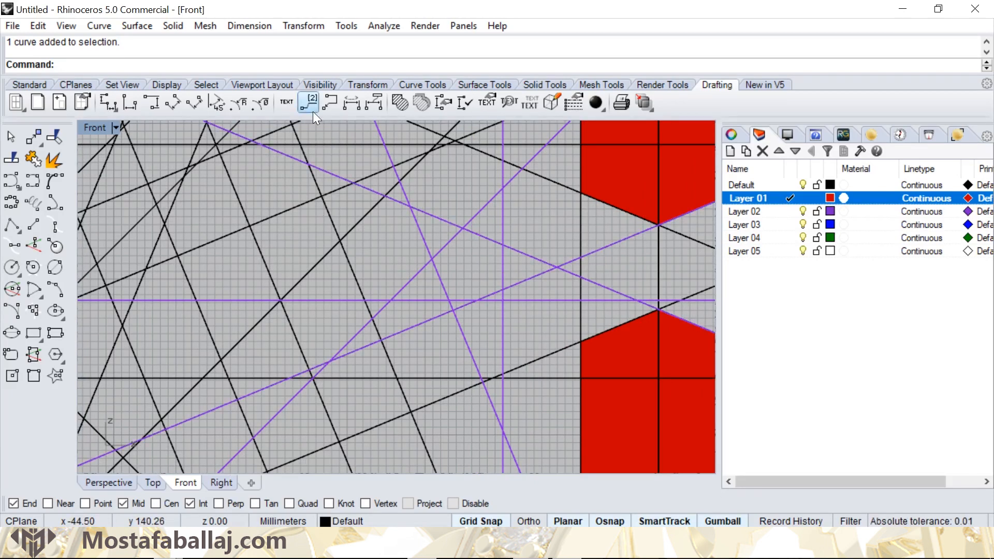
- Hatch the five-pointed star cell formed by the selected lines with the Solid pattern at rotation 0 and scale 1
{"action": "left_click", "coordinate": [400, 103]}
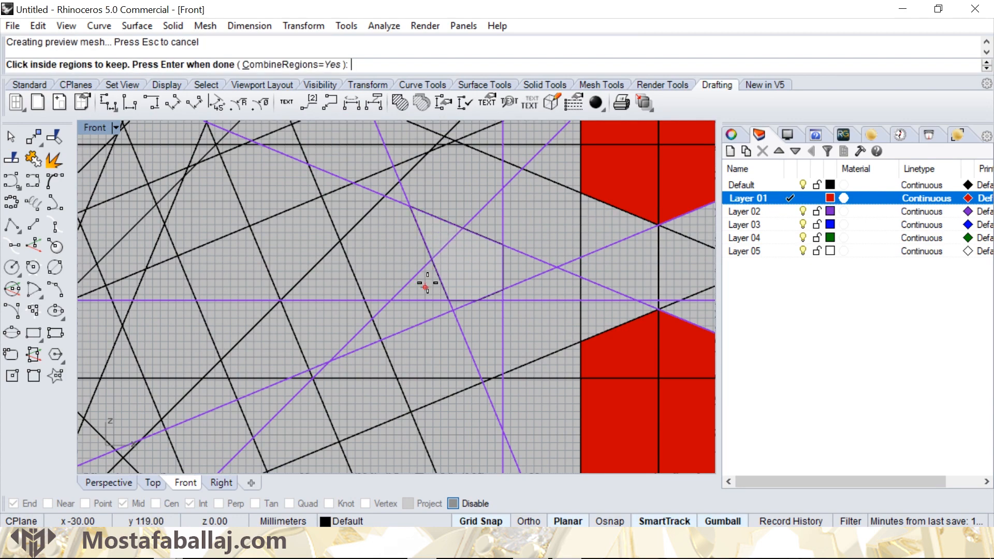
{"action": "scroll", "coordinate": [487, 264], "scroll_direction": "up", "scroll_amount": 2}
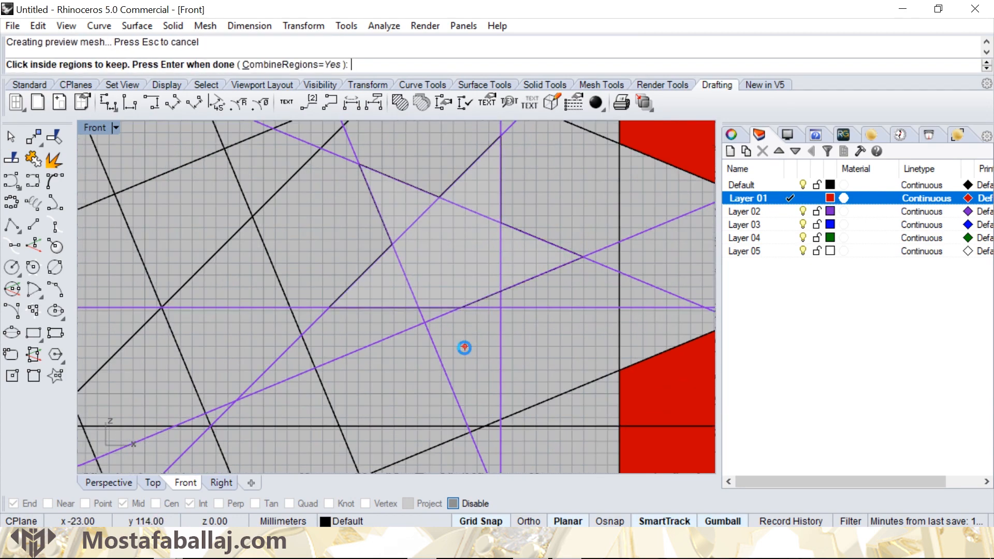
{"action": "left_click", "coordinate": [480, 302]}
{"action": "key", "text": "Return"}
{"action": "key", "text": "Return"}
{"action": "scroll", "coordinate": [483, 303], "scroll_direction": "down", "scroll_amount": 5}
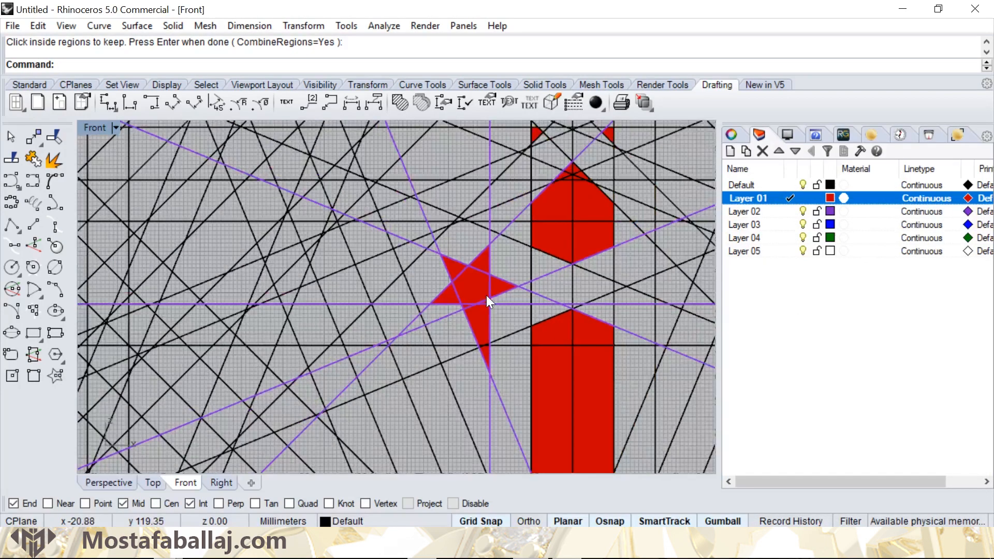
- Deselect the star's lines and select the steep diagonal descending just left of the long red bar's lower tip
{"action": "scroll", "coordinate": [486, 295], "scroll_direction": "down", "scroll_amount": 2}
{"action": "left_click", "coordinate": [504, 267]}
{"action": "right_click_drag", "start_coordinate": [523, 262], "coordinate": [411, 271]}
{"action": "scroll", "coordinate": [464, 262], "scroll_direction": "down", "scroll_amount": 4}
{"action": "scroll", "coordinate": [434, 284], "scroll_direction": "down", "scroll_amount": 2}
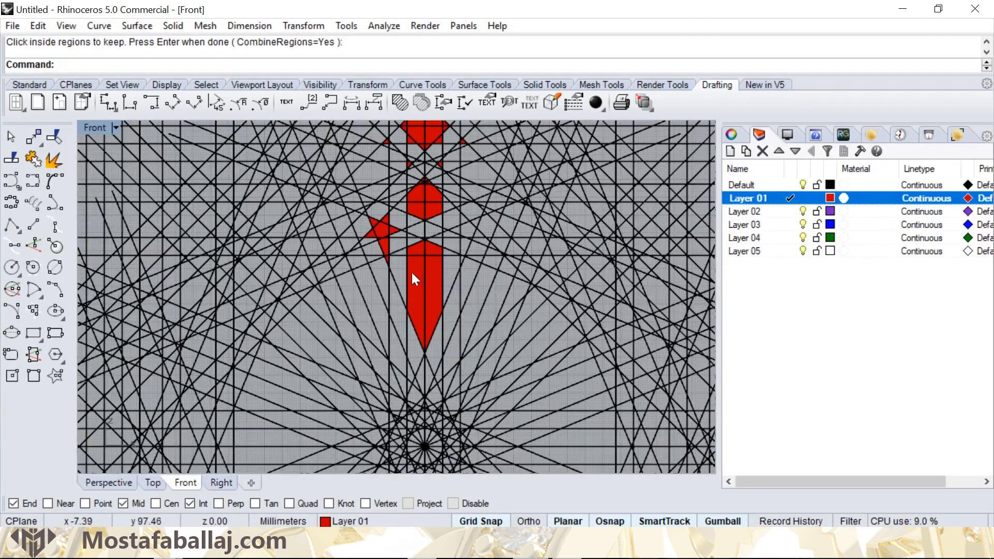
{"action": "scroll", "coordinate": [413, 275], "scroll_direction": "up", "scroll_amount": 2}
{"action": "right_click_drag", "start_coordinate": [414, 378], "coordinate": [412, 288]}
{"action": "scroll", "coordinate": [411, 289], "scroll_direction": "up", "scroll_amount": 4}
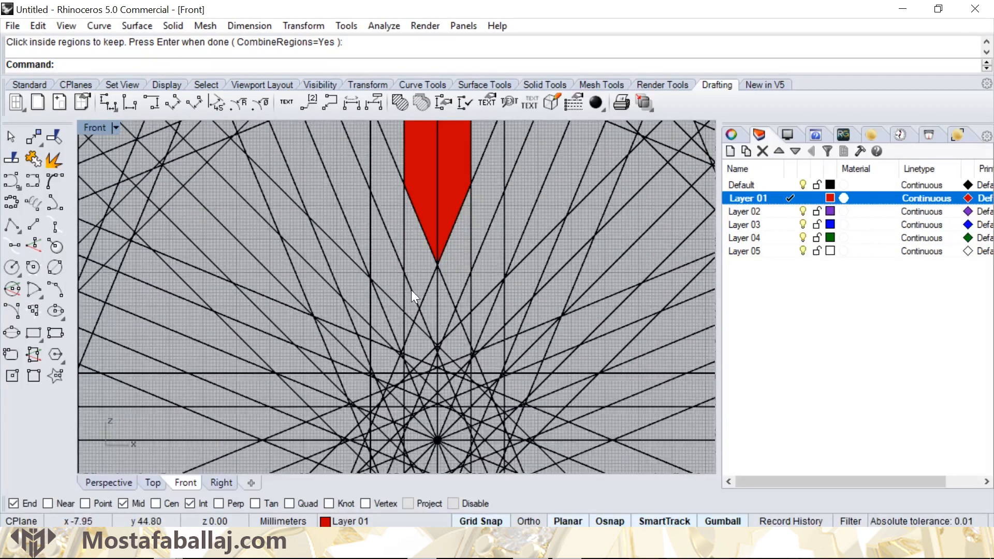
{"action": "left_click", "coordinate": [411, 289]}
{"action": "left_click", "coordinate": [450, 330]}
- Add the vertical through the bar's left edge, the steep diagonal through its tip and the 45-degree diagonal crossing below left
{"action": "scroll", "coordinate": [398, 289], "scroll_direction": "up", "scroll_amount": 4}
{"action": "left_click", "coordinate": [410, 291], "text": "shift"}
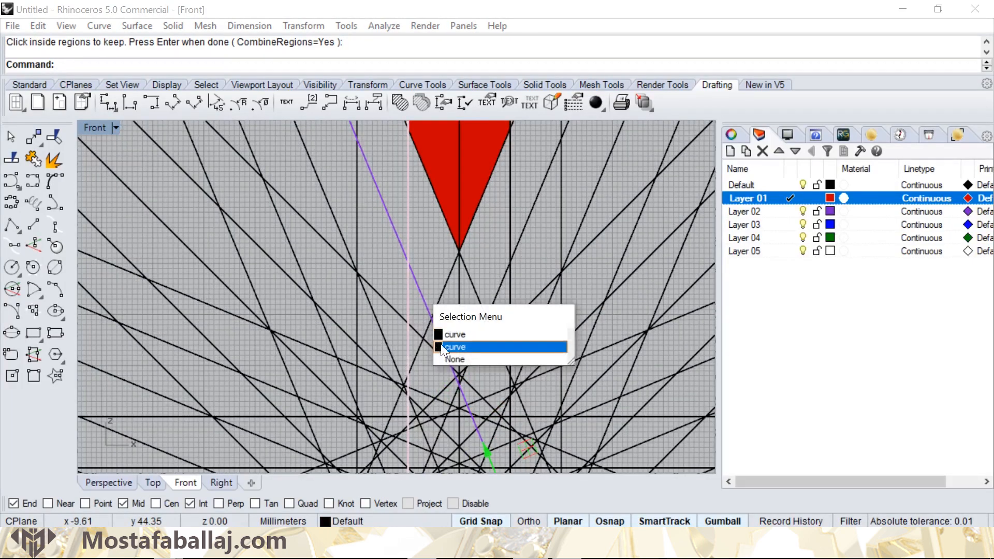
{"action": "left_click", "coordinate": [446, 346]}
{"action": "left_click", "coordinate": [416, 350]}
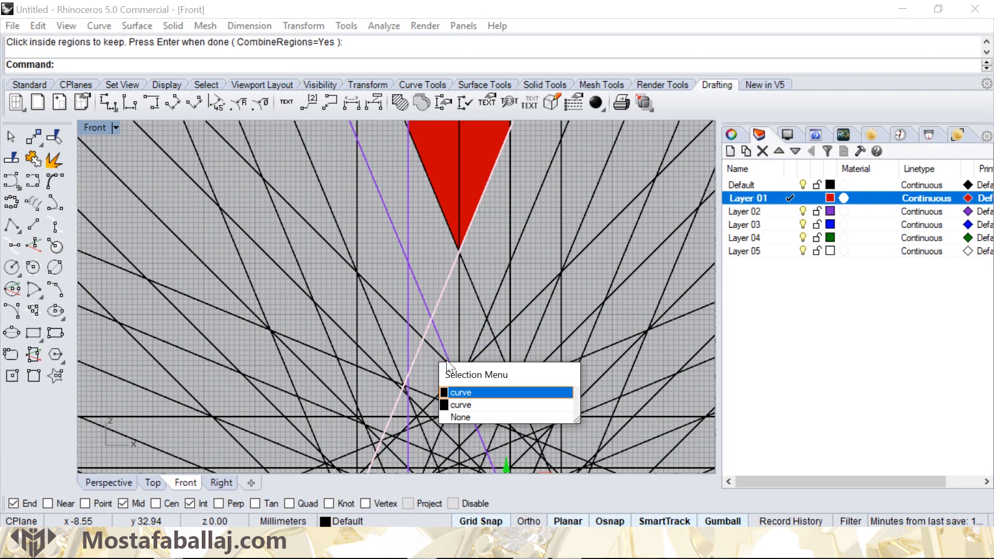
{"action": "left_click", "coordinate": [455, 392]}
{"action": "left_click", "coordinate": [437, 357]}
{"action": "left_click", "coordinate": [478, 400]}
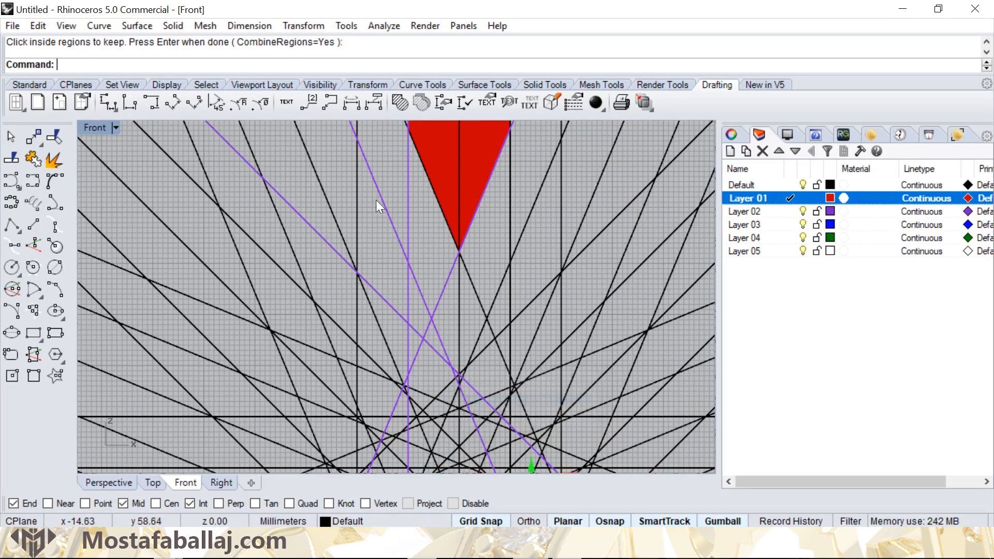
- Hatch the arrowhead-shaped cell below left of the bar's tip with the Solid pattern, rotation 0 and scale 1
{"action": "left_click", "coordinate": [399, 103]}
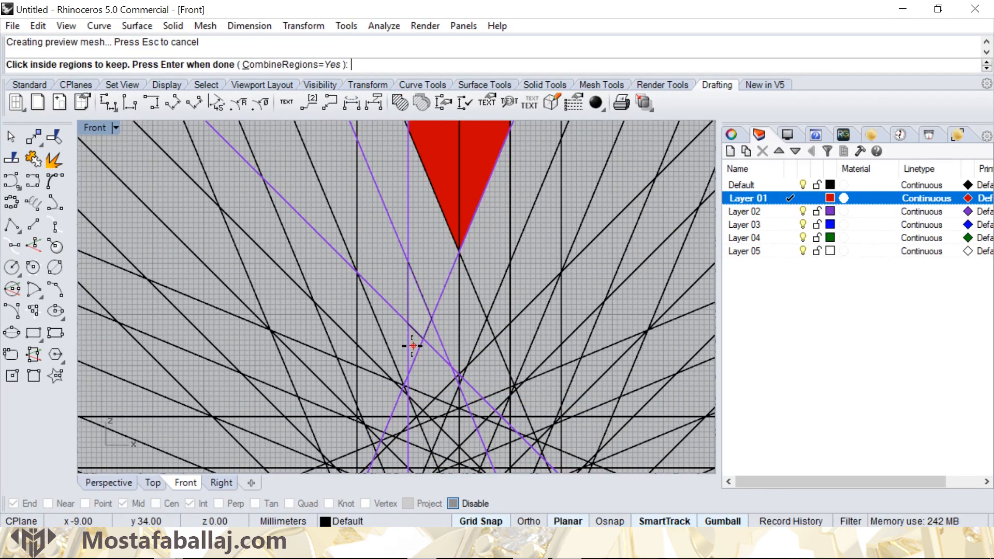
{"action": "left_click", "coordinate": [429, 330]}
{"action": "key", "text": "Return"}
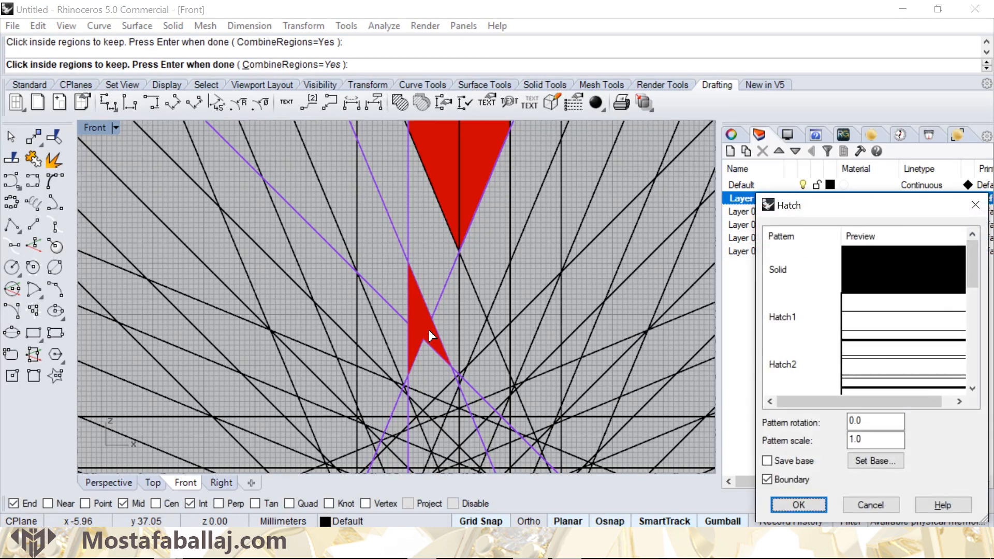
{"action": "key", "text": "Return"}
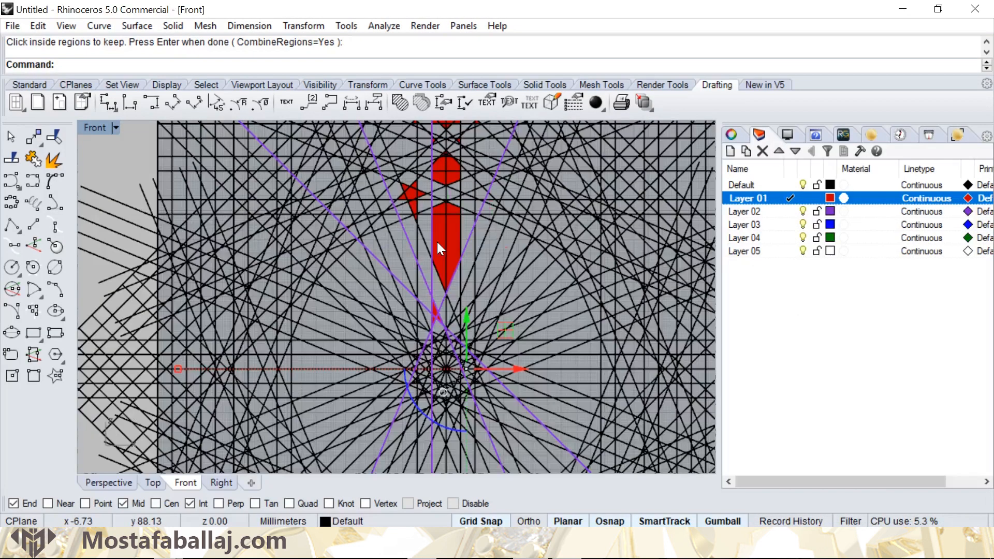
- Select the hatch of the long pointed bar and the hatch of the hexagonal cell directly above it
{"action": "left_click", "coordinate": [437, 243]}
{"action": "scroll", "coordinate": [429, 230], "scroll_direction": "up", "scroll_amount": 3}
{"action": "left_click", "coordinate": [429, 236], "text": "shift"}
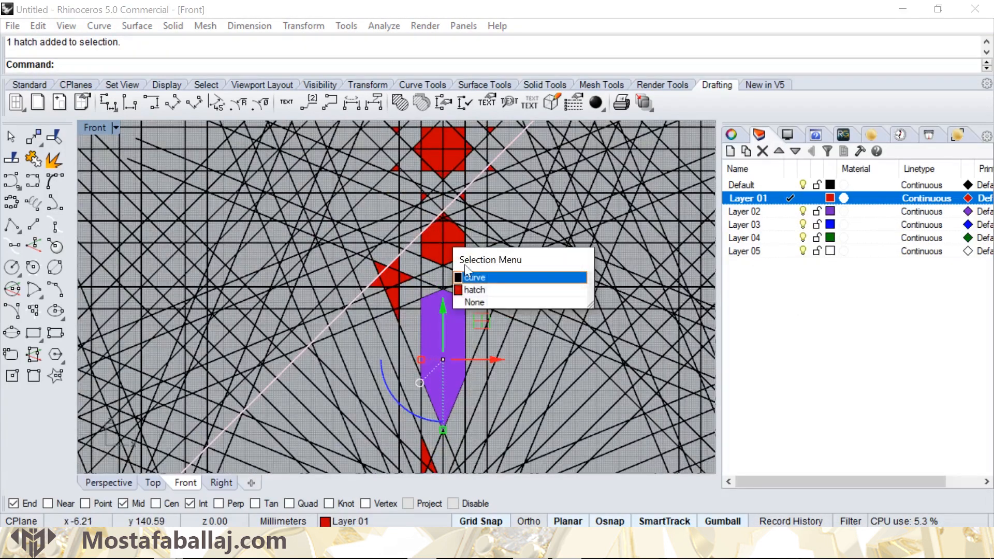
{"action": "left_click", "coordinate": [465, 292]}
- Add the five-pointed star hatch and the small arrowhead hatch near the centre to the selection
{"action": "right_click_drag", "start_coordinate": [387, 305], "coordinate": [402, 243]}
{"action": "scroll", "coordinate": [402, 243], "scroll_direction": "up", "scroll_amount": 4}
{"action": "left_click", "coordinate": [405, 194], "text": "shift"}
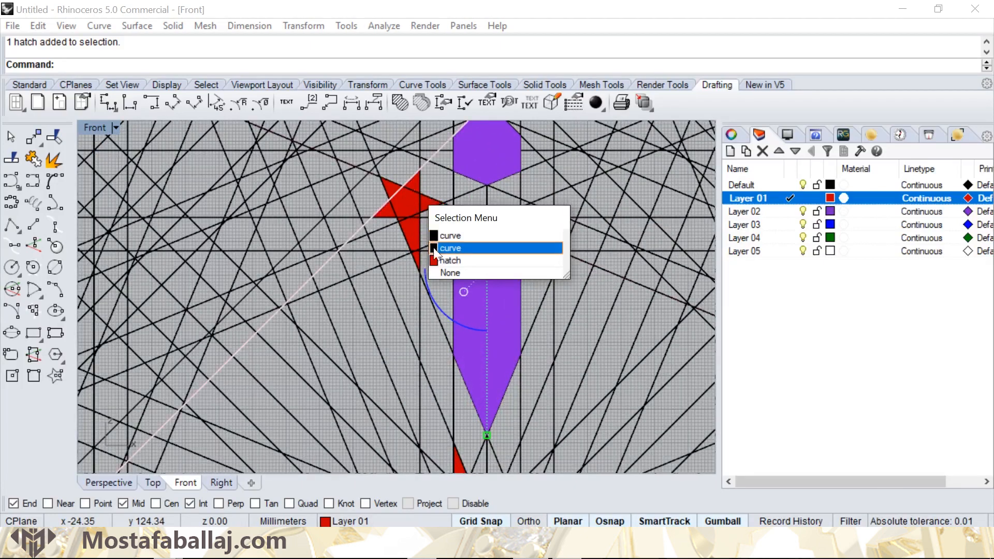
{"action": "left_click", "coordinate": [443, 258]}
{"action": "right_click_drag", "start_coordinate": [463, 309], "coordinate": [457, 175]}
{"action": "scroll", "coordinate": [449, 329], "scroll_direction": "up", "scroll_amount": 4}
{"action": "left_click", "coordinate": [448, 327], "text": "shift"}
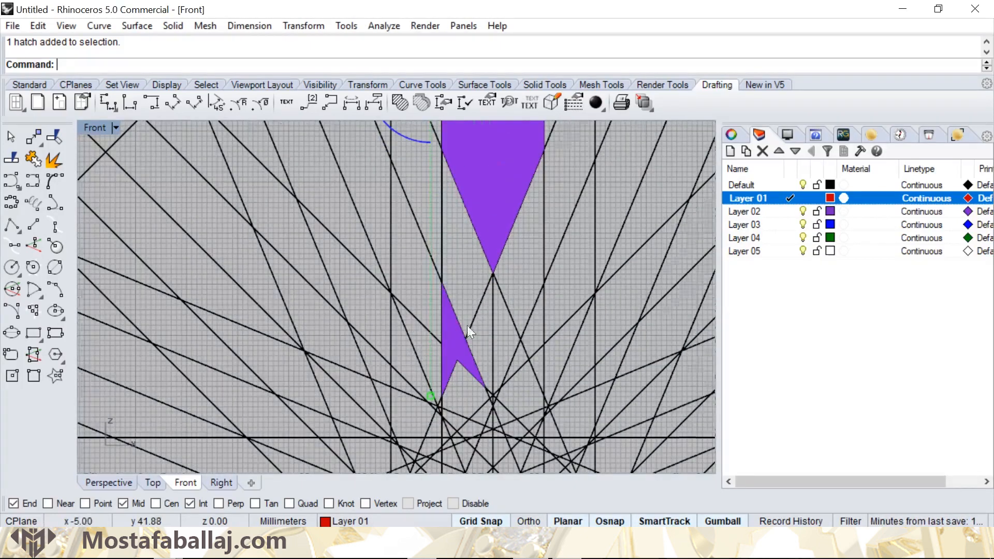
{"action": "scroll", "coordinate": [467, 325], "scroll_direction": "down", "scroll_amount": 3}
- Polar array the selected hatches around the pattern's centre with 16 items over a 360-degree fill angle
{"action": "left_click", "coordinate": [303, 25]}
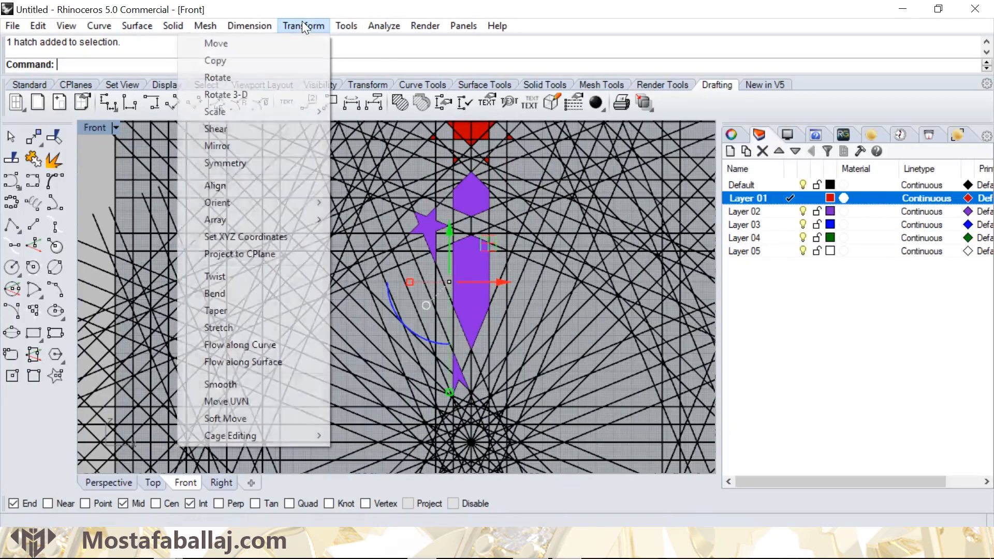
{"action": "mouse_move", "coordinate": [281, 215]}
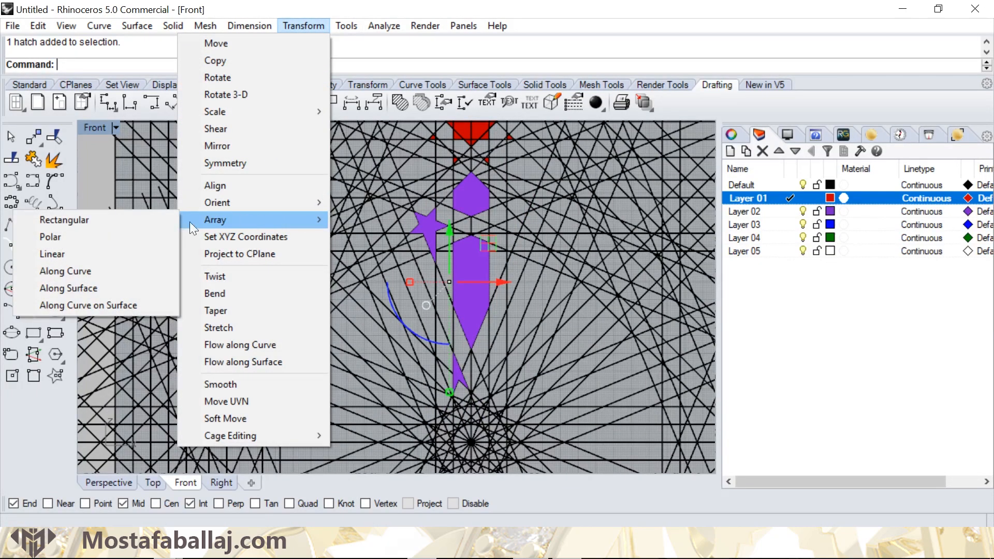
{"action": "left_click", "coordinate": [129, 237]}
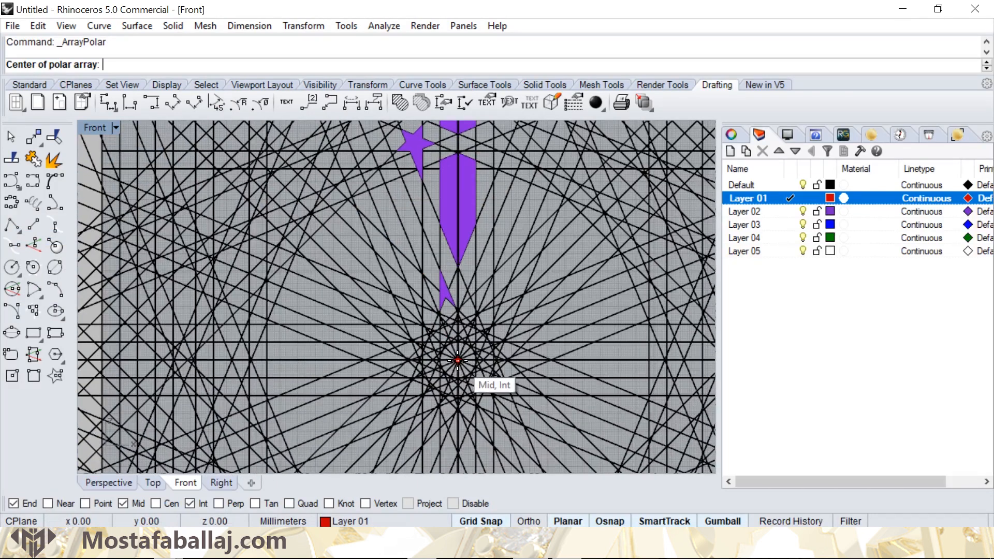
{"action": "left_click", "coordinate": [458, 360]}
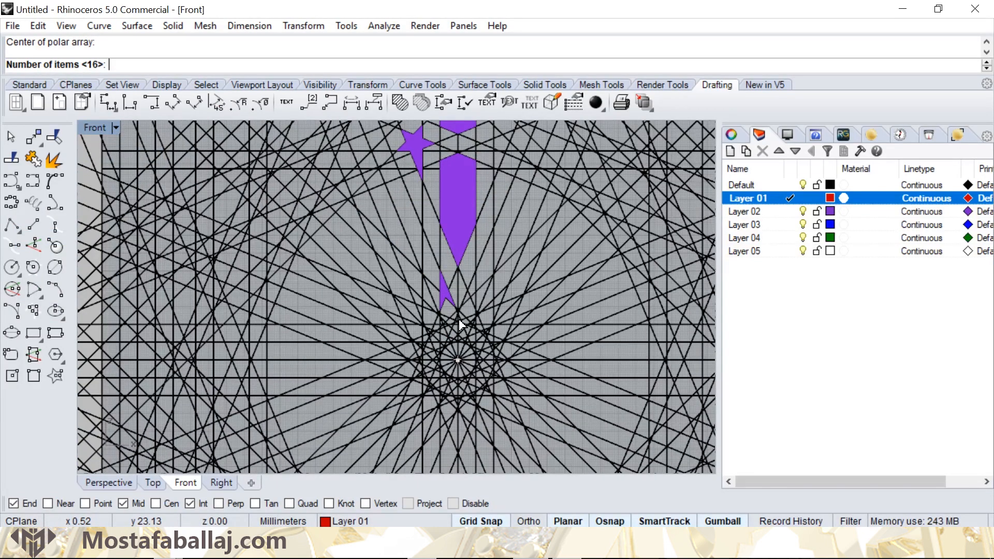
{"action": "key", "text": "Return"}
{"action": "key", "text": "Return"}
{"action": "key", "text": "Return"}
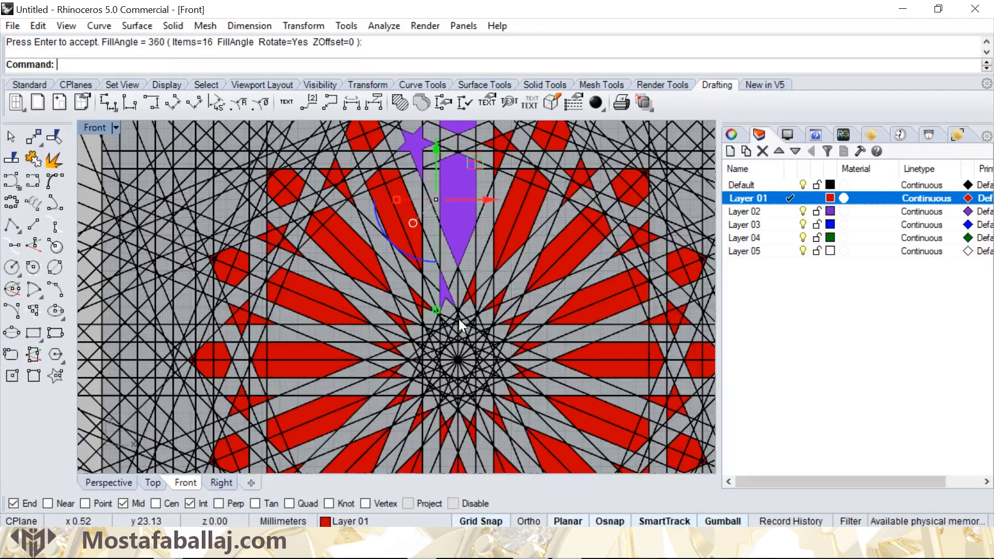
- Select the horizontal and diagonal lines bounding the winged, arrow-like cell just above the hexagonal hatch up and left of the central axis
{"action": "scroll", "coordinate": [458, 308], "scroll_direction": "down", "scroll_amount": 5}
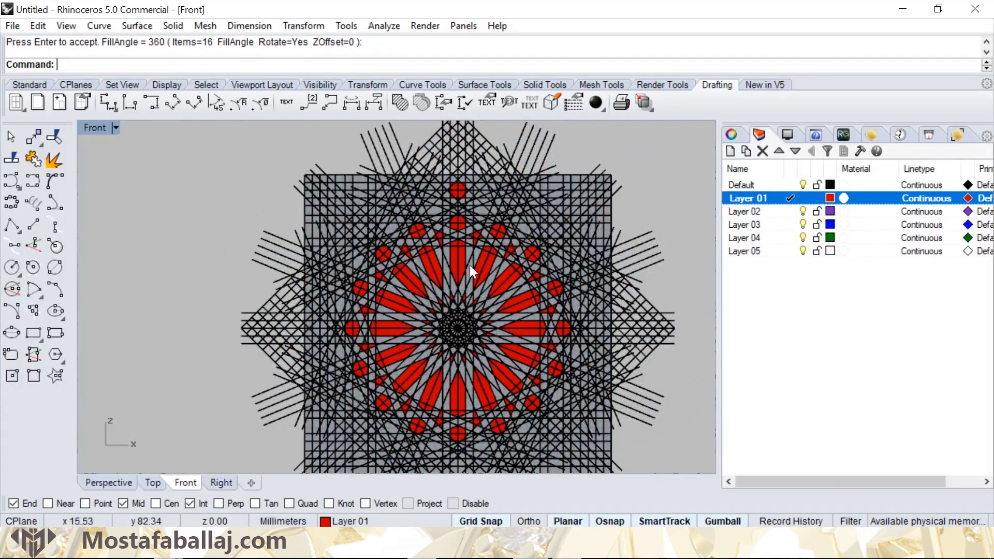
{"action": "scroll", "coordinate": [470, 265], "scroll_direction": "up", "scroll_amount": 6}
{"action": "scroll", "coordinate": [360, 273], "scroll_direction": "up", "scroll_amount": 4}
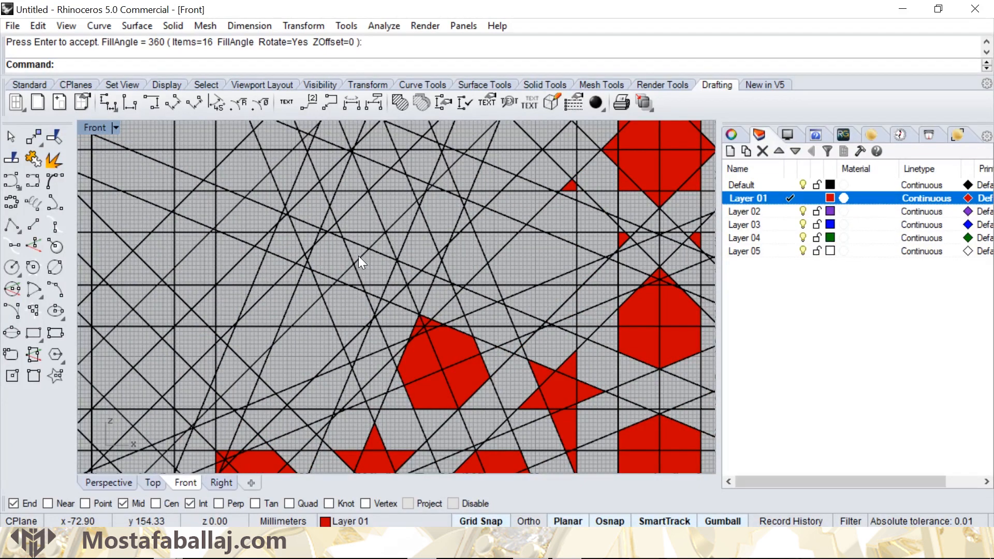
{"action": "left_click", "coordinate": [360, 255]}
{"action": "scroll", "coordinate": [360, 285], "scroll_direction": "up", "scroll_amount": 1}
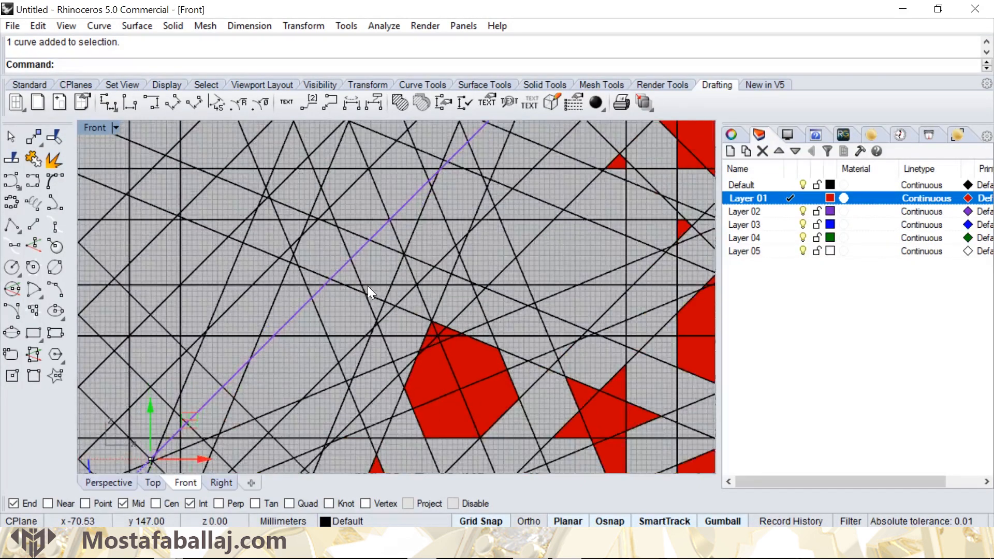
{"action": "left_click", "coordinate": [372, 284], "text": "shift"}
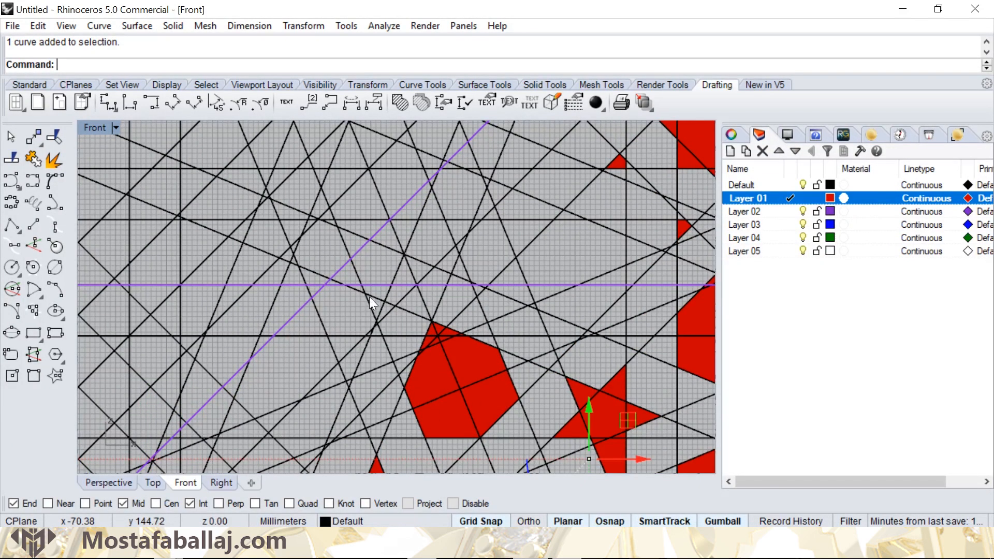
{"action": "left_click", "coordinate": [369, 297], "text": "shift"}
{"action": "left_click", "coordinate": [411, 344]}
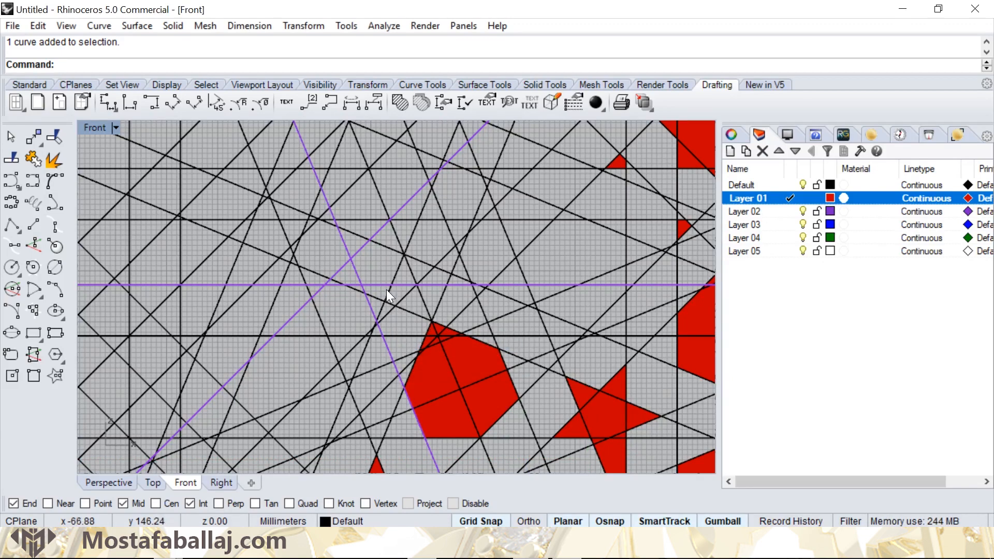
{"action": "left_click", "coordinate": [388, 289], "text": "shift"}
{"action": "left_click", "coordinate": [414, 253], "text": "shift"}
{"action": "left_click", "coordinate": [411, 219], "text": "shift"}
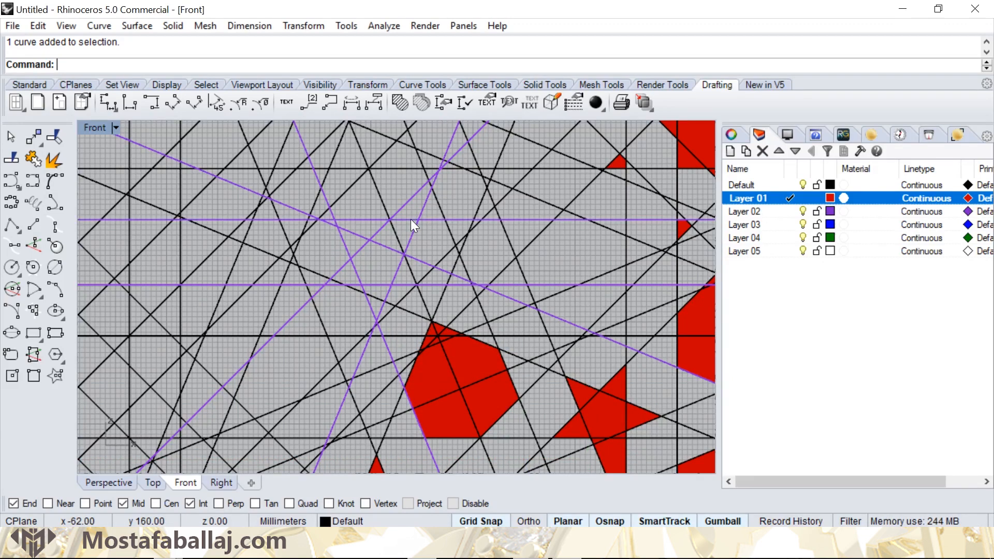
{"action": "scroll", "coordinate": [466, 232], "scroll_direction": "up", "scroll_amount": 2}
{"action": "left_click", "coordinate": [488, 217], "text": "shift"}
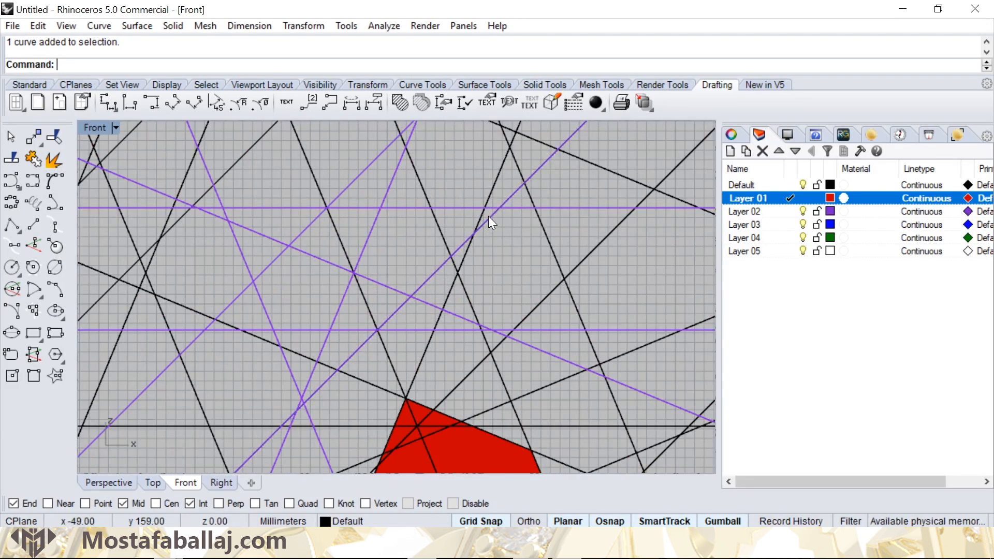
{"action": "left_click", "coordinate": [468, 298], "text": "shift"}
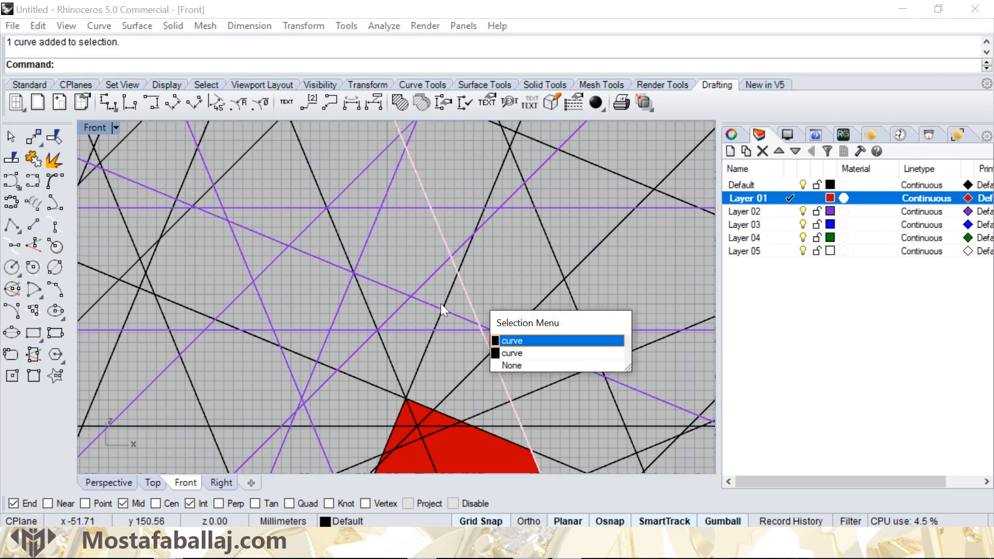
{"action": "left_click", "coordinate": [510, 339]}
- Hatch the winged cell enclosed by the selected lines, picking its adjoining regions and combining them into one solid fill
{"action": "scroll", "coordinate": [419, 277], "scroll_direction": "down", "scroll_amount": 8}
{"action": "right_click_drag", "start_coordinate": [403, 272], "coordinate": [440, 287]}
{"action": "left_click", "coordinate": [404, 105]}
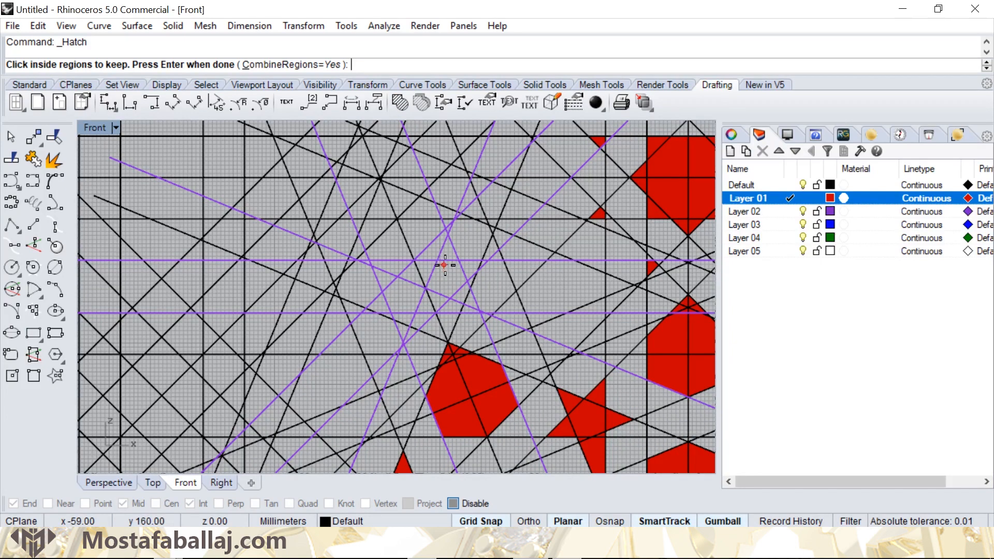
{"action": "scroll", "coordinate": [427, 287], "scroll_direction": "up", "scroll_amount": 2}
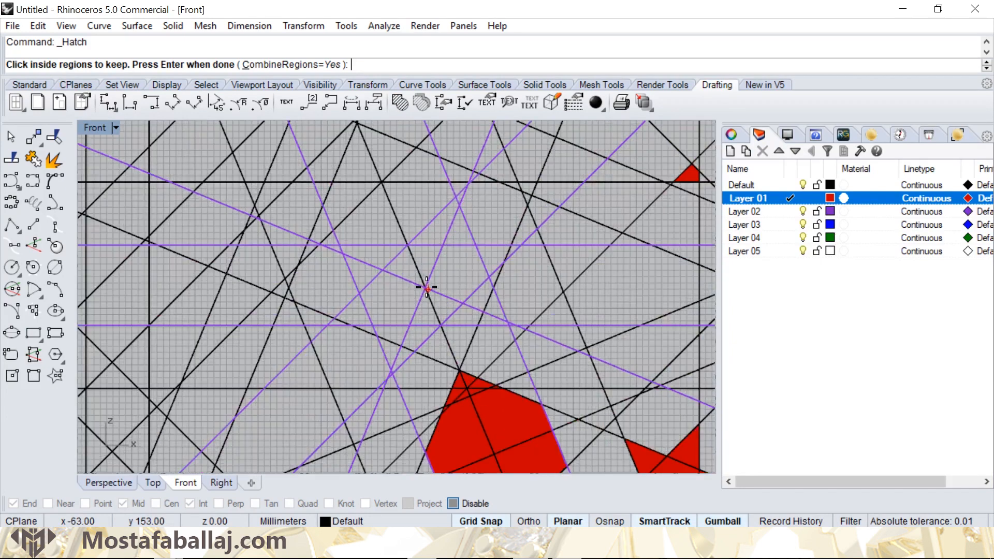
{"action": "left_click", "coordinate": [403, 264]}
{"action": "left_click", "coordinate": [453, 278]}
{"action": "left_click", "coordinate": [397, 302]}
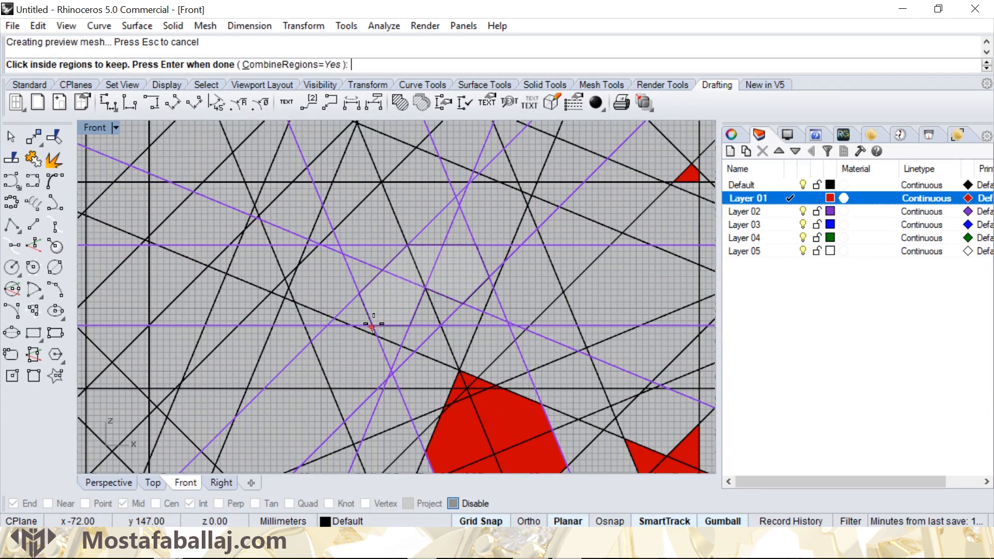
{"action": "left_click", "coordinate": [354, 313]}
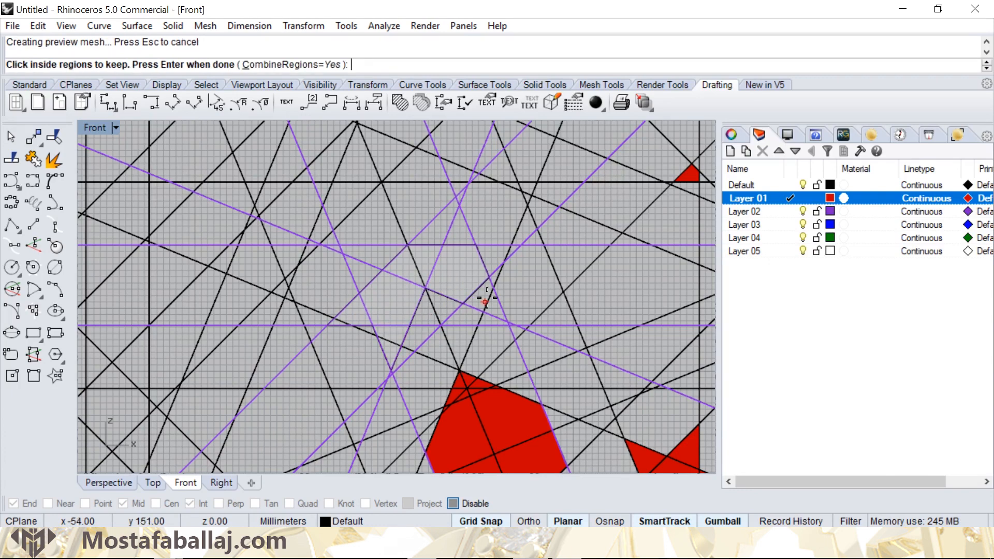
{"action": "scroll", "coordinate": [422, 271], "scroll_direction": "down", "scroll_amount": 2}
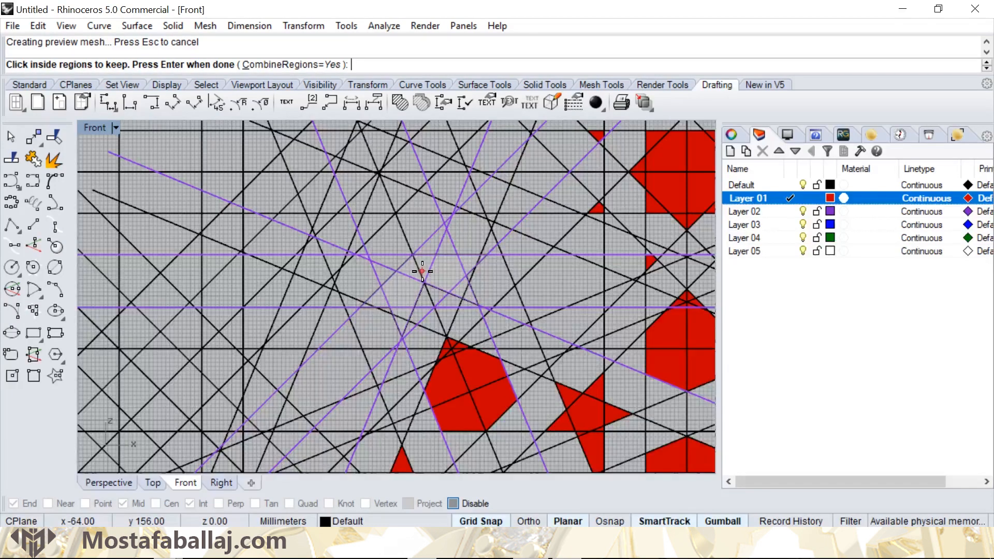
{"action": "key", "text": "Return"}
{"action": "key", "text": "Return"}
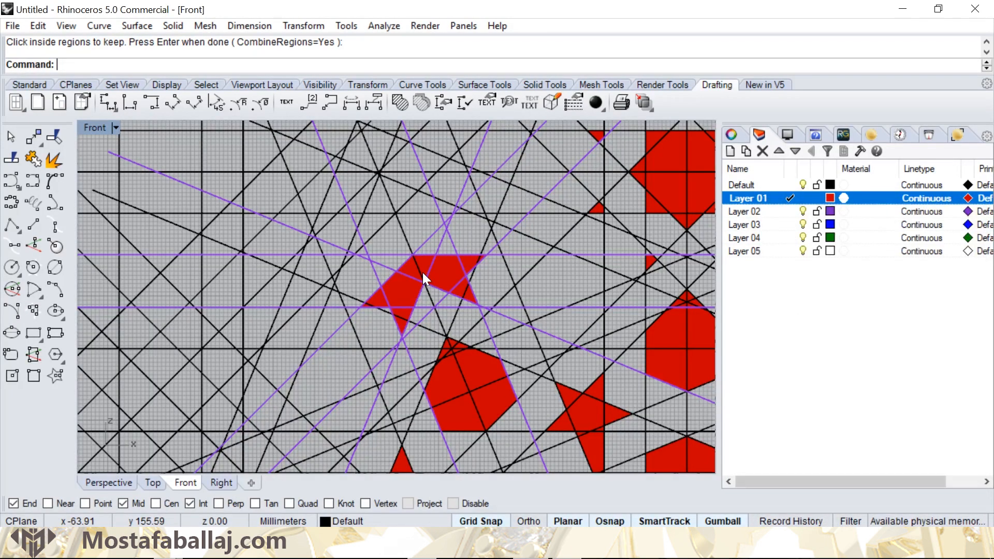
- Polar array the winged hatch around the pattern's centre with 8 items over a 360-degree fill angle
{"action": "scroll", "coordinate": [422, 272], "scroll_direction": "down", "scroll_amount": 12}
{"action": "right_click_drag", "start_coordinate": [425, 314], "coordinate": [419, 268]}
{"action": "scroll", "coordinate": [411, 221], "scroll_direction": "up", "scroll_amount": 6}
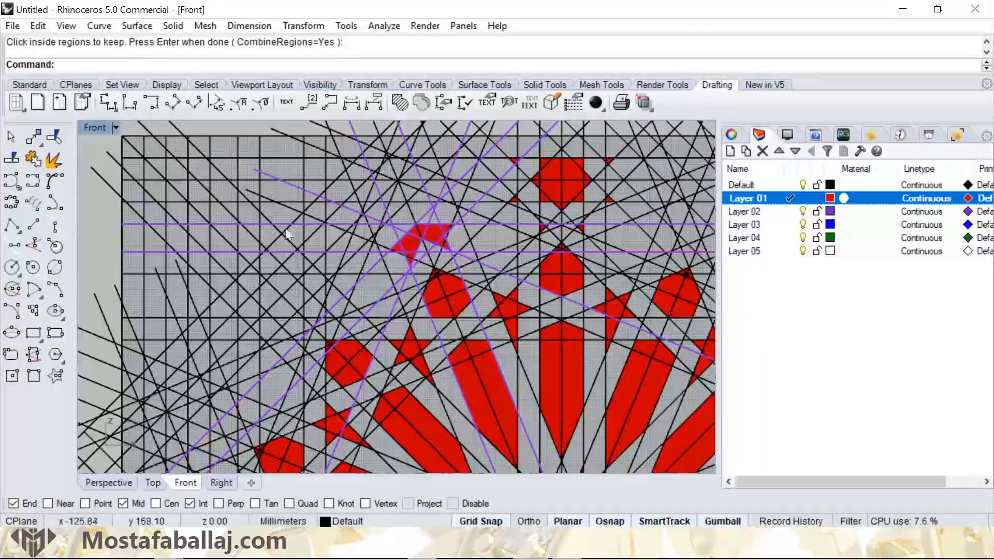
{"action": "scroll", "coordinate": [417, 247], "scroll_direction": "up", "scroll_amount": 3}
{"action": "left_click", "coordinate": [405, 241]}
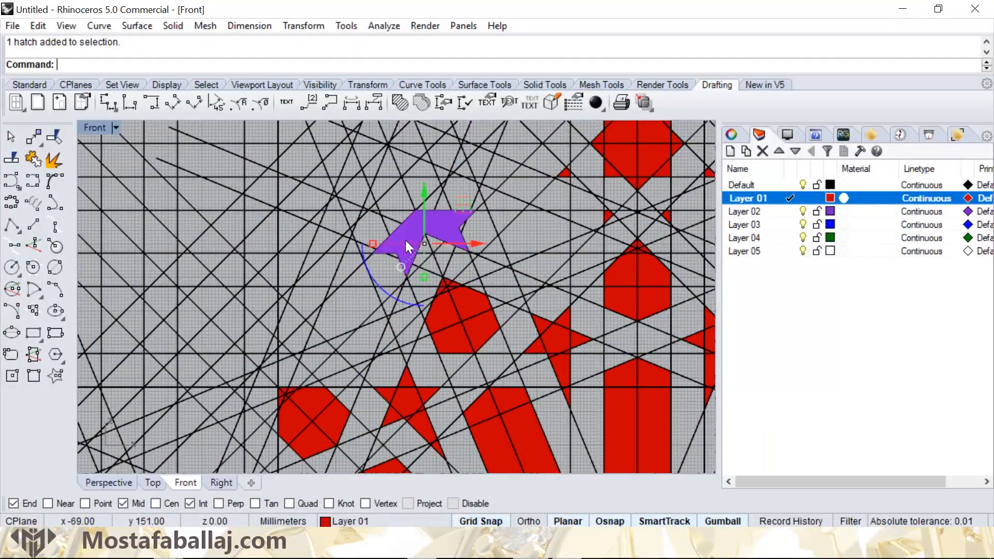
{"action": "scroll", "coordinate": [435, 263], "scroll_direction": "down", "scroll_amount": 5}
{"action": "scroll", "coordinate": [436, 263], "scroll_direction": "down", "scroll_amount": 3}
{"action": "right_click_drag", "start_coordinate": [416, 262], "coordinate": [393, 232]}
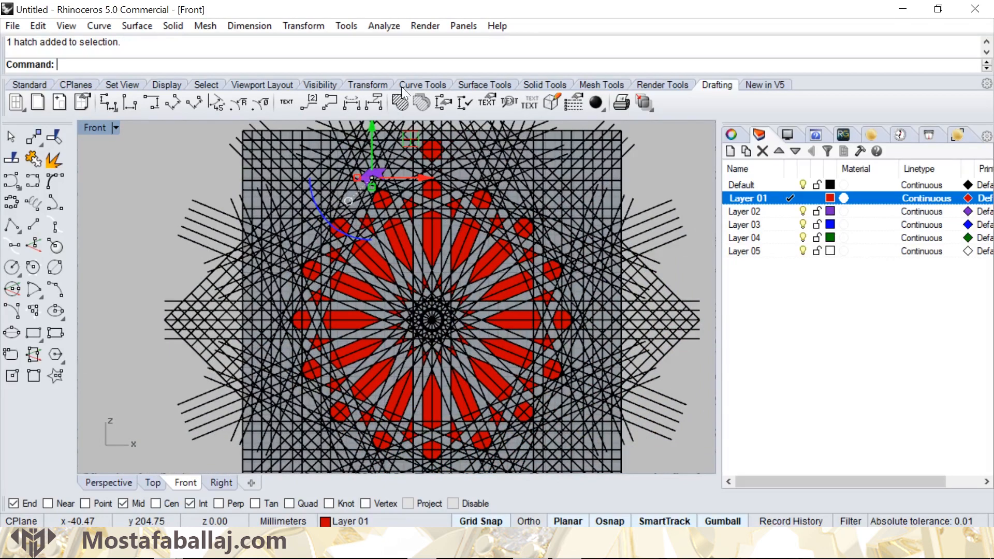
{"action": "left_click", "coordinate": [301, 25]}
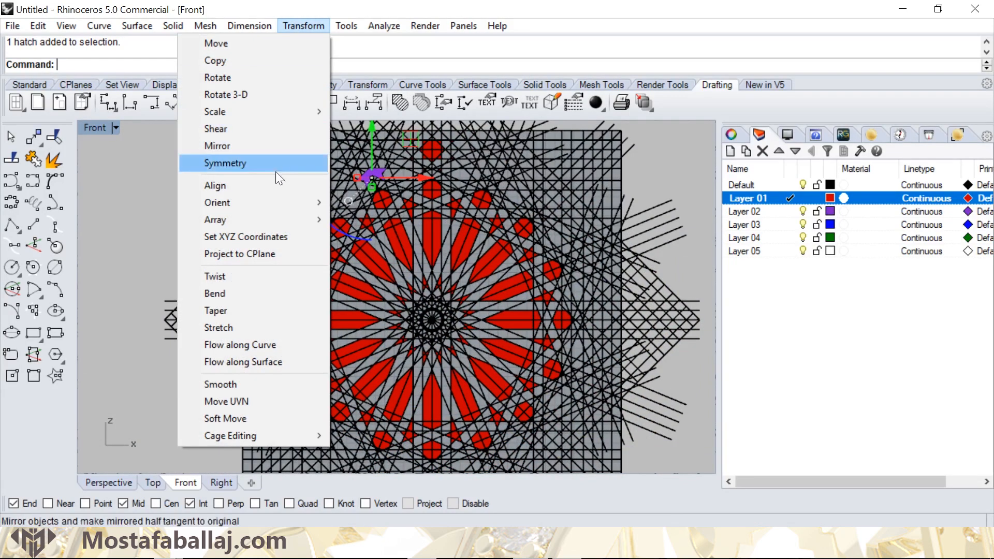
{"action": "mouse_move", "coordinate": [252, 216]}
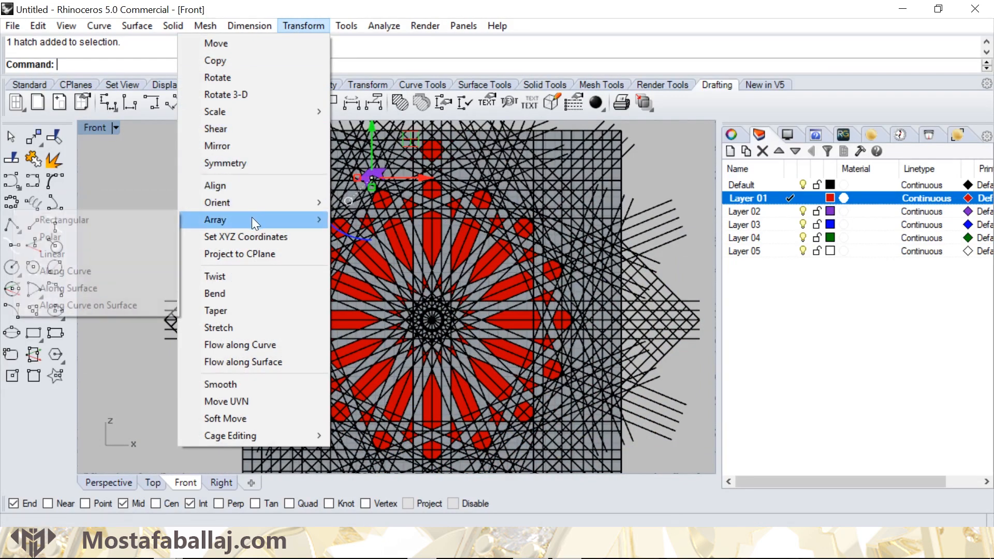
{"action": "left_click", "coordinate": [119, 232]}
{"action": "scroll", "coordinate": [432, 326], "scroll_direction": "up", "scroll_amount": 2}
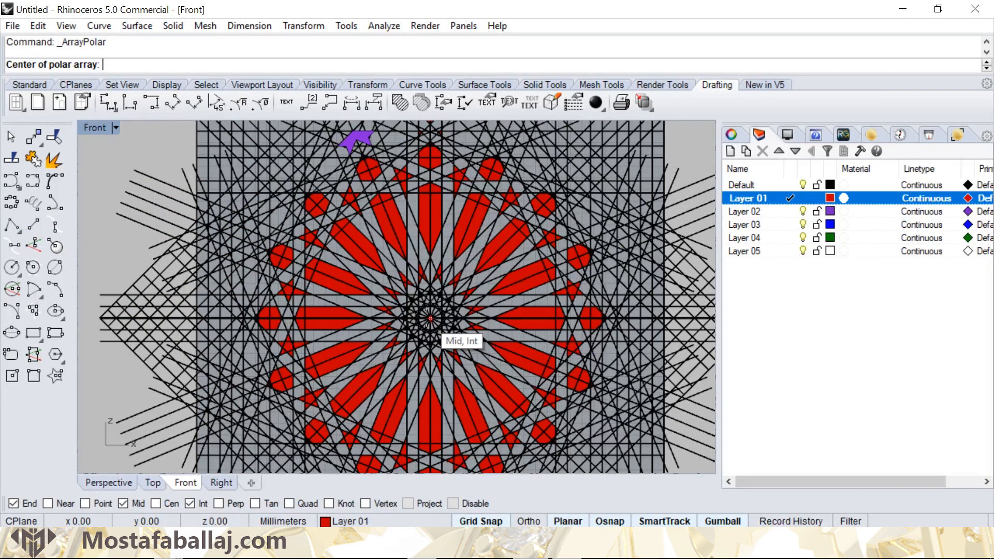
{"action": "left_click", "coordinate": [430, 318]}
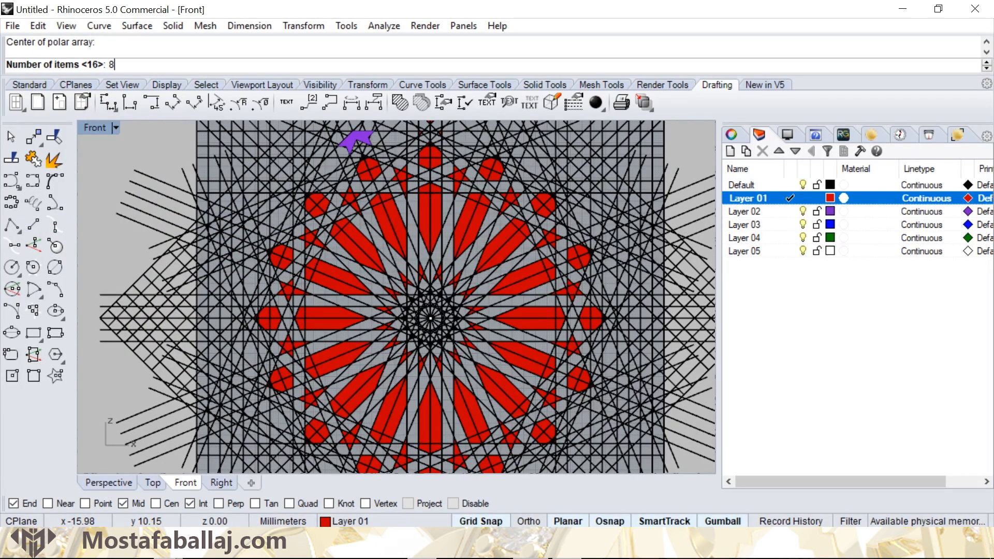
{"action": "key", "text": "Return"}
{"action": "key", "text": "Return"}
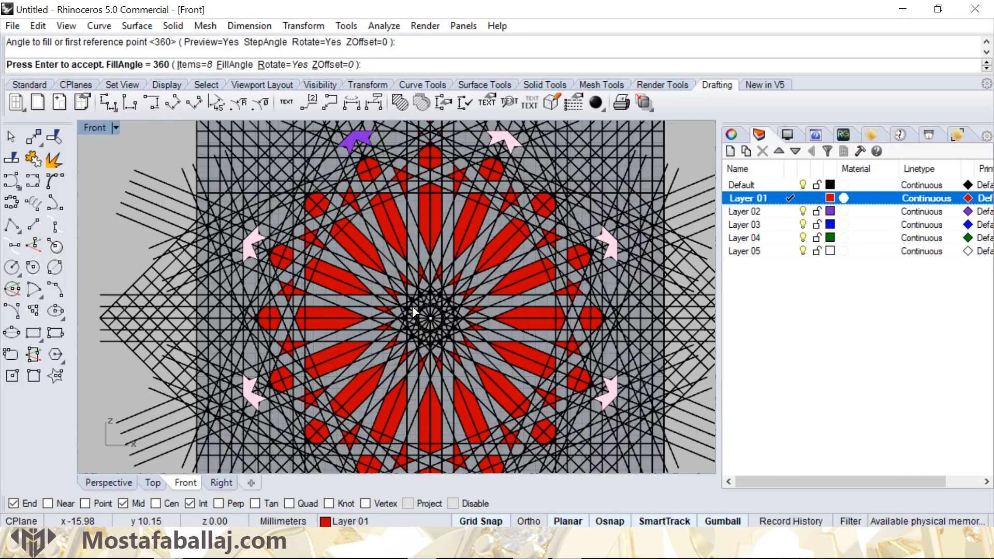
{"action": "key", "text": "Return"}
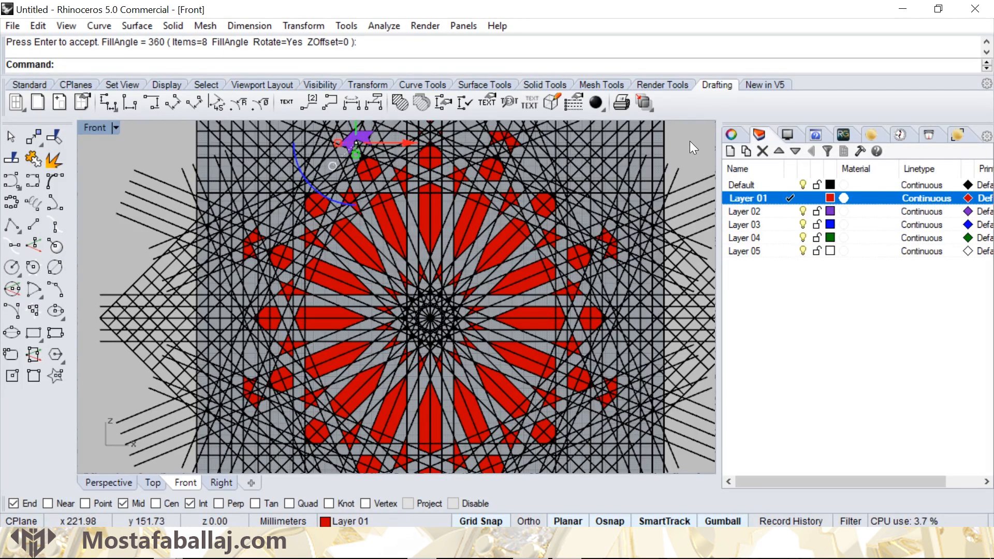
- Select the lines bounding the empty six-sided cell between the uppermost ring hexagon and the winged hatch to its right
{"action": "scroll", "coordinate": [444, 217], "scroll_direction": "down", "scroll_amount": 5}
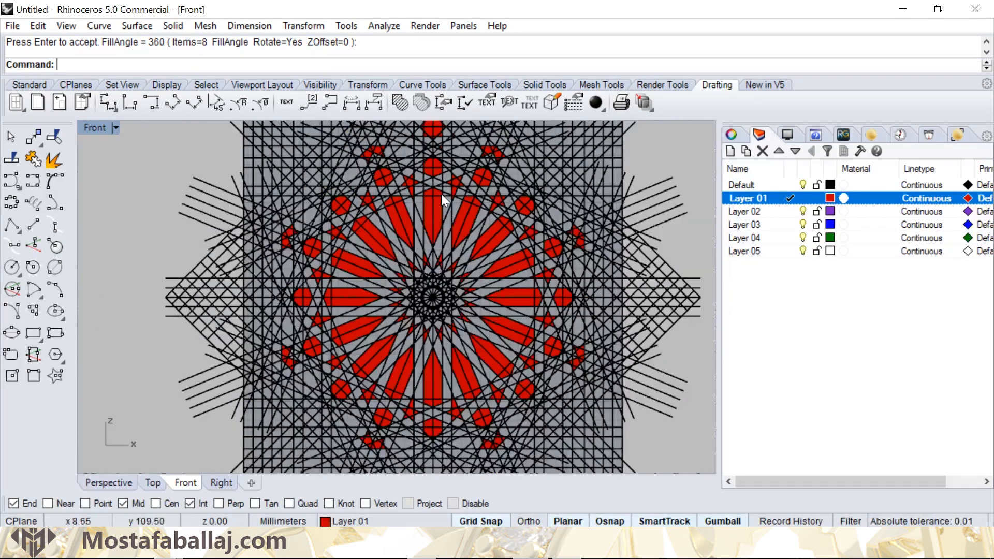
{"action": "scroll", "coordinate": [427, 253], "scroll_direction": "up", "scroll_amount": 6}
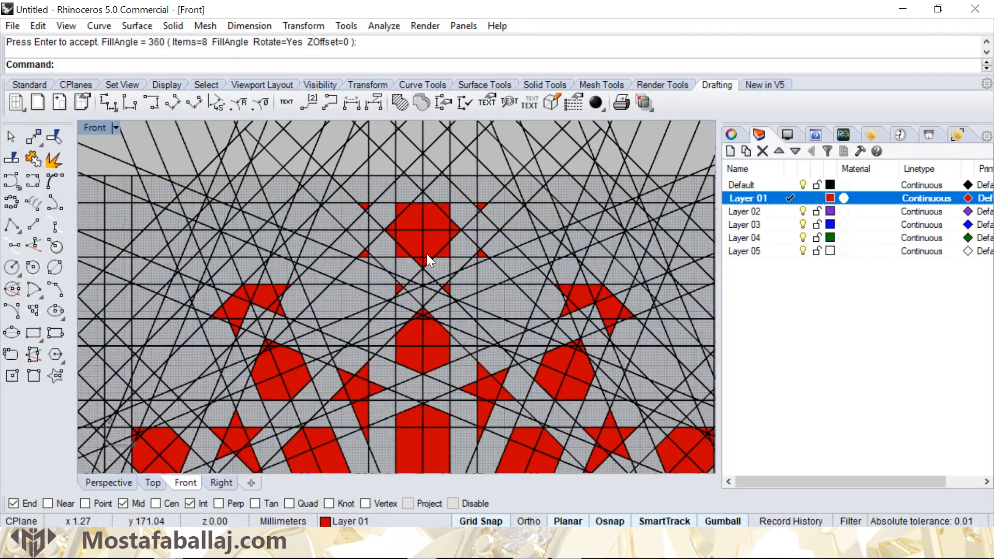
{"action": "right_click_drag", "start_coordinate": [457, 295], "coordinate": [370, 238]}
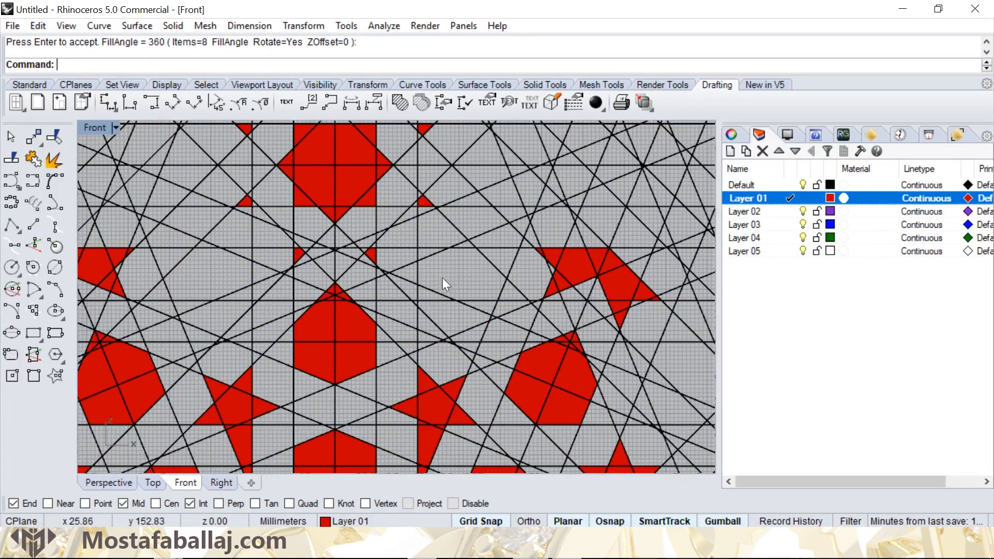
{"action": "right_click_drag", "start_coordinate": [442, 277], "coordinate": [421, 273]}
{"action": "left_click", "coordinate": [410, 262]}
{"action": "left_click", "coordinate": [401, 284]}
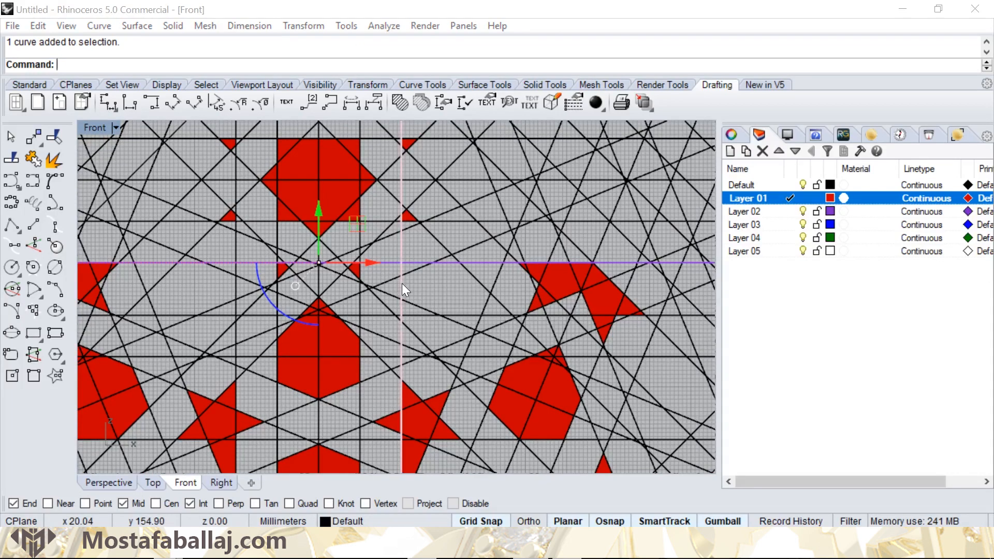
{"action": "left_click", "coordinate": [446, 334]}
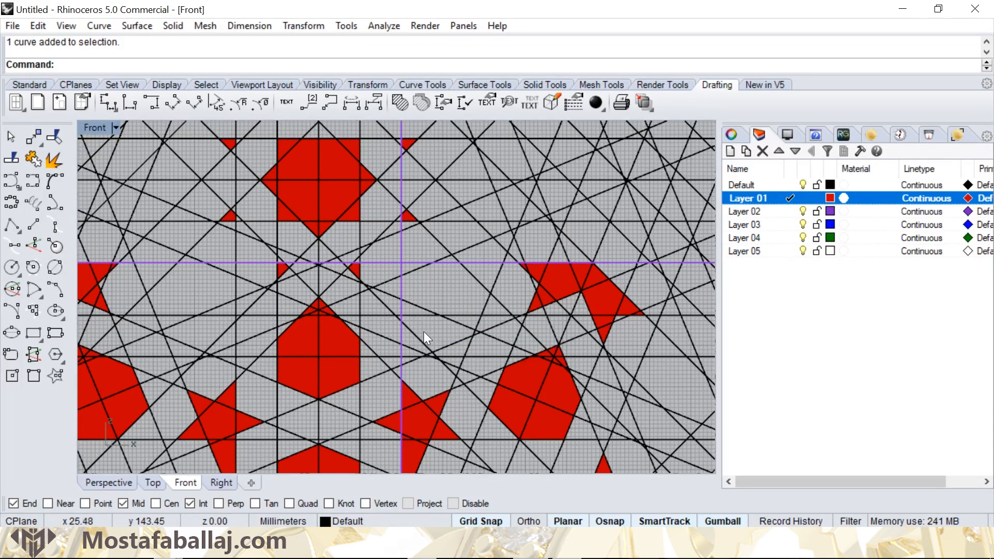
{"action": "left_click", "coordinate": [421, 334], "text": "shift"}
{"action": "left_click", "coordinate": [458, 340], "text": "shift"}
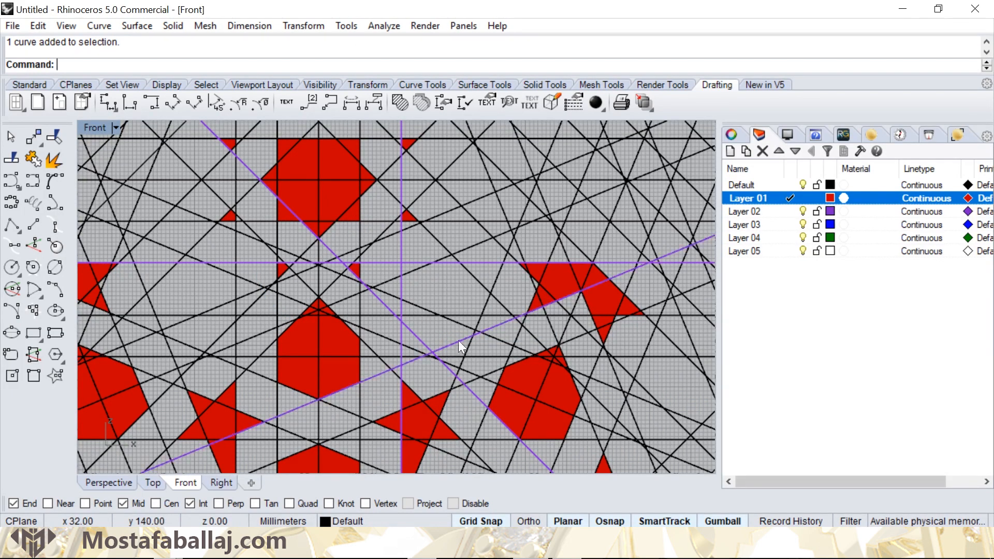
{"action": "left_click", "coordinate": [483, 299], "text": "shift"}
{"action": "left_click", "coordinate": [526, 340]}
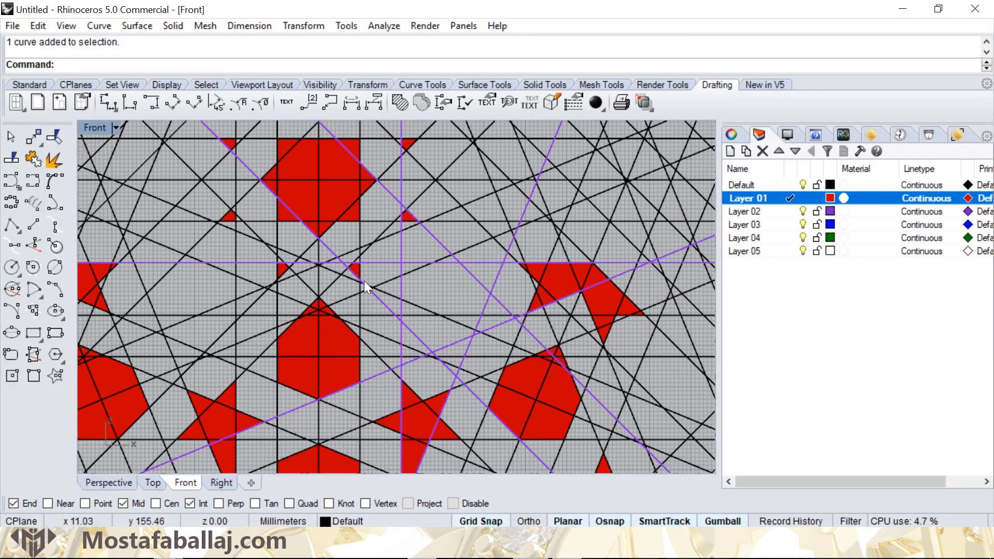
- Hatch the six-sided cell enclosed by the selected lines with a solid fill, then clear the line selection
{"action": "right_click_drag", "start_coordinate": [349, 270], "coordinate": [437, 263]}
{"action": "left_click", "coordinate": [401, 102]}
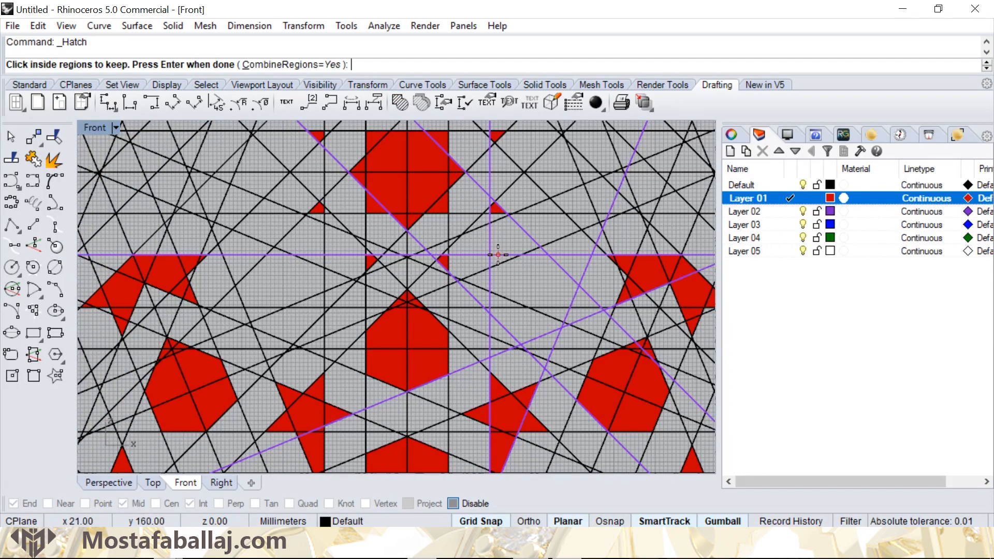
{"action": "left_click", "coordinate": [532, 279]}
{"action": "key", "text": "Return"}
{"action": "key", "text": "Return"}
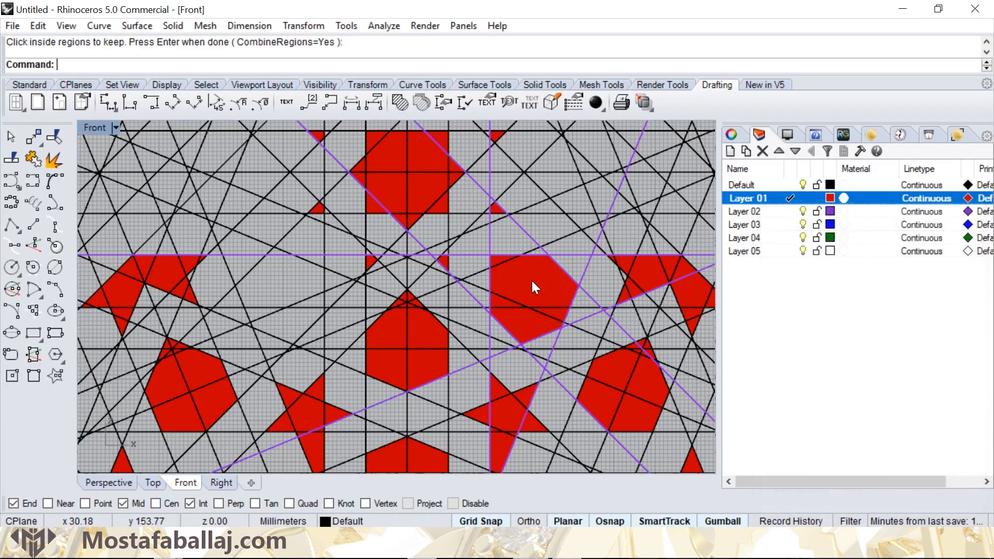
{"action": "key", "text": "Escape"}
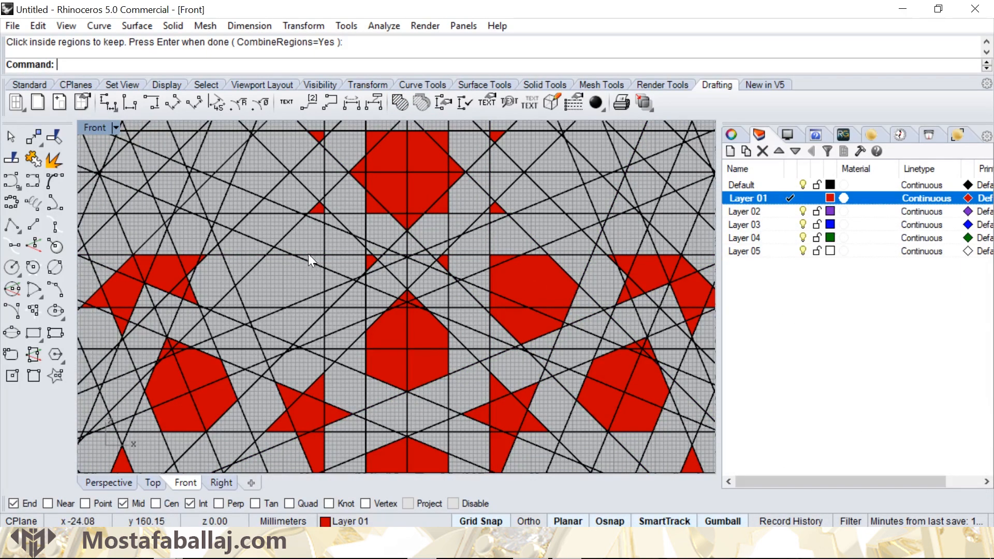
- Select the lines bounding the empty six-sided cell between the uppermost ring hexagon and the winged hatch to its left
{"action": "left_click", "coordinate": [309, 253]}
{"action": "left_click", "coordinate": [319, 278], "text": "shift"}
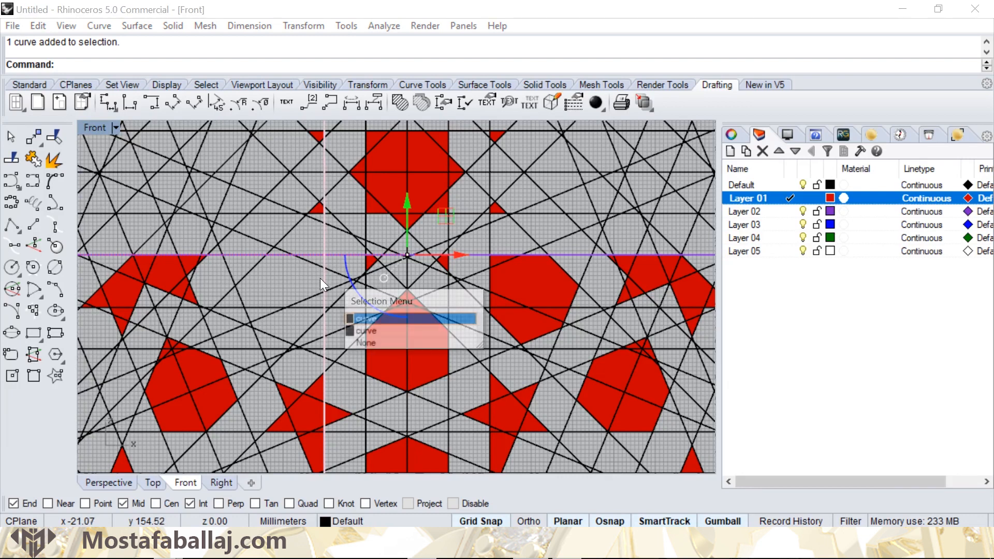
{"action": "left_click", "coordinate": [348, 318]}
{"action": "left_click", "coordinate": [303, 323], "text": "shift"}
{"action": "left_click", "coordinate": [242, 321], "text": "shift"}
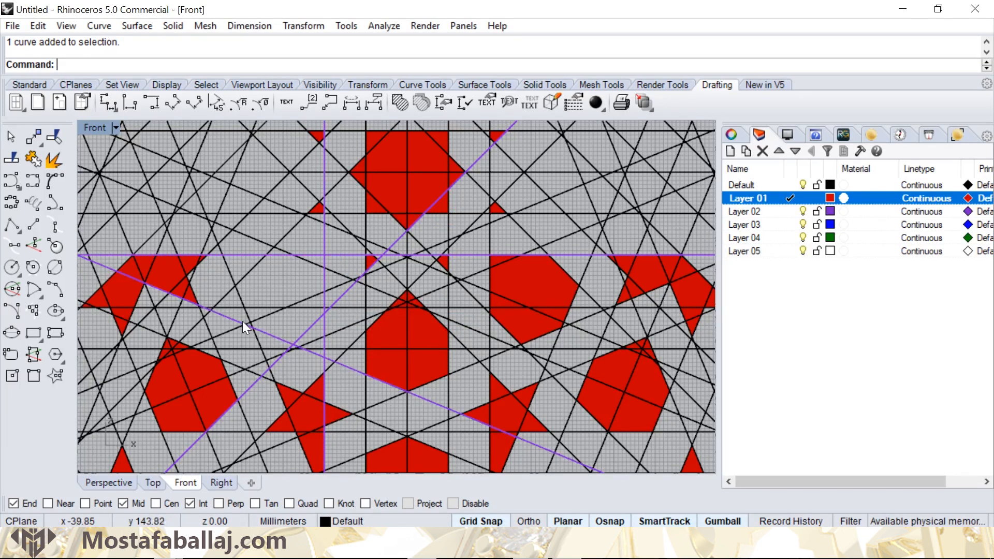
{"action": "left_click", "coordinate": [241, 279], "text": "shift"}
{"action": "left_click", "coordinate": [238, 292], "text": "shift"}
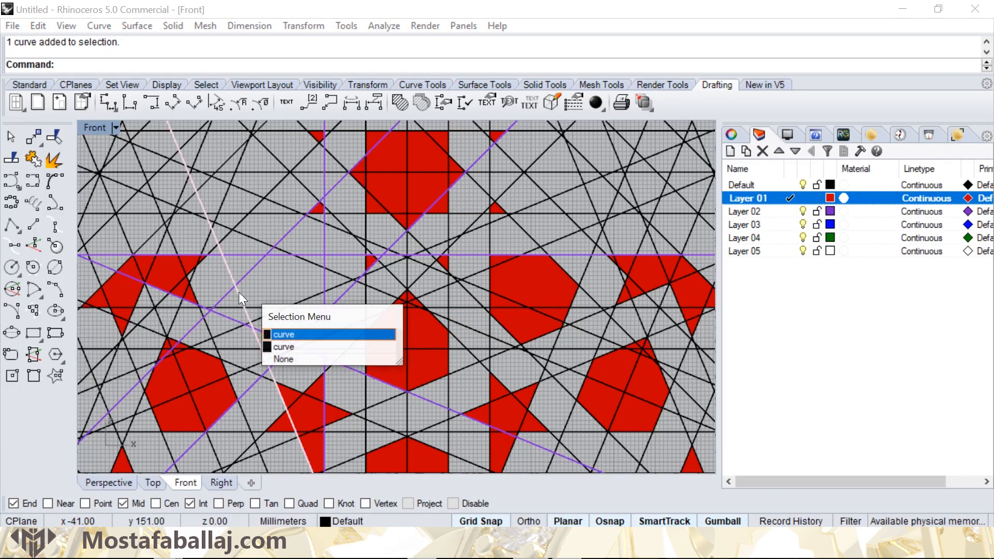
{"action": "left_click", "coordinate": [318, 333]}
{"action": "left_click", "coordinate": [319, 334]}
- Hatch the six-sided cell enclosed by the selected lines with a solid fill
{"action": "left_click", "coordinate": [399, 103]}
{"action": "left_click", "coordinate": [288, 279]}
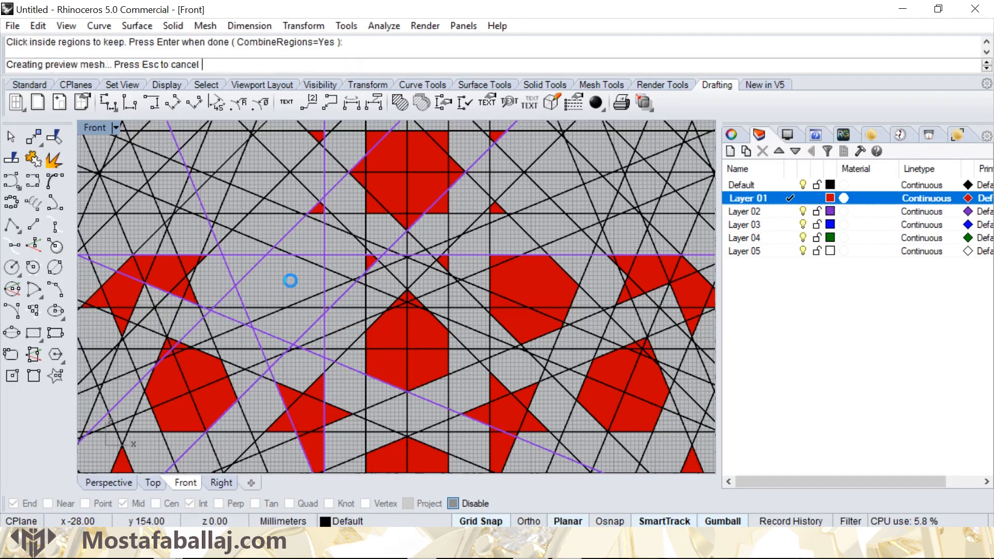
{"action": "key", "text": "Return"}
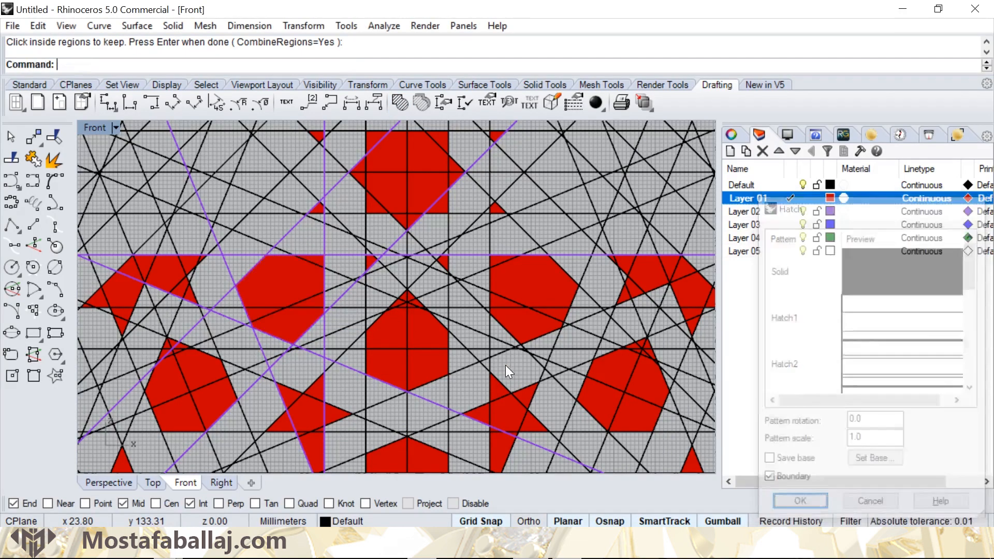
- Clear the previous selection and select the lines bounding the elongated pointed cell to the left of the topmost eight-pointed star
{"action": "scroll", "coordinate": [533, 321], "scroll_direction": "down", "scroll_amount": 3}
{"action": "scroll", "coordinate": [532, 289], "scroll_direction": "down", "scroll_amount": 1}
{"action": "right_click_drag", "start_coordinate": [531, 290], "coordinate": [559, 231]}
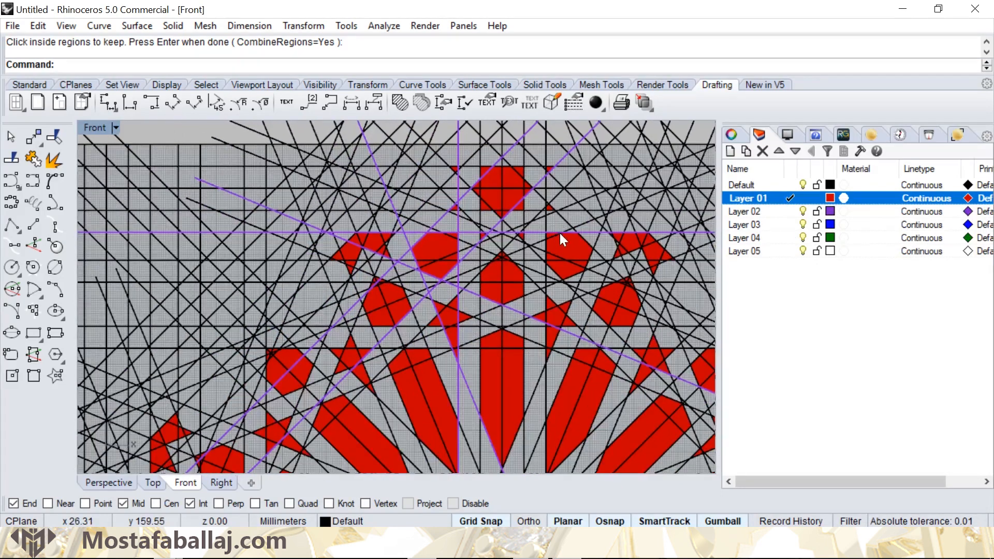
{"action": "scroll", "coordinate": [422, 214], "scroll_direction": "up", "scroll_amount": 1}
{"action": "right_click_drag", "start_coordinate": [422, 214], "coordinate": [458, 250]}
{"action": "scroll", "coordinate": [457, 250], "scroll_direction": "up", "scroll_amount": 1}
{"action": "left_click", "coordinate": [477, 215]}
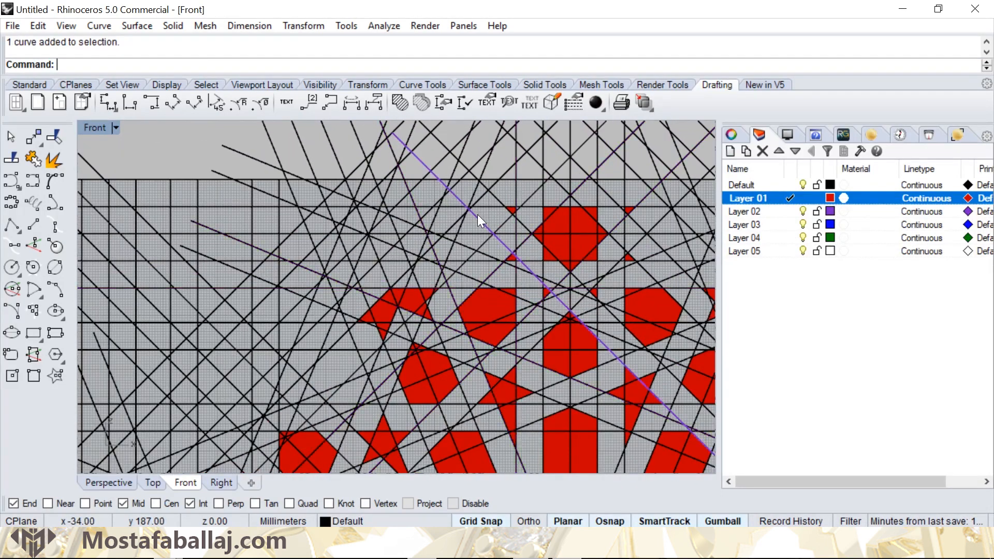
{"action": "left_click", "coordinate": [486, 243]}
{"action": "scroll", "coordinate": [455, 241], "scroll_direction": "up", "scroll_amount": 1}
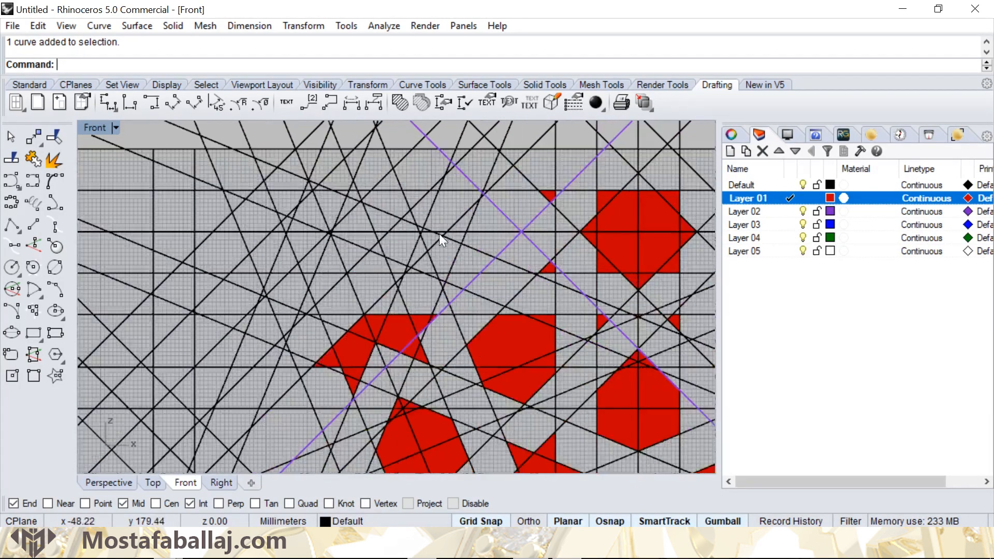
{"action": "left_click", "coordinate": [450, 191]}
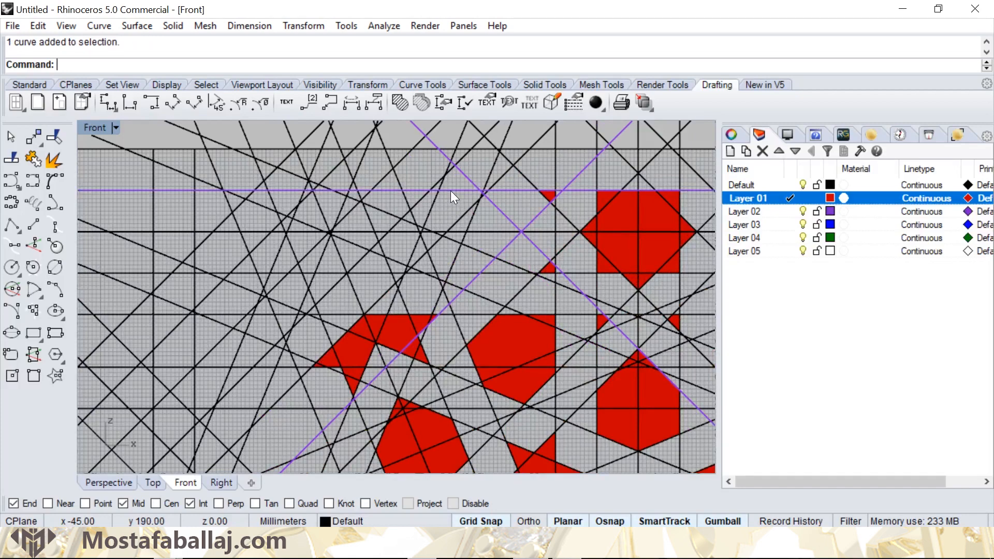
{"action": "left_click", "coordinate": [465, 270]}
{"action": "scroll", "coordinate": [408, 294], "scroll_direction": "down", "scroll_amount": 3}
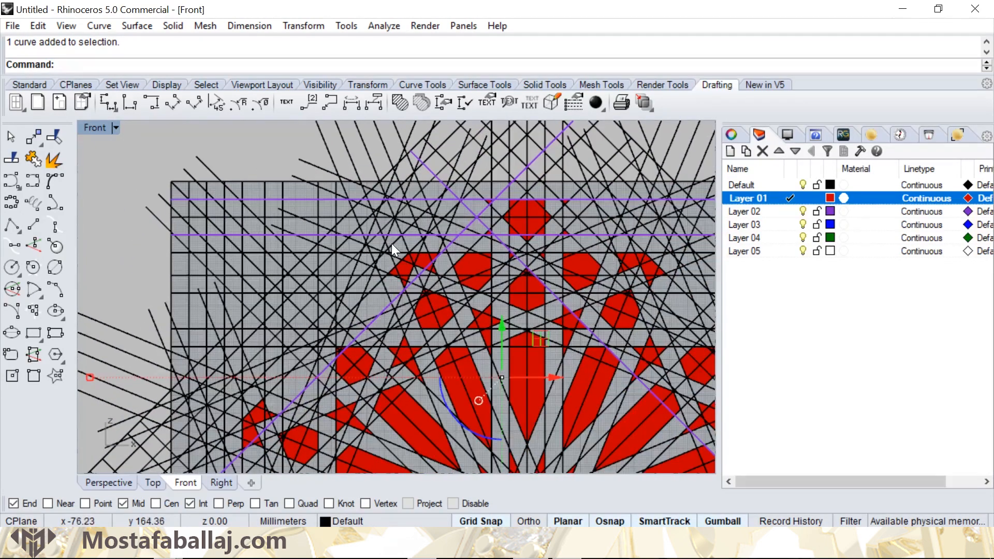
{"action": "scroll", "coordinate": [463, 240], "scroll_direction": "down", "scroll_amount": 1}
{"action": "scroll", "coordinate": [455, 231], "scroll_direction": "up", "scroll_amount": 3}
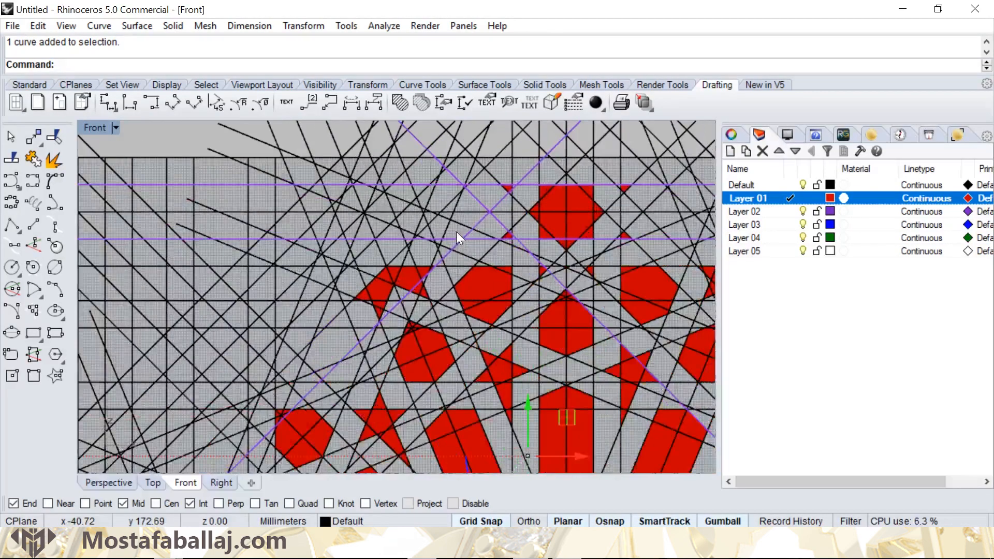
{"action": "left_click", "coordinate": [363, 200]}
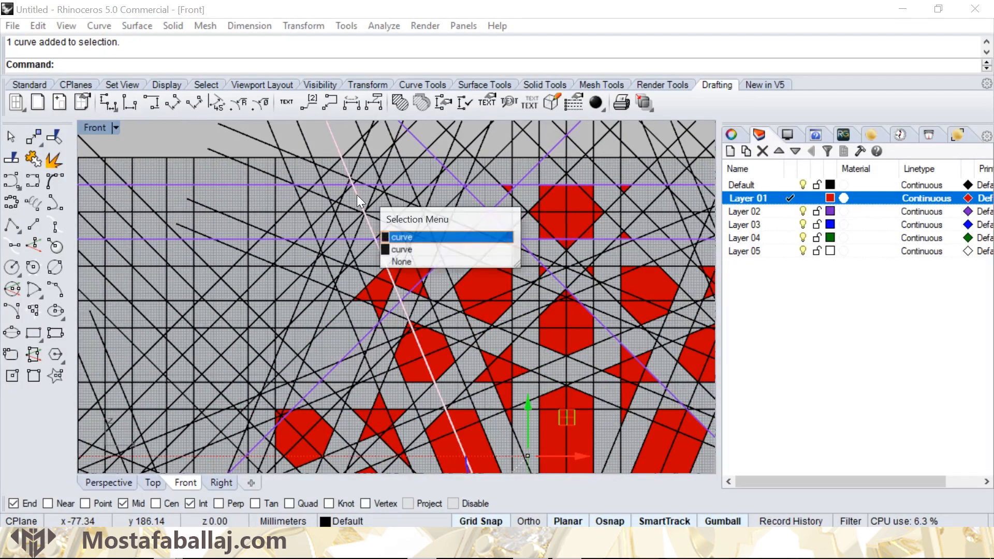
{"action": "left_click", "coordinate": [407, 234]}
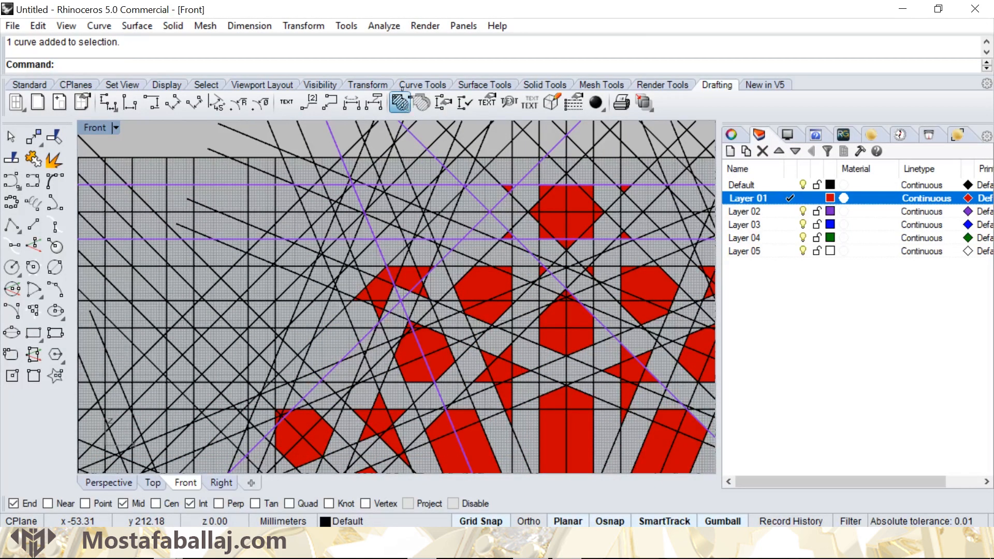
- Hatch the elongated cell enclosed by the selected lines with a solid fill, then clear the line selection
{"action": "left_click", "coordinate": [421, 102]}
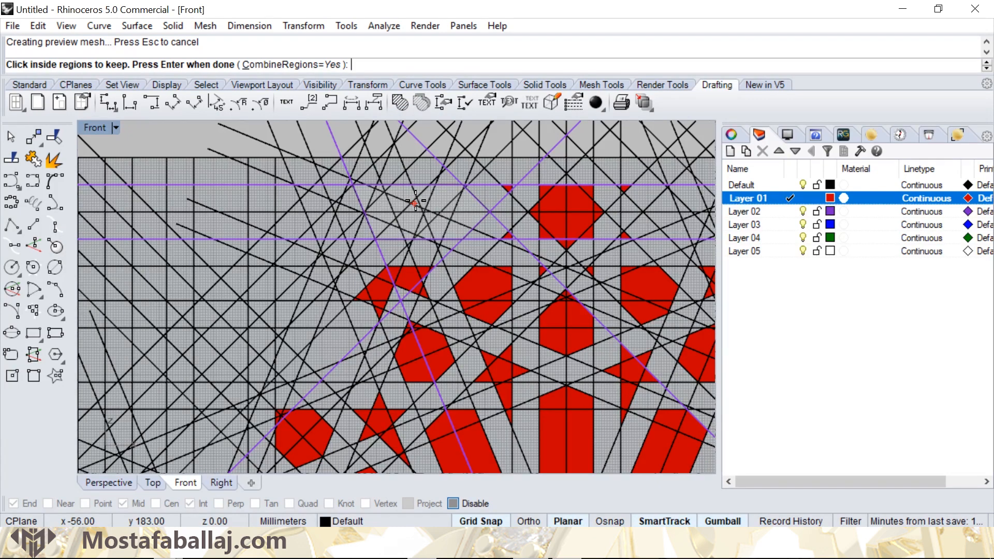
{"action": "key", "text": "Return"}
{"action": "key", "text": "Return"}
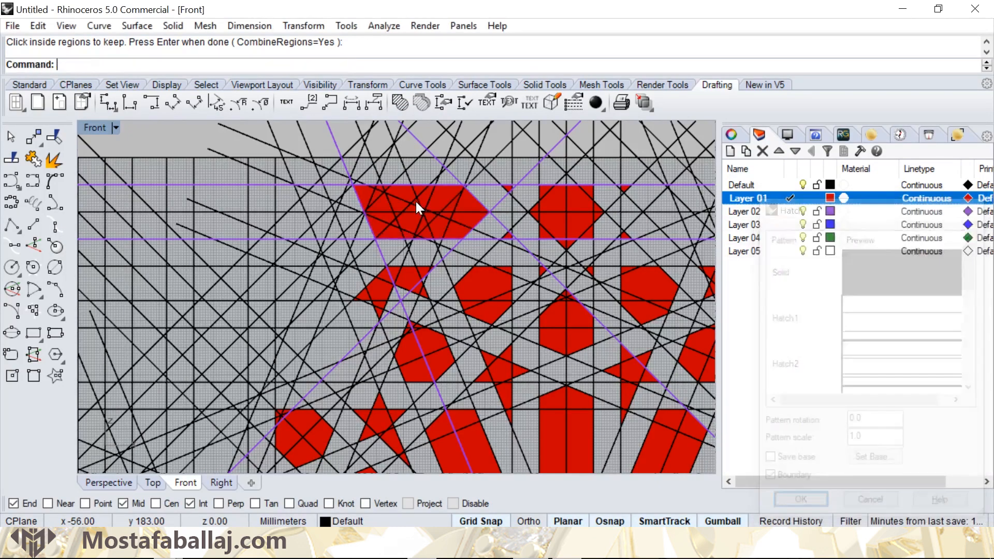
{"action": "scroll", "coordinate": [417, 200], "scroll_direction": "down", "scroll_amount": 8}
{"action": "left_click", "coordinate": [301, 153]}
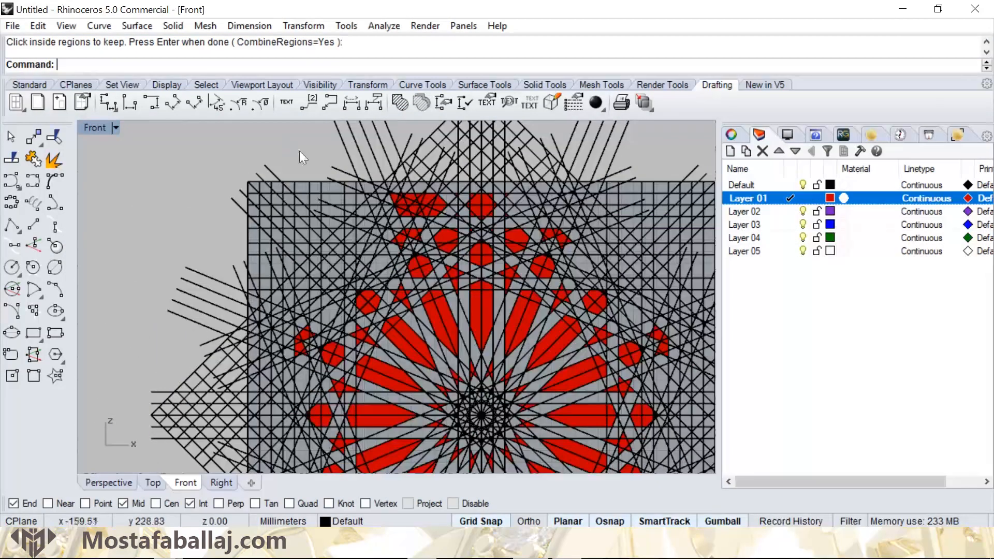
- Select the topmost eight-pointed star hatch together with the six small triangular hatches beside and below it
{"action": "scroll", "coordinate": [442, 217], "scroll_direction": "up", "scroll_amount": 5}
{"action": "scroll", "coordinate": [481, 206], "scroll_direction": "down", "scroll_amount": 3}
{"action": "scroll", "coordinate": [481, 205], "scroll_direction": "up", "scroll_amount": 3}
{"action": "left_click", "coordinate": [490, 207]}
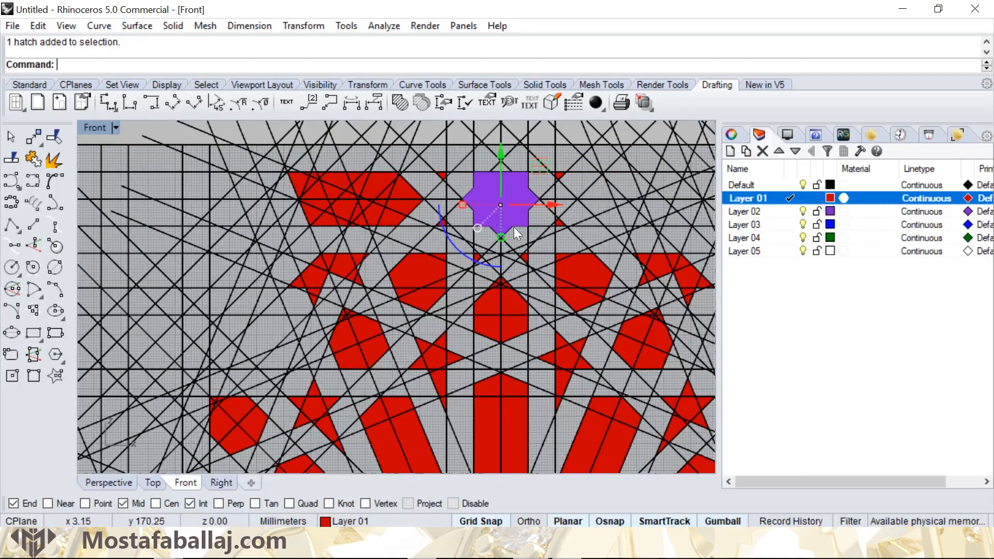
{"action": "scroll", "coordinate": [549, 175], "scroll_direction": "up", "scroll_amount": 2}
{"action": "left_click", "coordinate": [566, 173]}
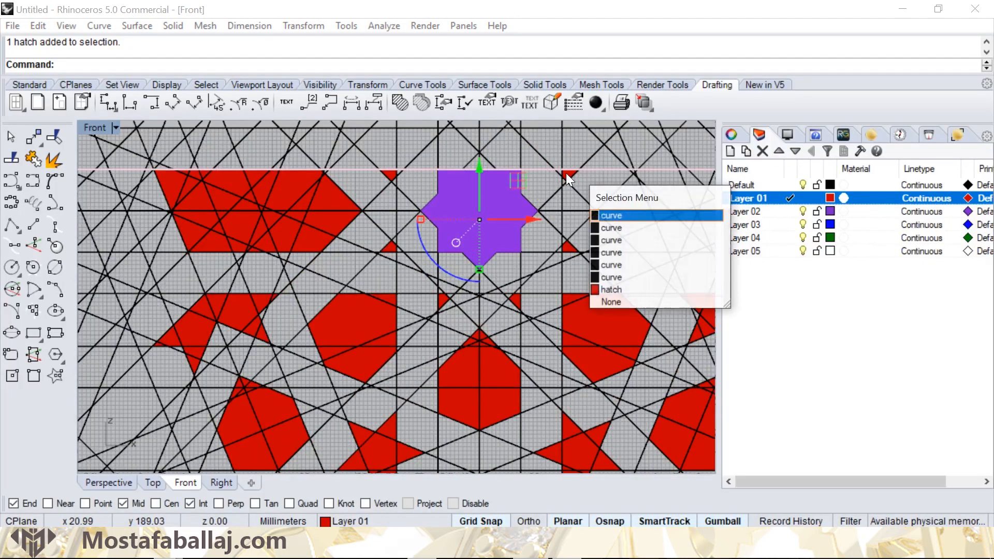
{"action": "left_click", "coordinate": [624, 288]}
{"action": "scroll", "coordinate": [573, 242], "scroll_direction": "up", "scroll_amount": 4}
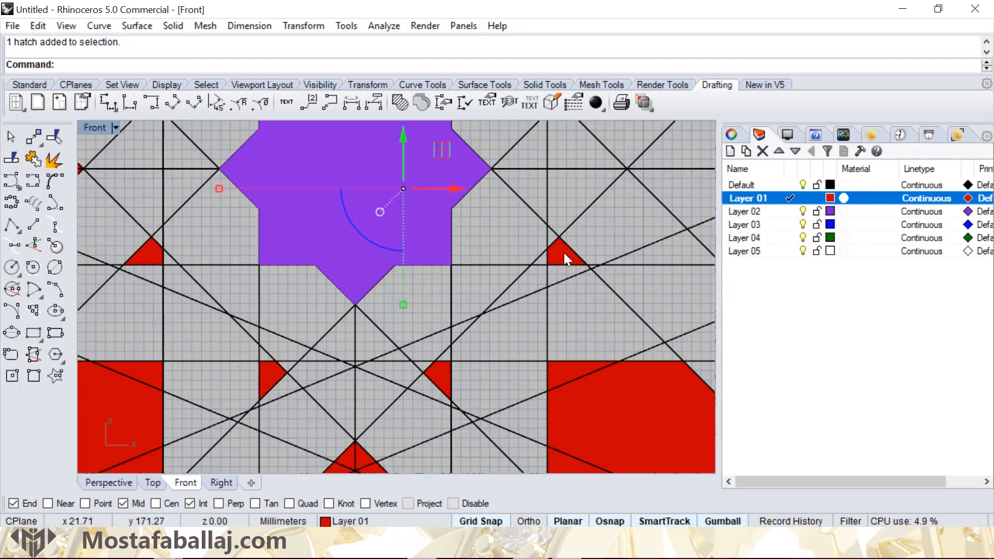
{"action": "left_click", "coordinate": [441, 375], "text": "shift"}
{"action": "left_click", "coordinate": [269, 377], "text": "shift"}
{"action": "right_click_drag", "start_coordinate": [198, 264], "coordinate": [418, 342]}
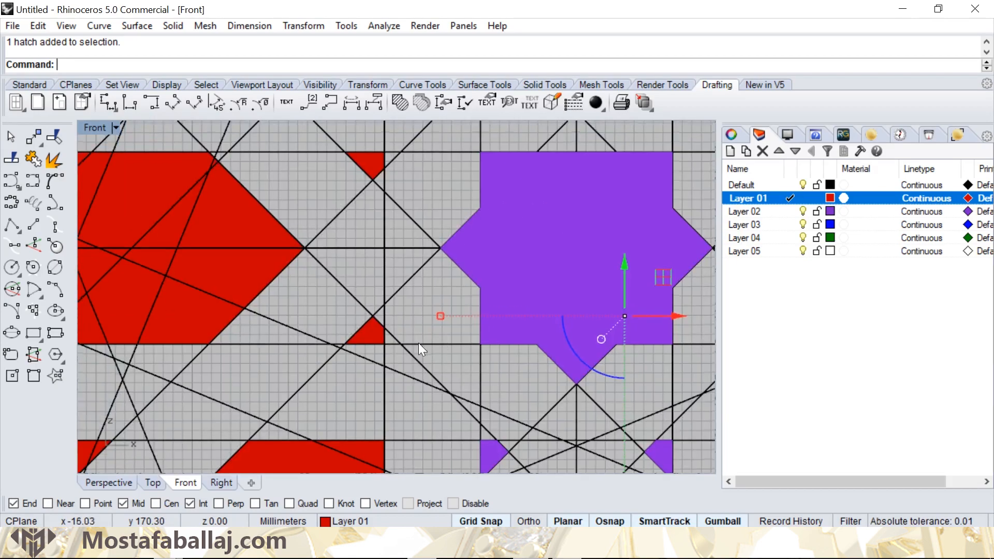
{"action": "left_click", "coordinate": [374, 333], "text": "shift"}
{"action": "left_click", "coordinate": [367, 155], "text": "shift"}
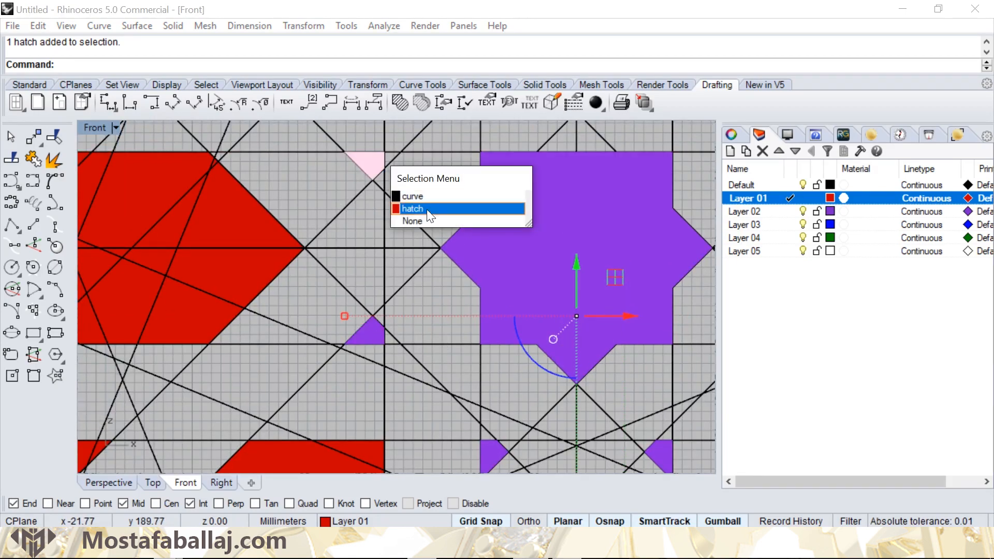
{"action": "left_click", "coordinate": [426, 209]}
{"action": "scroll", "coordinate": [462, 293], "scroll_direction": "down", "scroll_amount": 10}
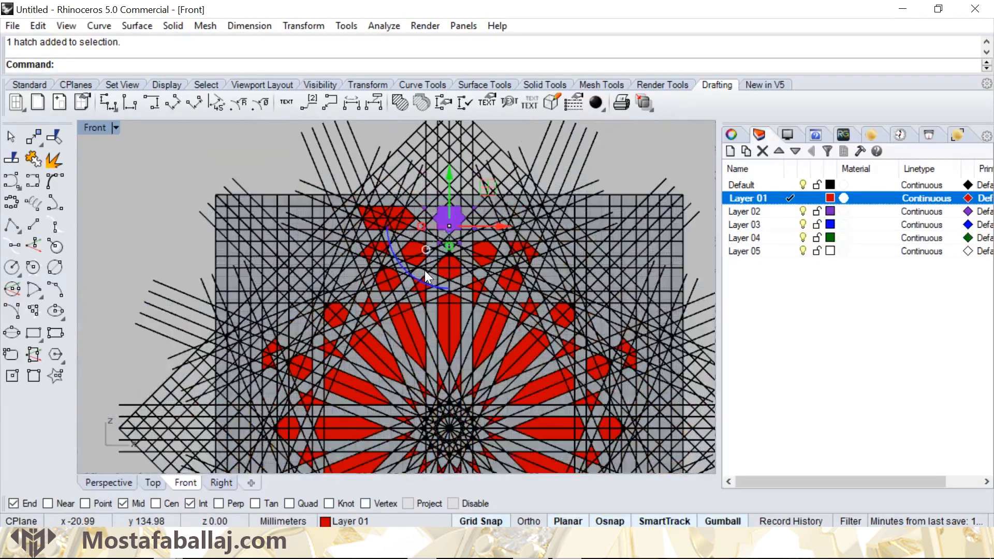
- Polar array the selected star and triangle hatches around the pattern's centre with 8 items over a 360-degree fill angle, then deselect them
{"action": "left_click", "coordinate": [313, 25]}
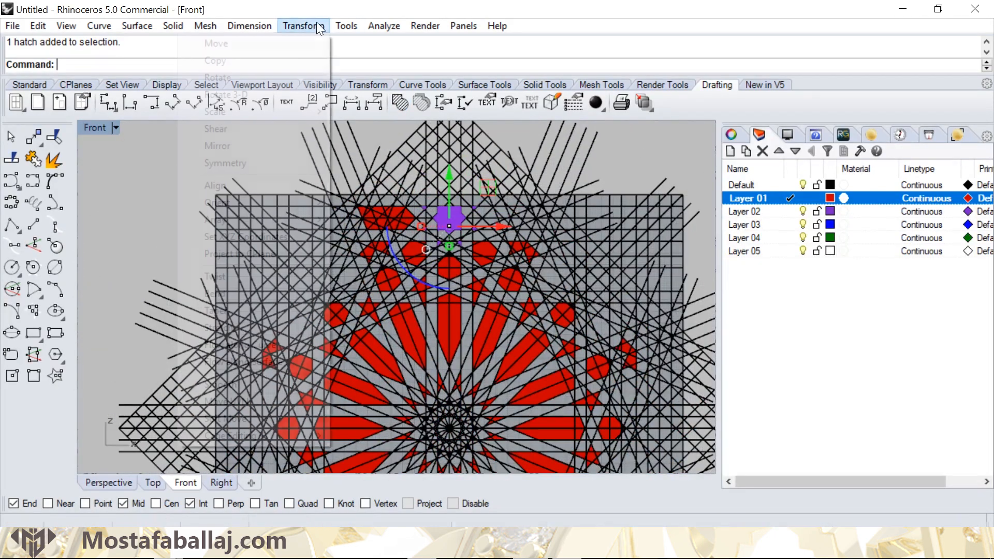
{"action": "mouse_move", "coordinate": [236, 217]}
{"action": "left_click", "coordinate": [112, 234]}
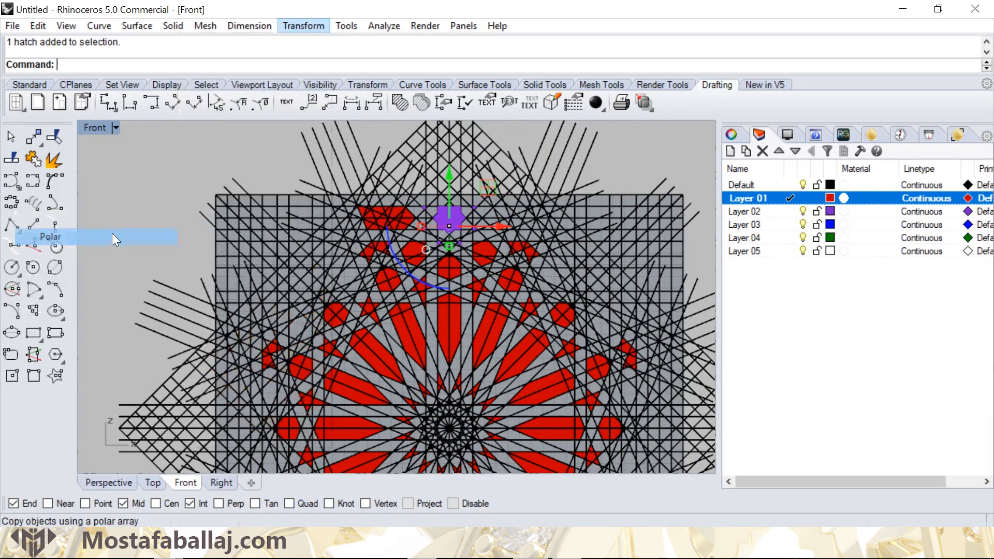
{"action": "right_click_drag", "start_coordinate": [410, 346], "coordinate": [401, 220]}
{"action": "scroll", "coordinate": [442, 292], "scroll_direction": "up", "scroll_amount": 6}
{"action": "left_click", "coordinate": [435, 282]}
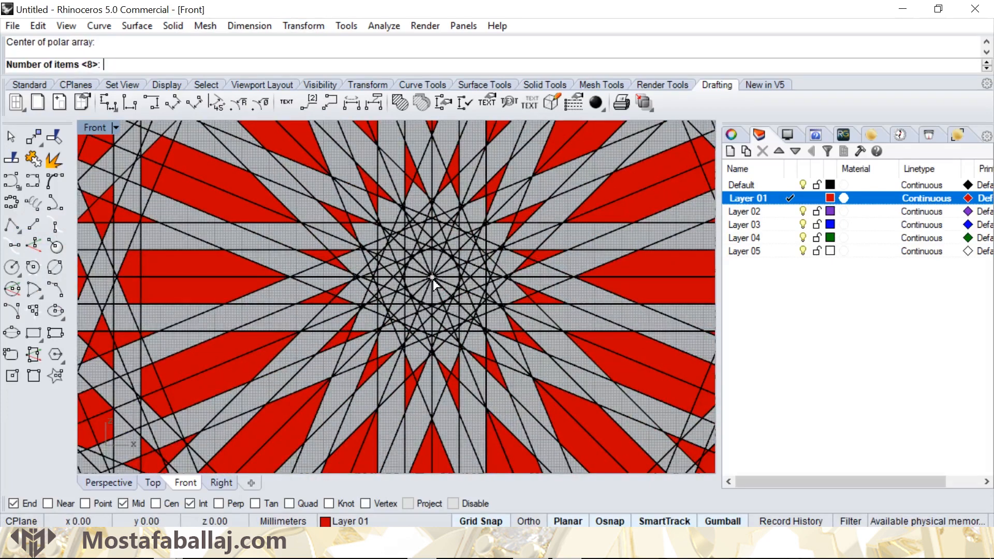
{"action": "scroll", "coordinate": [436, 293], "scroll_direction": "down", "scroll_amount": 6}
{"action": "scroll", "coordinate": [436, 292], "scroll_direction": "down", "scroll_amount": 2}
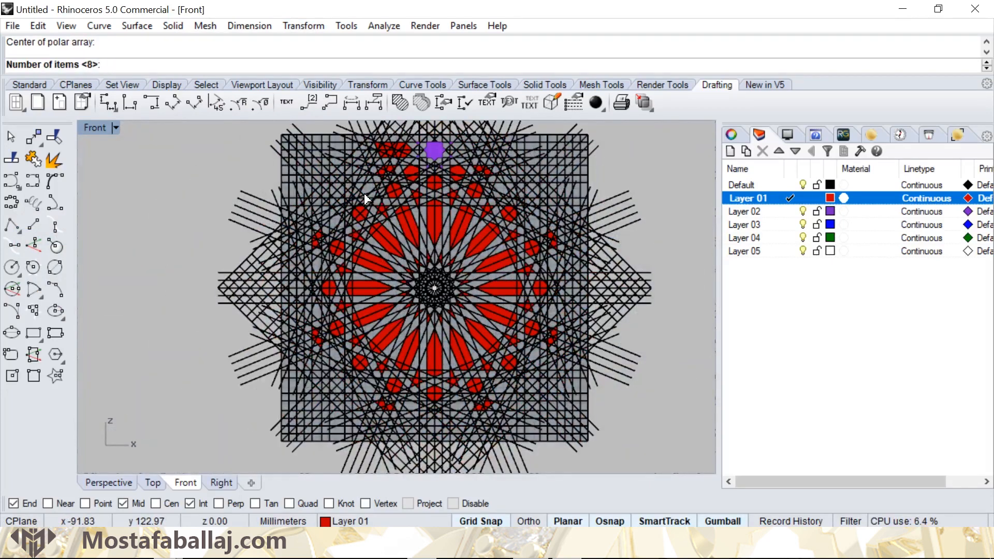
{"action": "key", "text": "Return"}
{"action": "key", "text": "Return"}
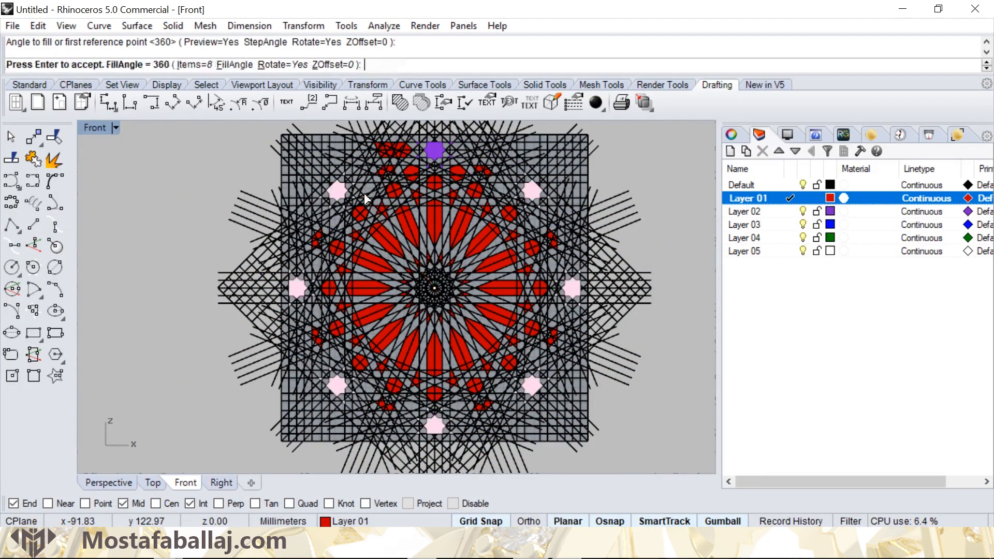
{"action": "key", "text": "Return"}
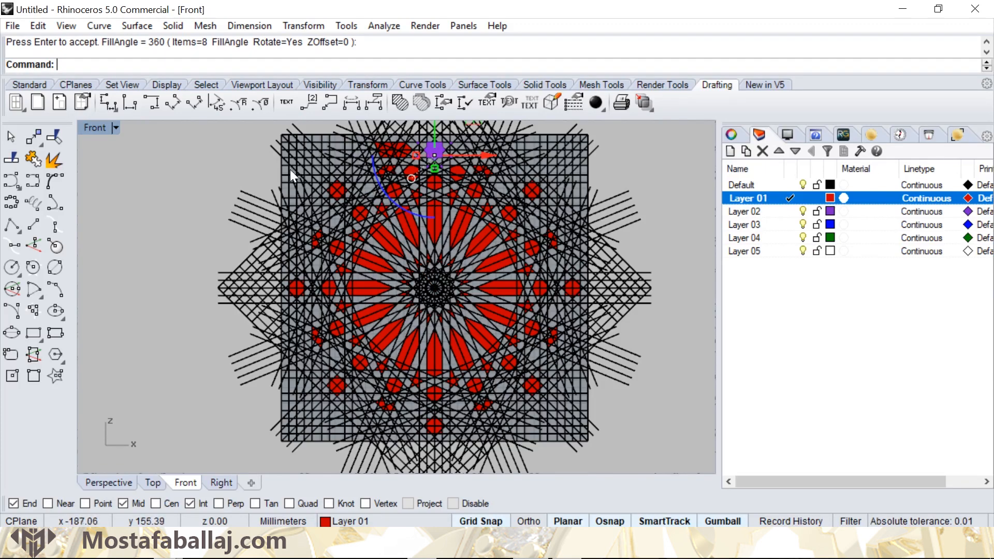
{"action": "left_click", "coordinate": [210, 176]}
- Polar array the two six-sided hatches flanking the uppermost ring hexagon around the pattern's centre with 8 items over 360 degrees
{"action": "scroll", "coordinate": [451, 187], "scroll_direction": "up", "scroll_amount": 5}
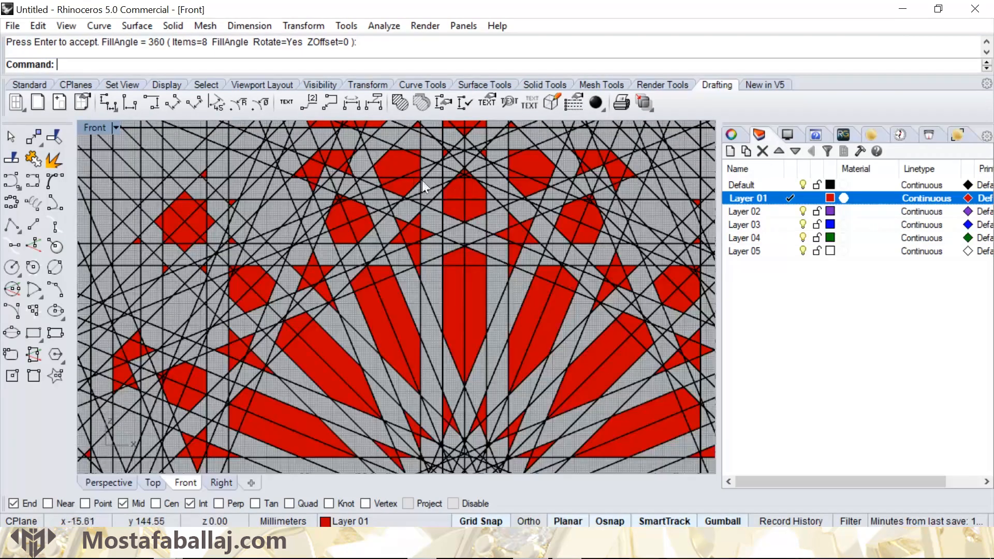
{"action": "left_click", "coordinate": [399, 163]}
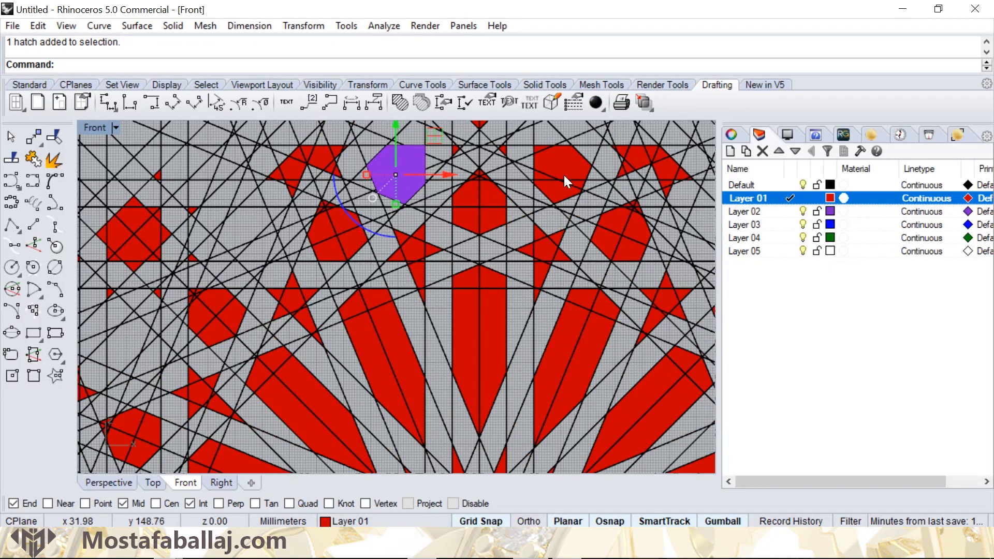
{"action": "left_click", "coordinate": [560, 174], "text": "shift"}
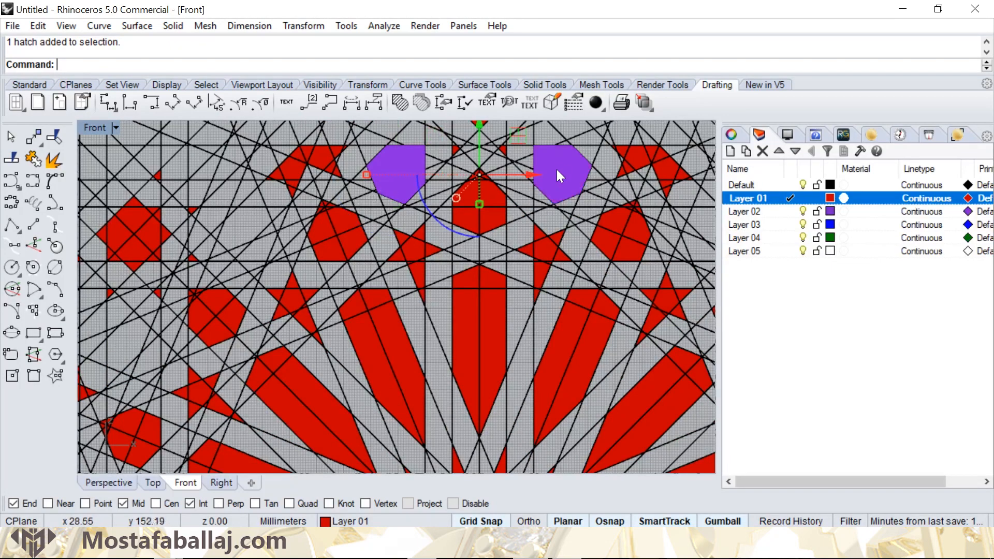
{"action": "scroll", "coordinate": [555, 182], "scroll_direction": "down", "scroll_amount": 5}
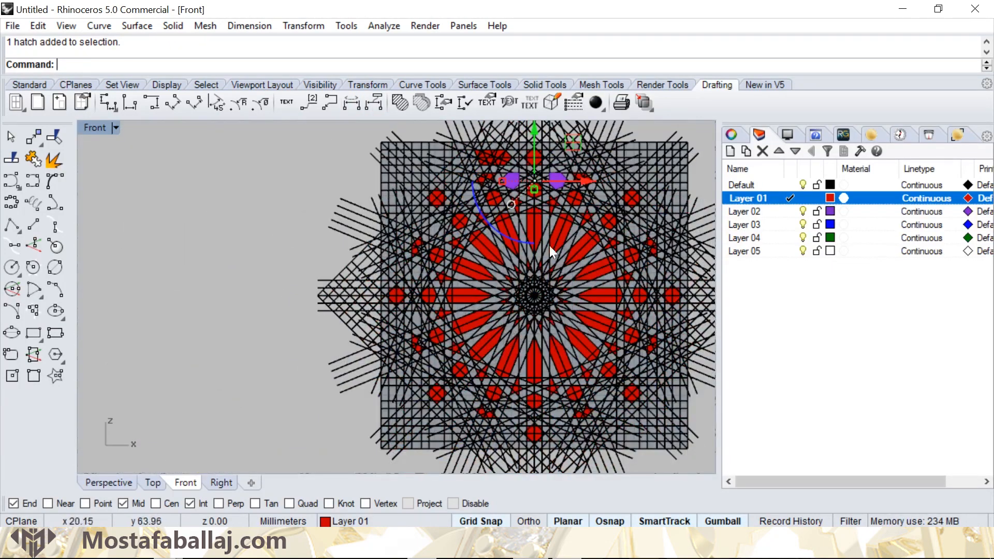
{"action": "right_click", "coordinate": [550, 247]}
{"action": "scroll", "coordinate": [534, 295], "scroll_direction": "up", "scroll_amount": 4}
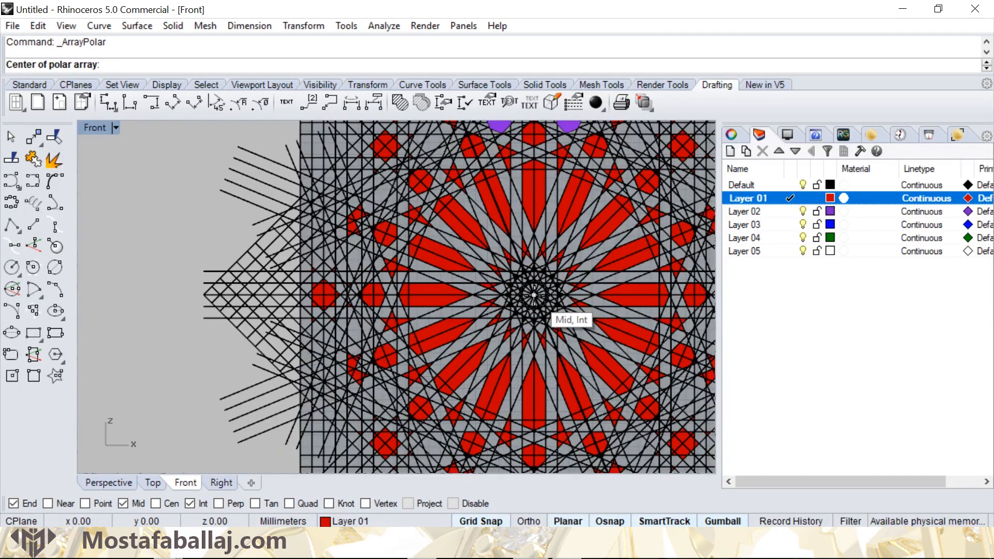
{"action": "left_click", "coordinate": [534, 296]}
{"action": "key", "text": "Return"}
{"action": "key", "text": "Return"}
{"action": "key", "text": "Return"}
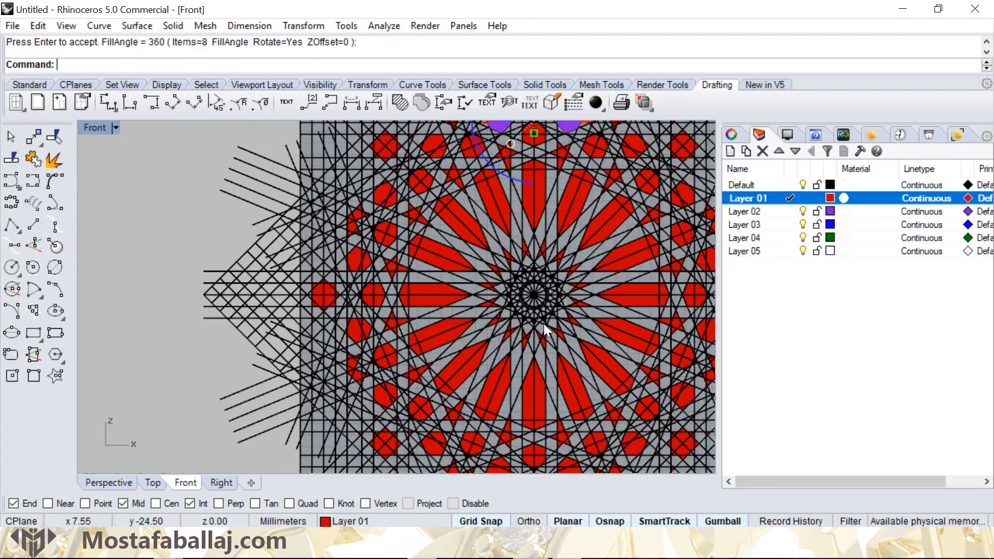
{"action": "left_click", "coordinate": [187, 231]}
- Hide the Default layer holding the construction lines so only the hatches are displayed
{"action": "scroll", "coordinate": [394, 216], "scroll_direction": "down", "scroll_amount": 8}
{"action": "right_click_drag", "start_coordinate": [425, 213], "coordinate": [392, 243]}
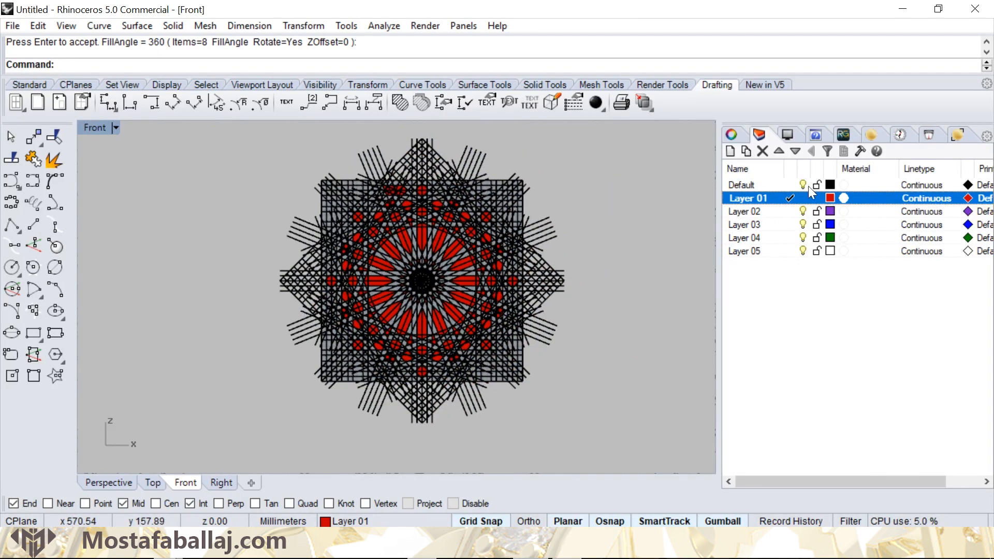
{"action": "left_click", "coordinate": [802, 185]}
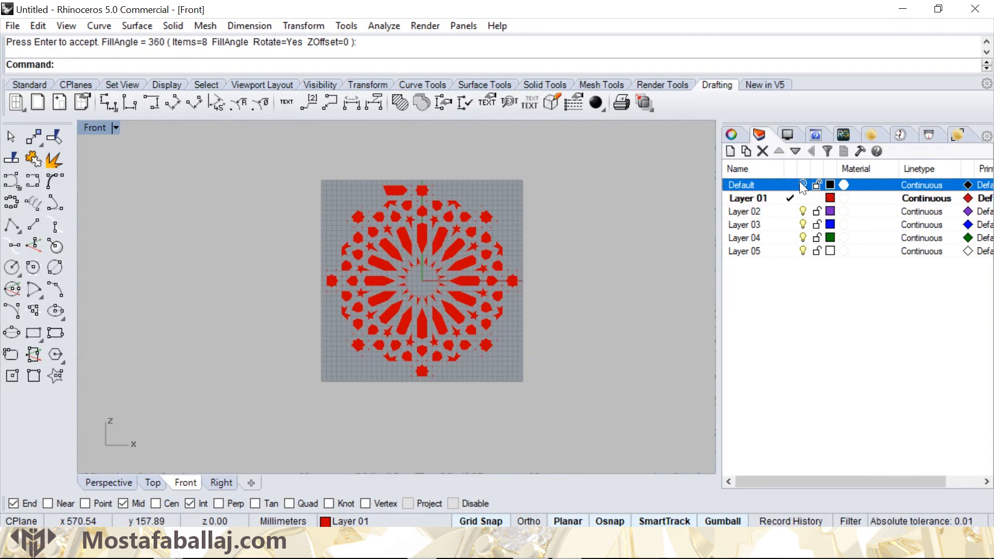
- Show the Default layer again so the construction lines are displayed over the hatches
{"action": "left_click", "coordinate": [801, 185]}
{"action": "scroll", "coordinate": [389, 218], "scroll_direction": "up", "scroll_amount": 8}
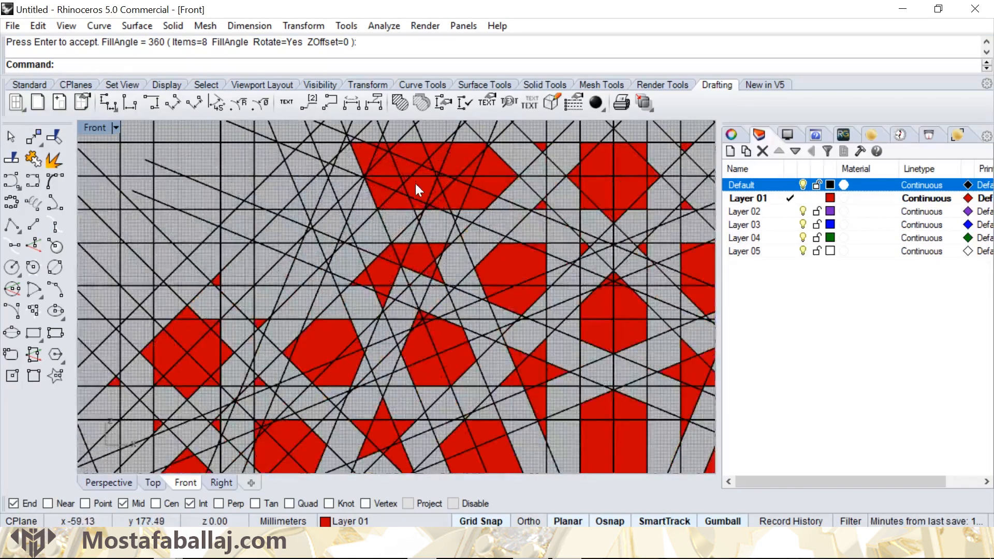
{"action": "left_click", "coordinate": [416, 183]}
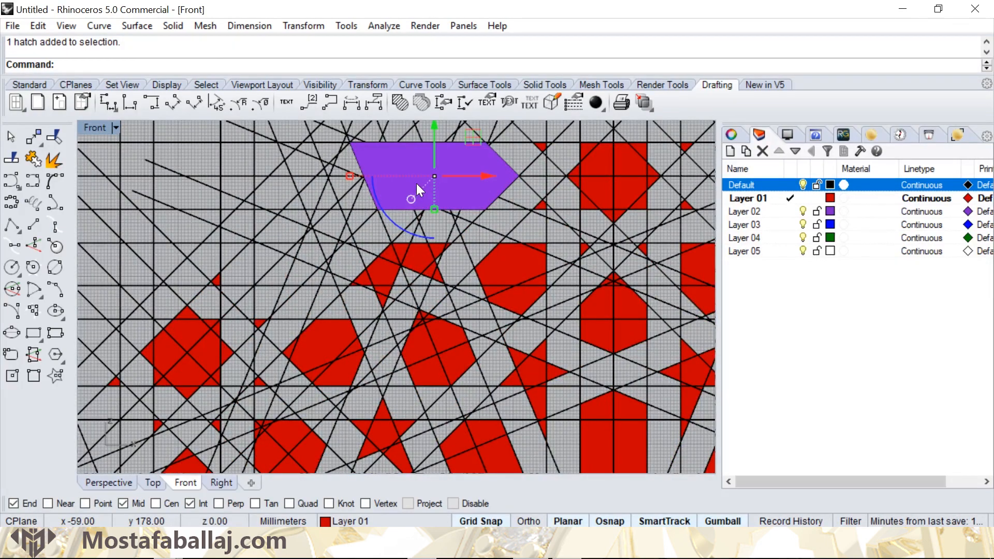
- Hatch the slanted five-sided cell adjoining the upper-left horizontal bar hatch in solid fill, using the five construction lines that bound it
{"action": "right_click_drag", "start_coordinate": [311, 228], "coordinate": [400, 226]}
{"action": "left_click", "coordinate": [362, 215]}
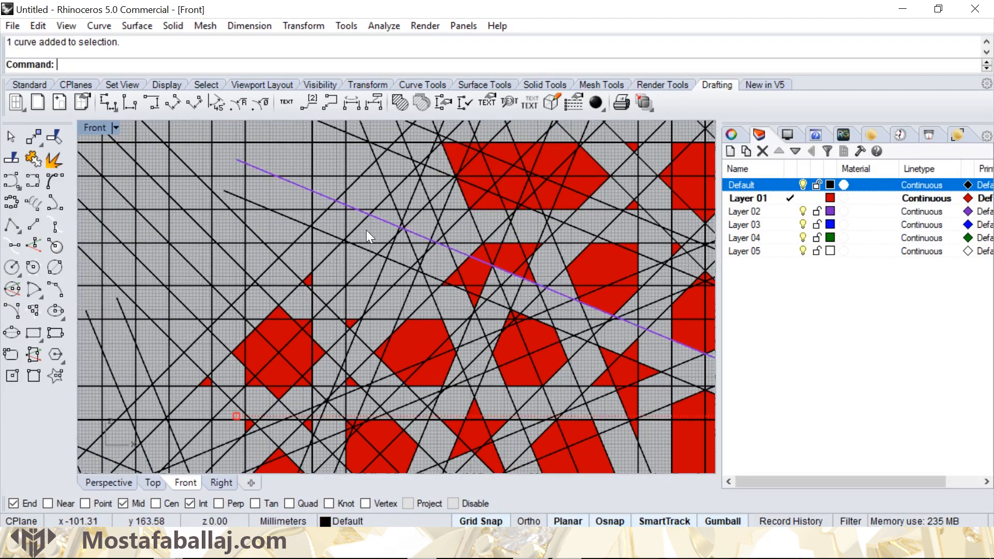
{"action": "left_click", "coordinate": [347, 273], "text": "shift"}
{"action": "left_click", "coordinate": [363, 283], "text": "shift"}
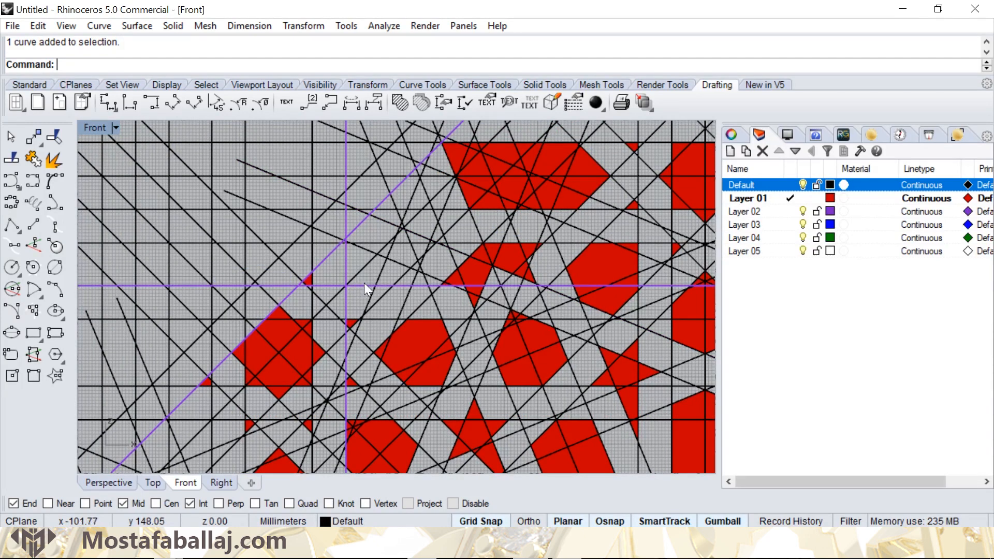
{"action": "left_click", "coordinate": [398, 272], "text": "shift"}
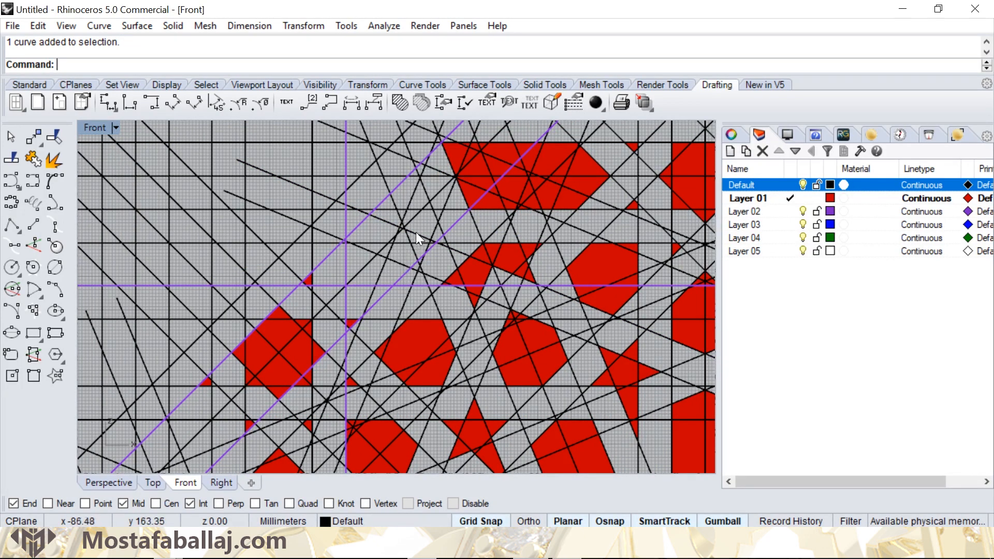
{"action": "left_click", "coordinate": [461, 194], "text": "shift"}
{"action": "left_click", "coordinate": [501, 243]}
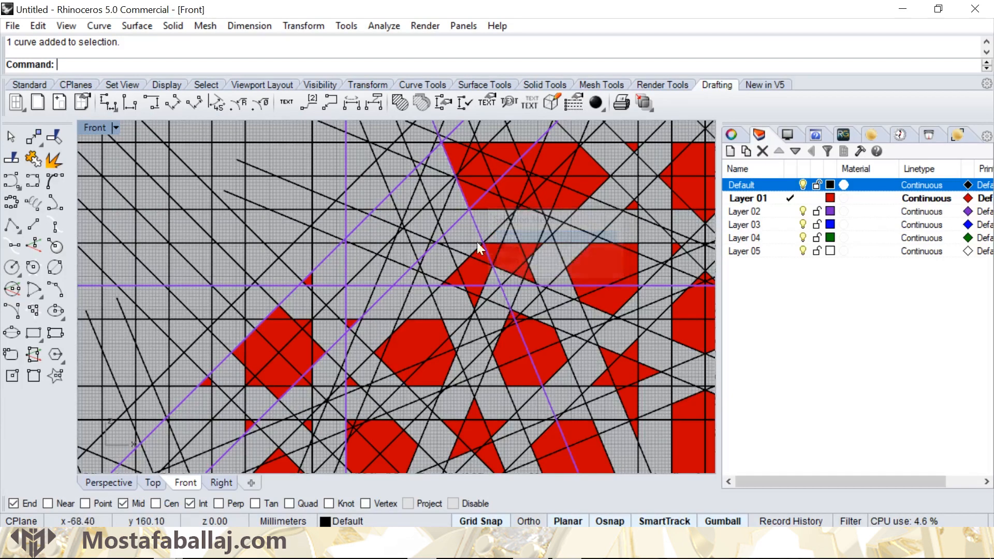
{"action": "left_click", "coordinate": [394, 105]}
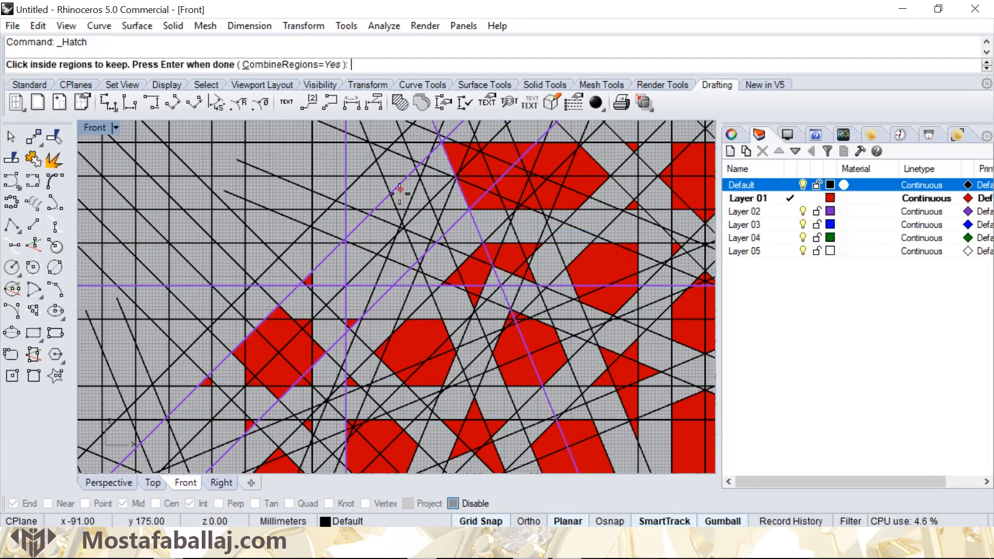
{"action": "left_click", "coordinate": [384, 216]}
{"action": "key", "text": "Return"}
{"action": "key", "text": "Return"}
- Polar array the slanted hatch and the adjoining horizontal bar hatch around the pattern's centre with 8 items over 360 degrees, then deselect them
{"action": "scroll", "coordinate": [384, 216], "scroll_direction": "up", "scroll_amount": 2}
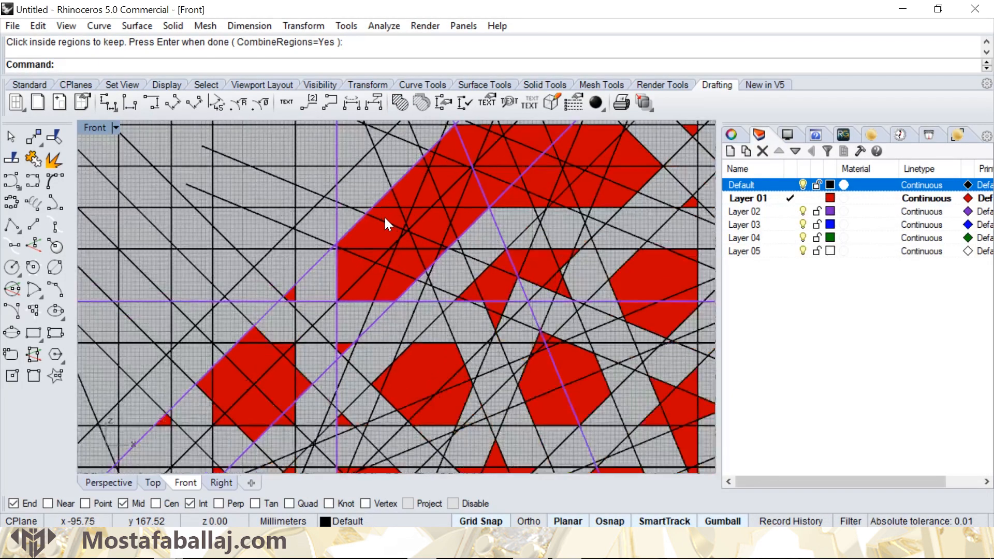
{"action": "scroll", "coordinate": [355, 217], "scroll_direction": "down", "scroll_amount": 3}
{"action": "scroll", "coordinate": [381, 238], "scroll_direction": "up", "scroll_amount": 4}
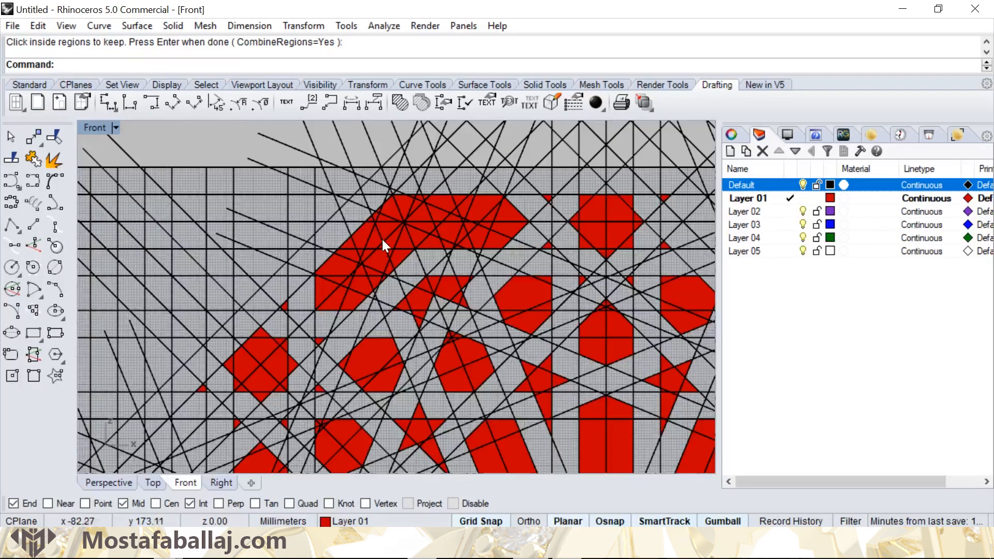
{"action": "left_click", "coordinate": [365, 229]}
{"action": "left_click", "coordinate": [420, 281]}
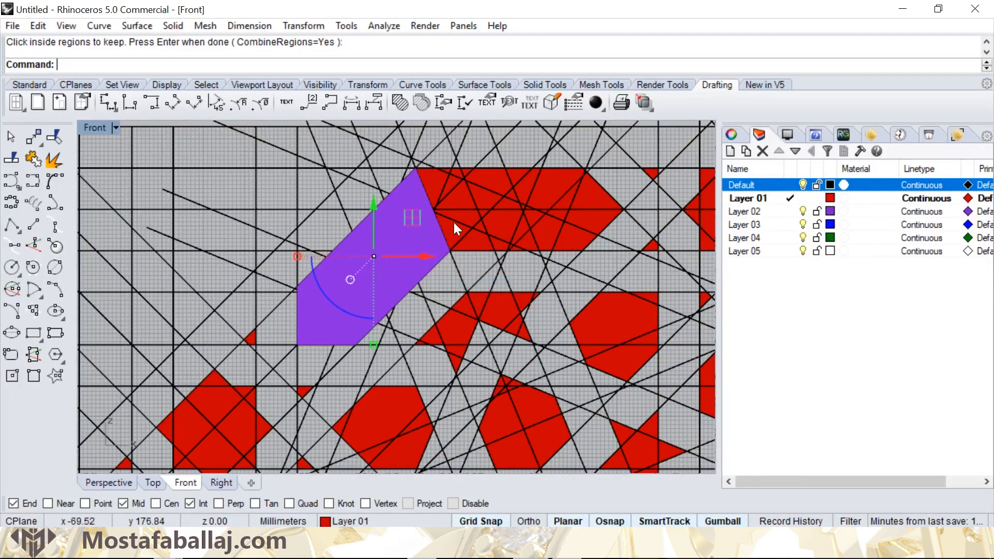
{"action": "left_click", "coordinate": [504, 267]}
{"action": "scroll", "coordinate": [454, 211], "scroll_direction": "down", "scroll_amount": 3}
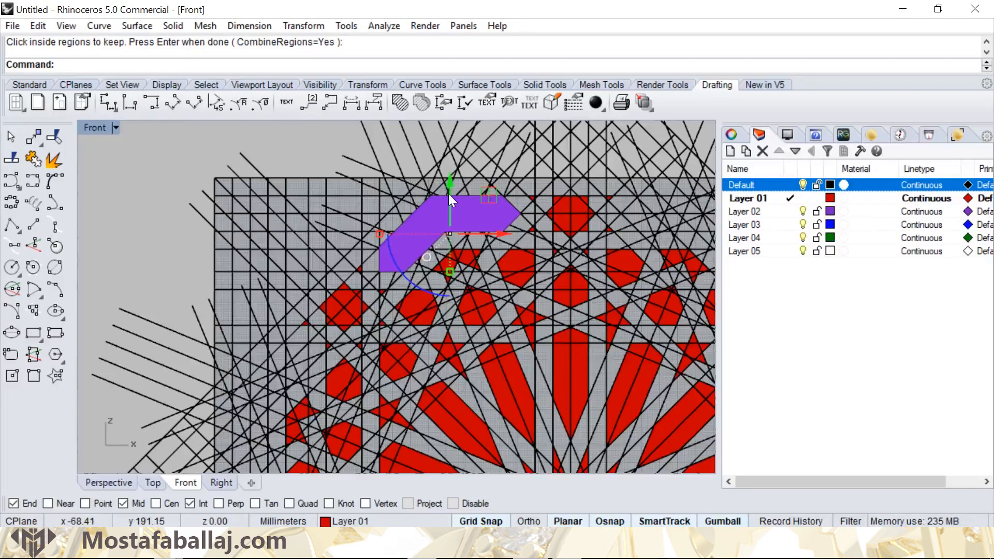
{"action": "left_click", "coordinate": [309, 27]}
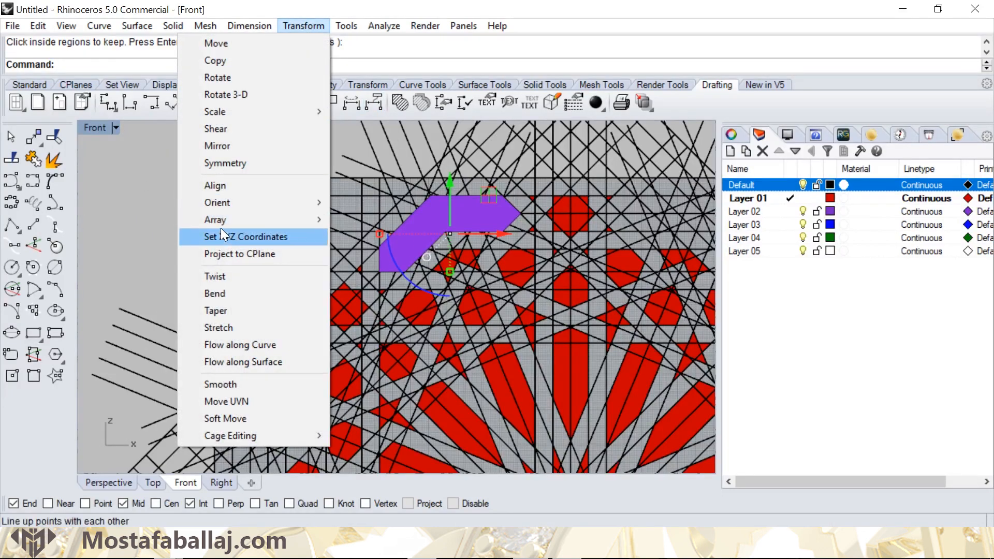
{"action": "mouse_move", "coordinate": [221, 220]}
{"action": "left_click", "coordinate": [135, 236]}
{"action": "right_click_drag", "start_coordinate": [535, 430], "coordinate": [463, 266]}
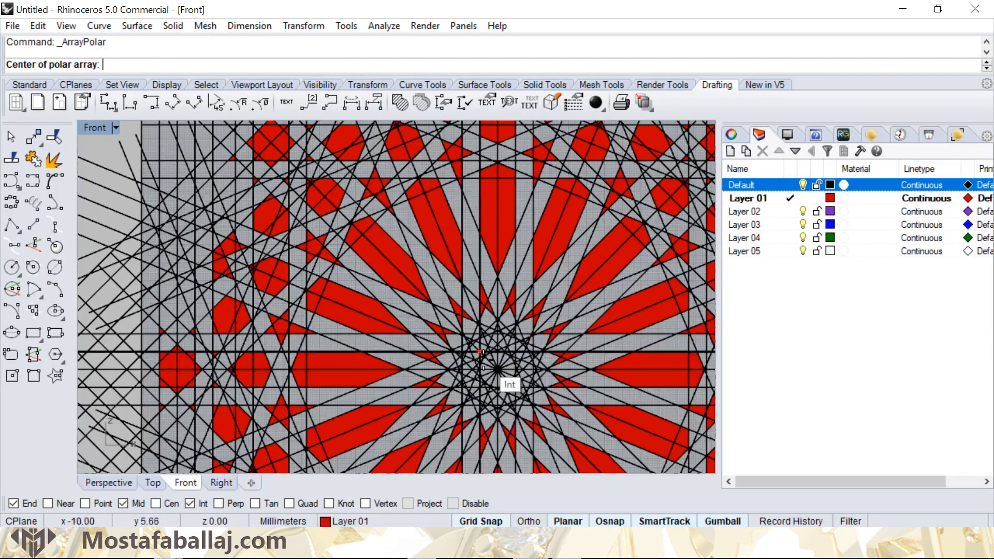
{"action": "left_click", "coordinate": [498, 368]}
{"action": "scroll", "coordinate": [472, 321], "scroll_direction": "down", "scroll_amount": 3}
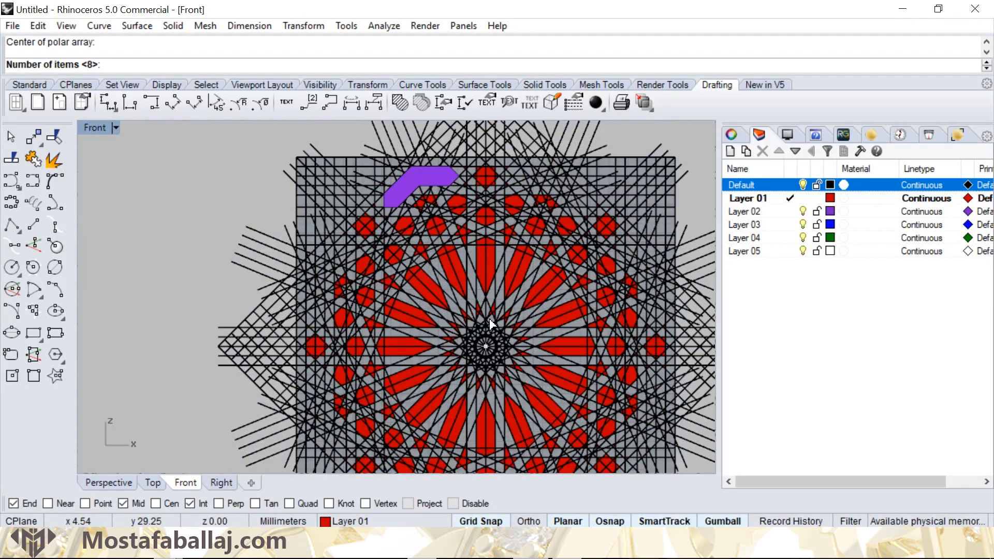
{"action": "key", "text": "Return"}
{"action": "key", "text": "Return"}
{"action": "key", "text": "Return"}
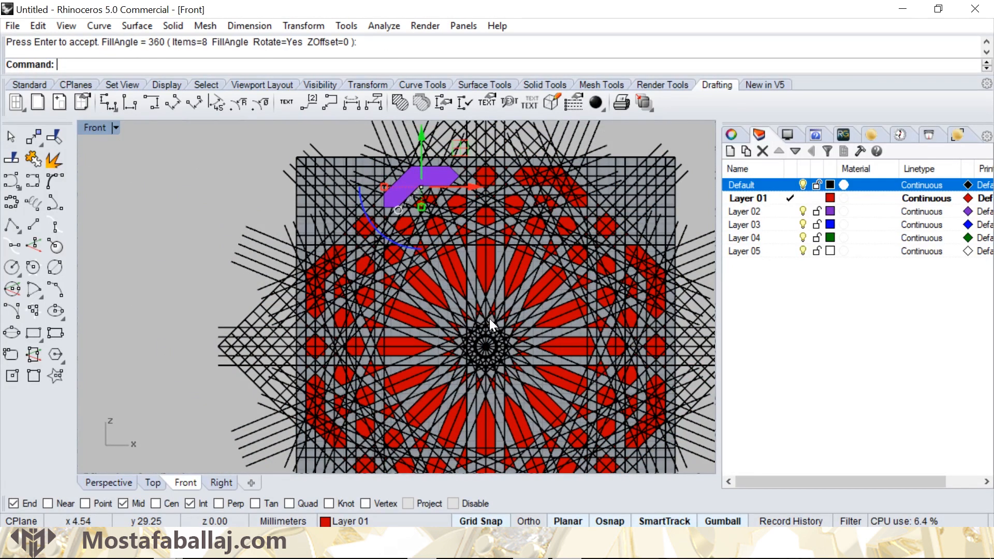
{"action": "key", "text": "Escape"}
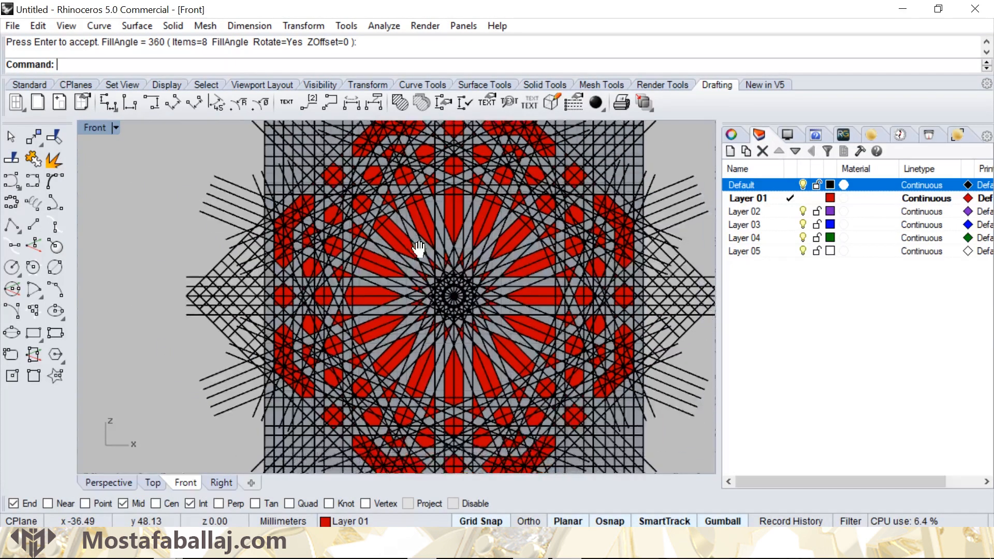
{"action": "scroll", "coordinate": [414, 279], "scroll_direction": "down", "scroll_amount": 4}
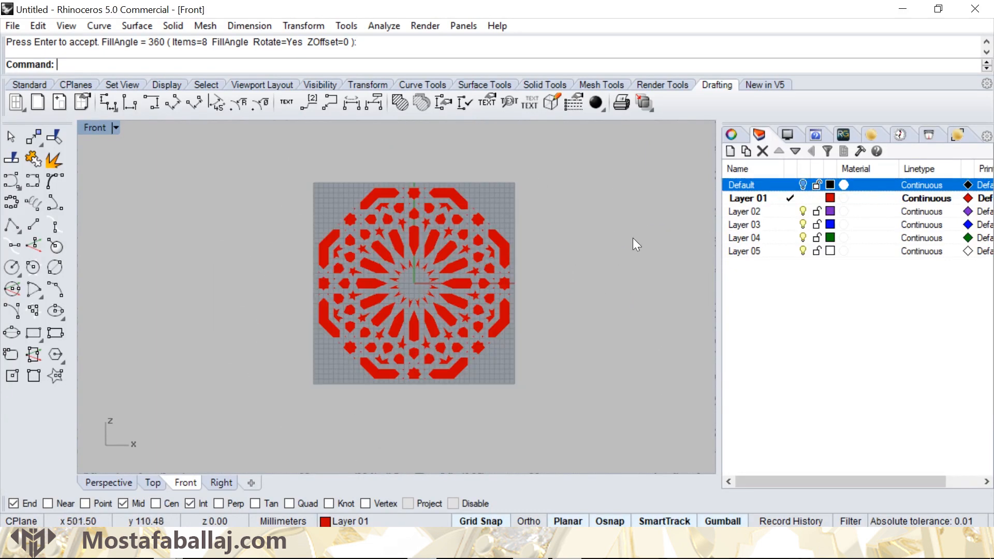